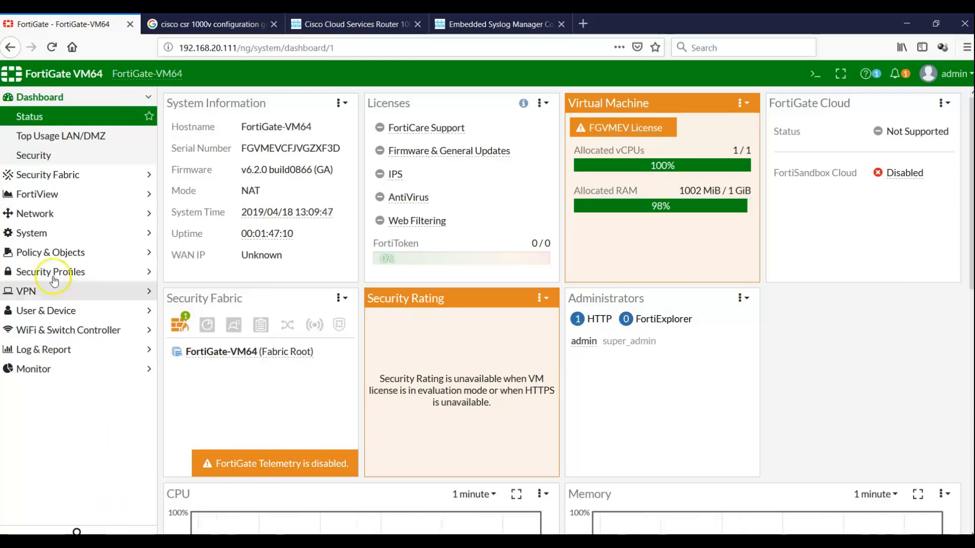
Step: Open the IPv4 policy list and check the firewall's outside interface in the fortigatenew.PNG network diagram
left_click(51, 252)
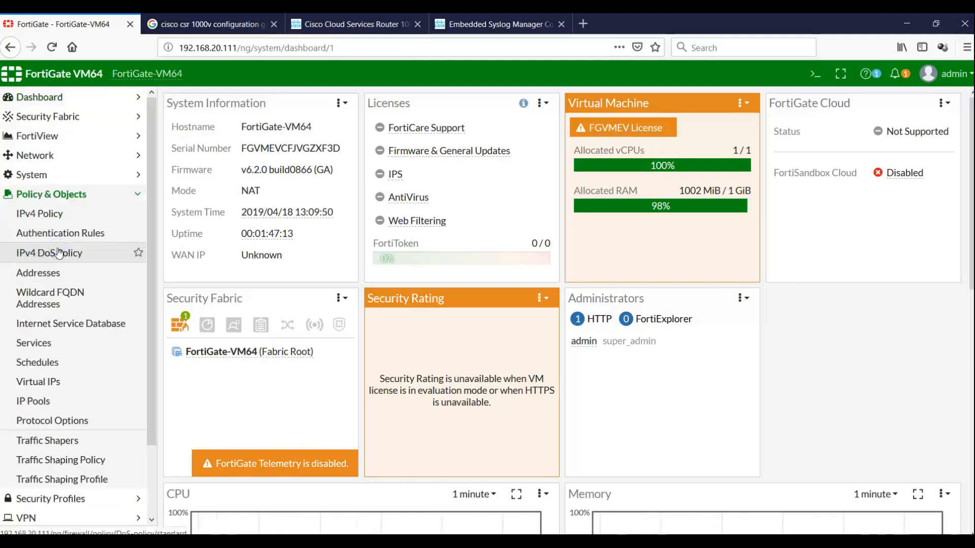
left_click(56, 213)
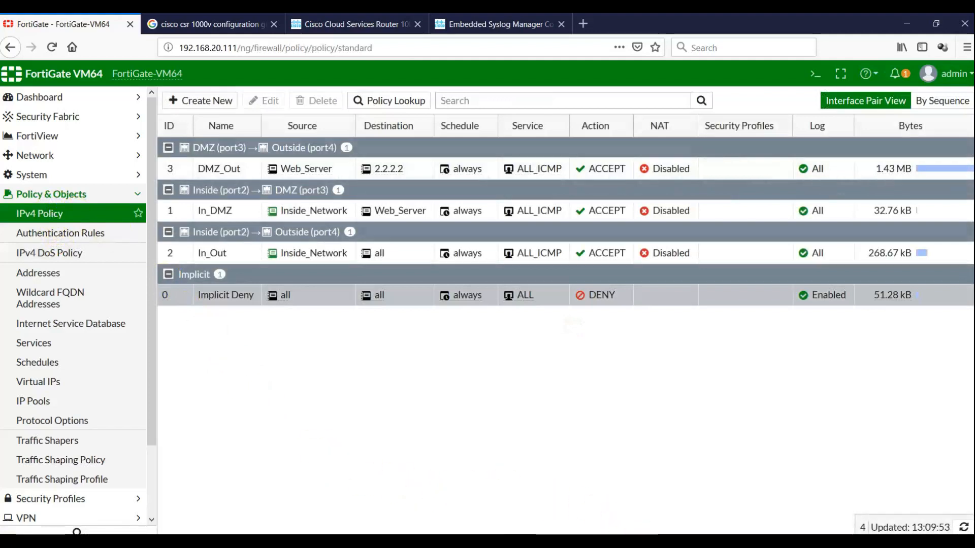
left_click(670, 542)
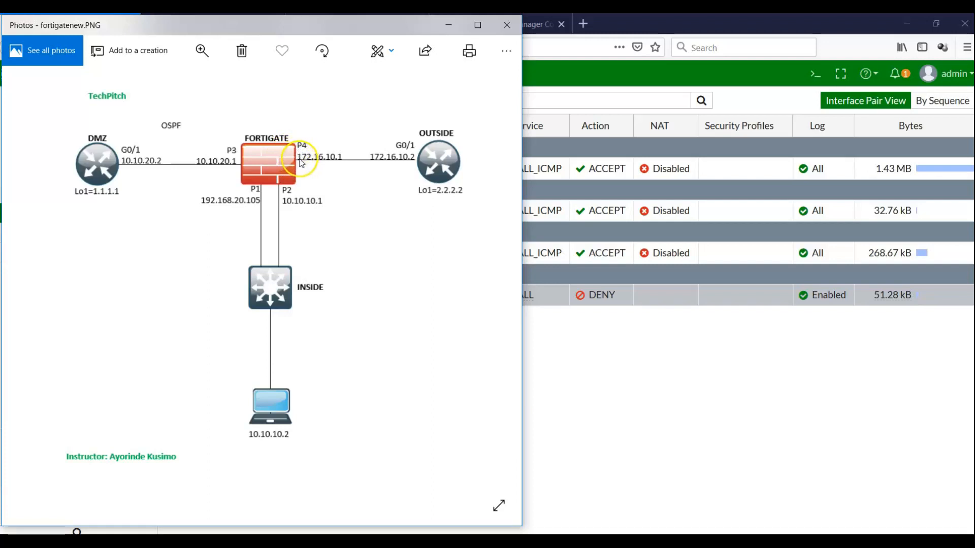
left_click(542, 365)
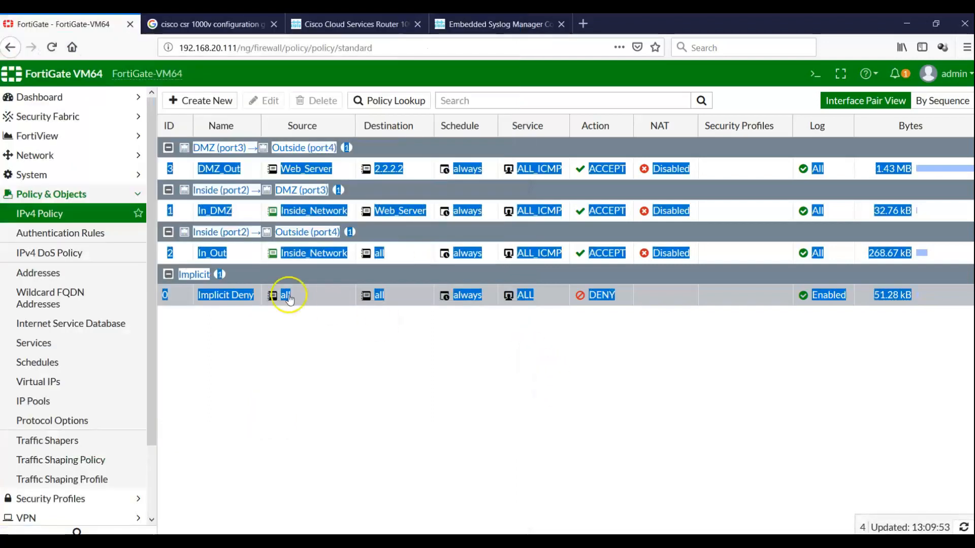
Step: Enable NAT on the In_Out policy using the outgoing interface address and save the policy
left_click(234, 256)
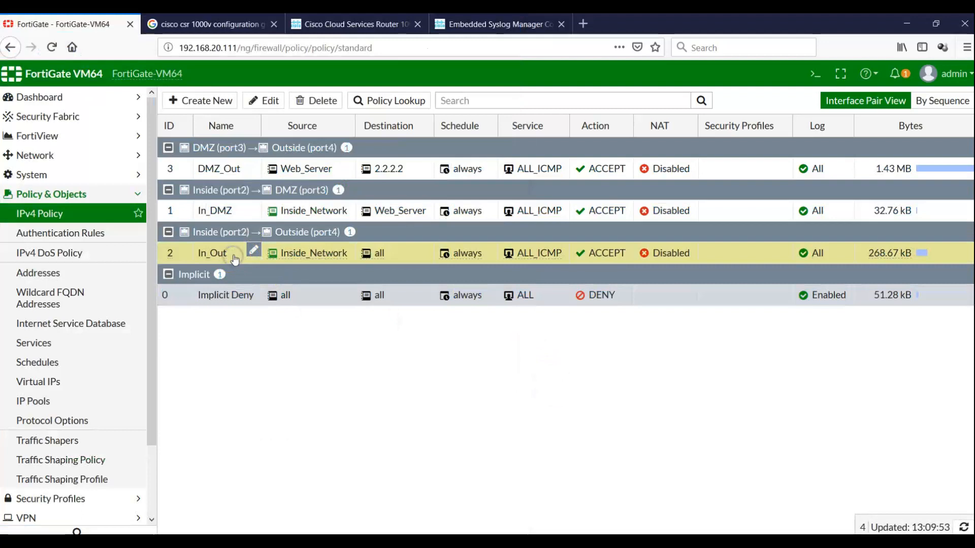
double_click(234, 255)
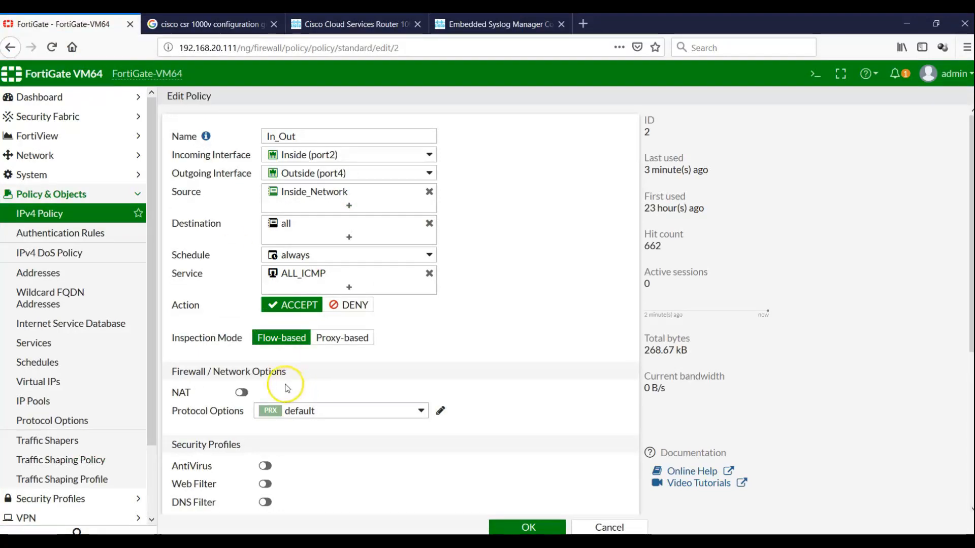
left_click(244, 392)
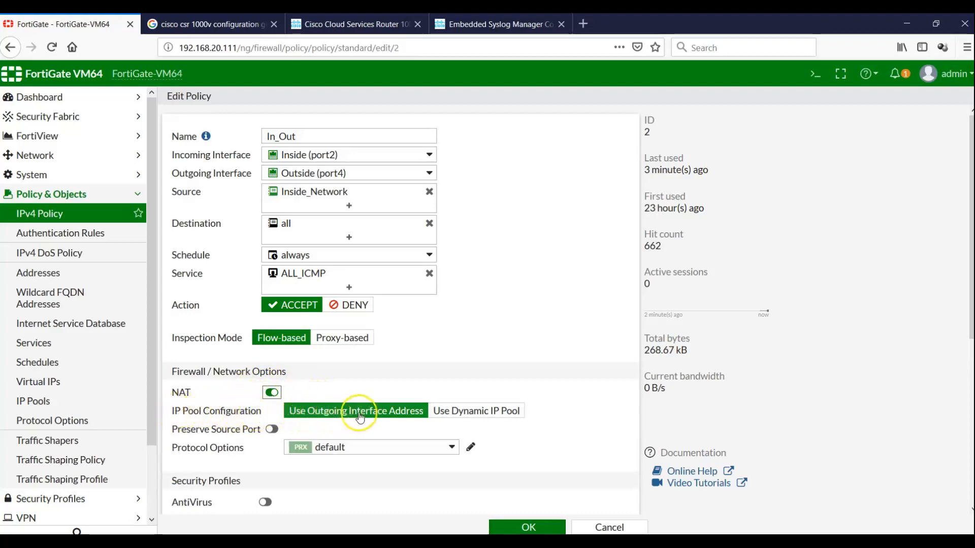
left_click(453, 410)
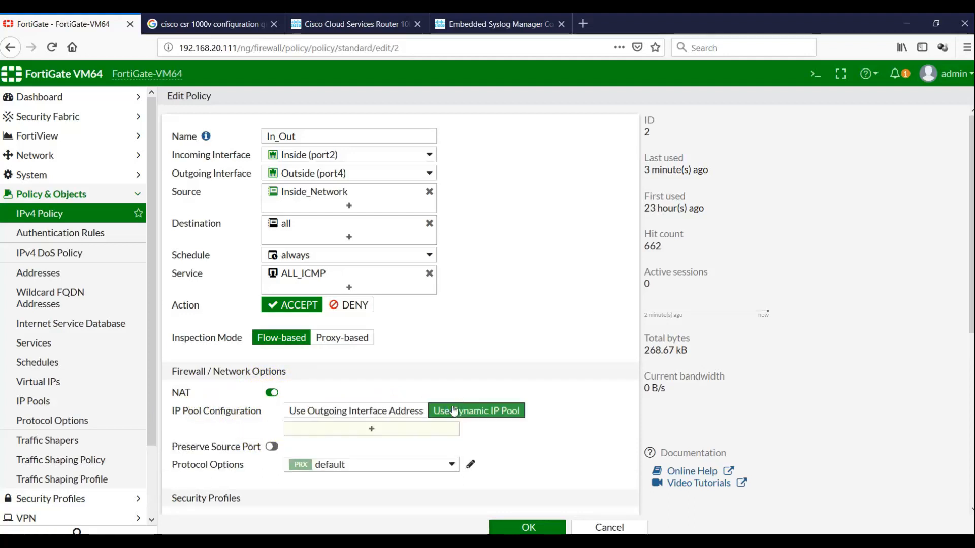
left_click(360, 411)
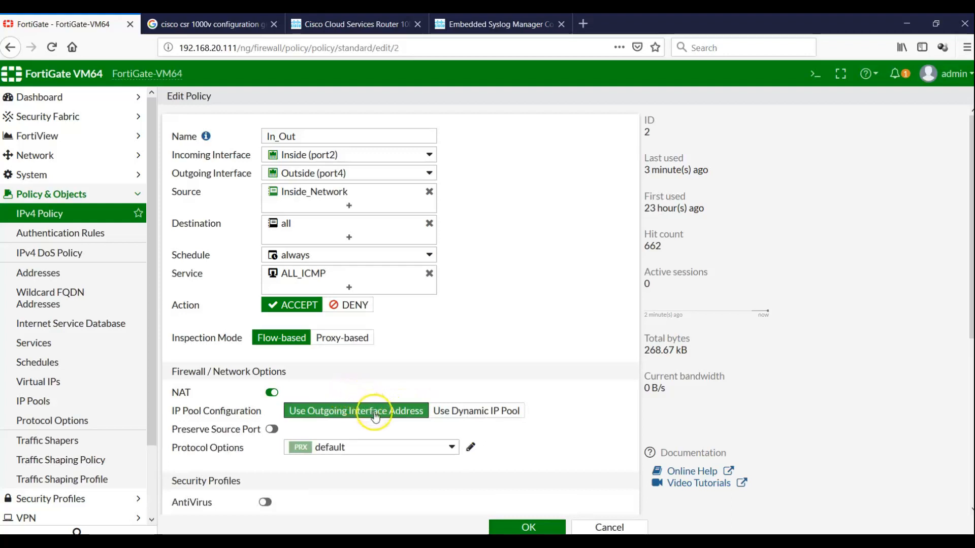
left_click(513, 527)
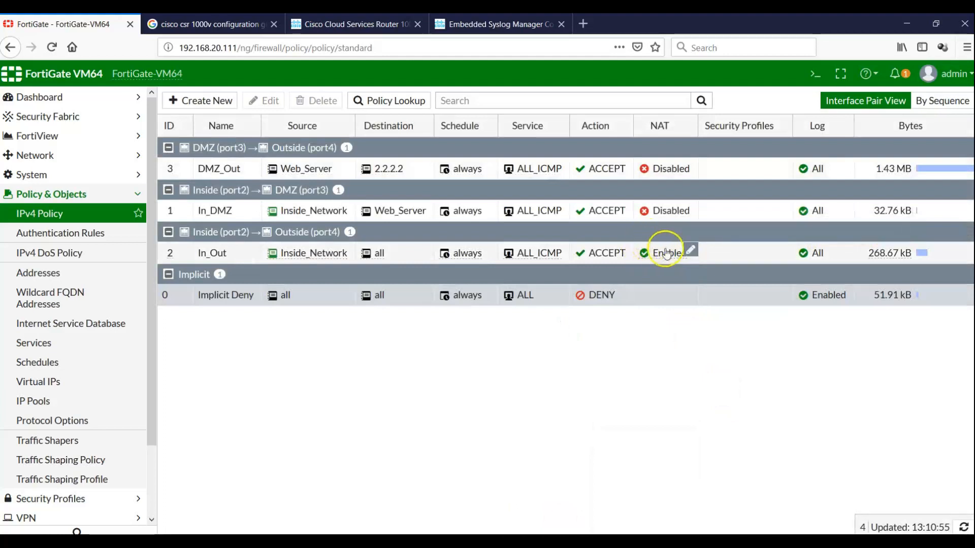
mouse_move(663, 252)
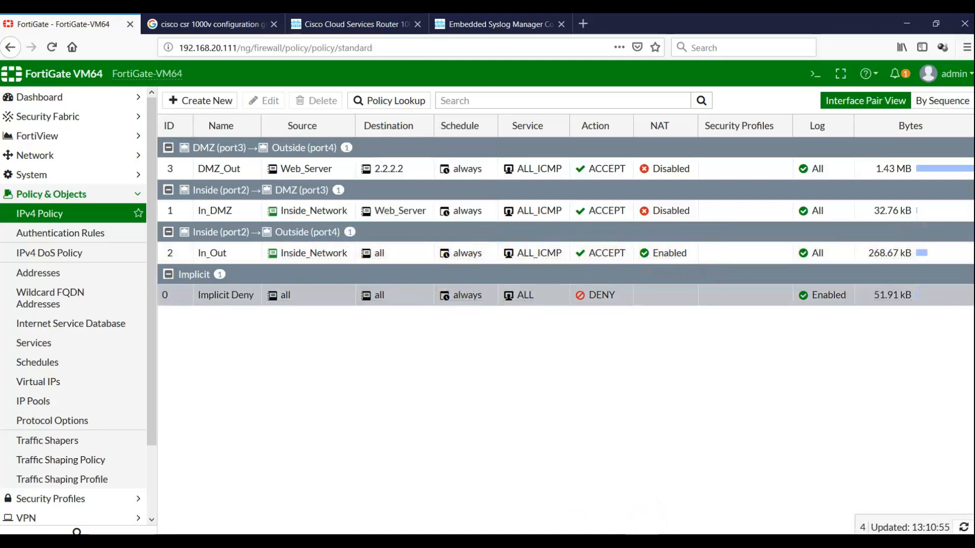
Step: Switch to the Win10 VMware Remote Console and examine the IPv4 address and default gateway in the ipconfig output
left_click(646, 541)
left_click(628, 413)
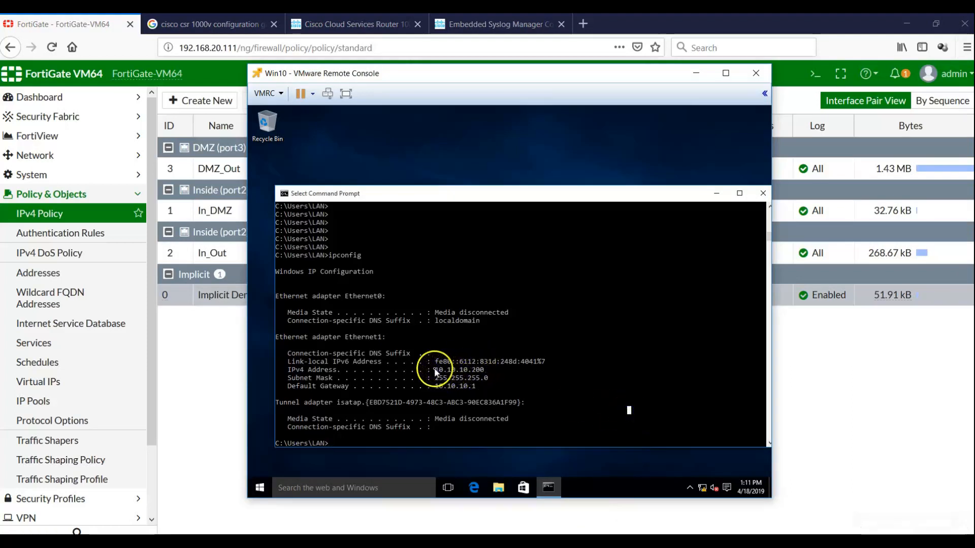
left_click_drag(434, 369, 451, 370)
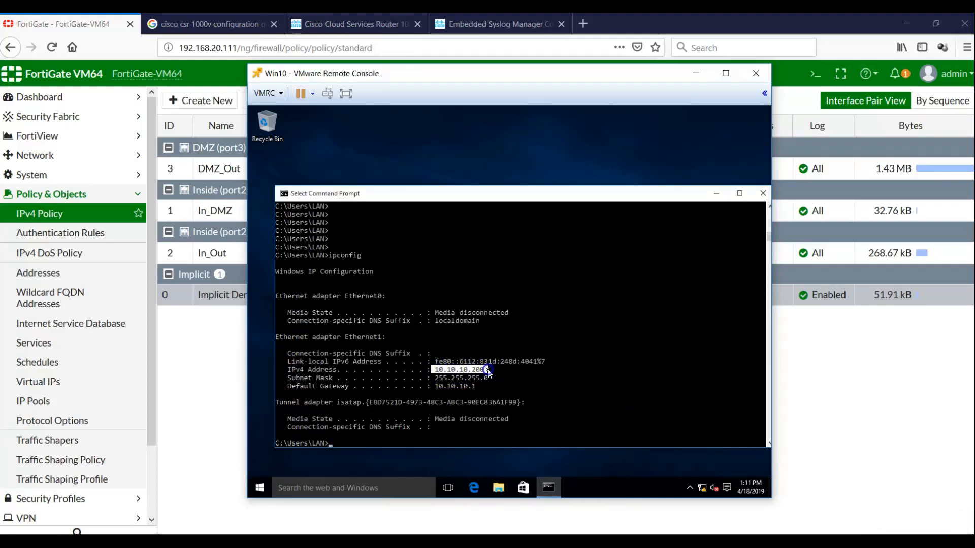
left_click_drag(487, 371, 435, 388)
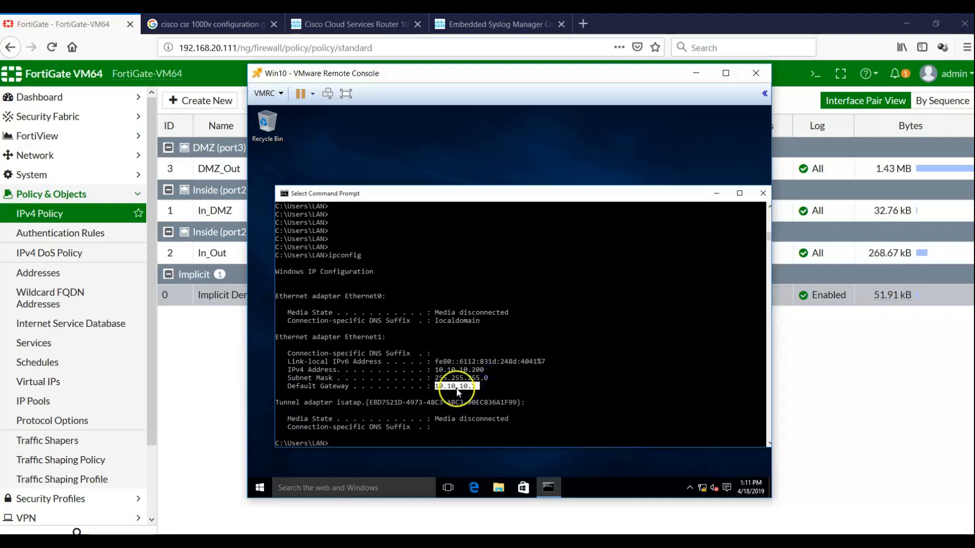
Step: Run ping 2.2.2.2 -t in the Win10 command prompt and check the outside router's loopback in the network diagram
left_click(559, 379)
key("Return")
key("Return")
key("Return")
key("Return")
key("Return")
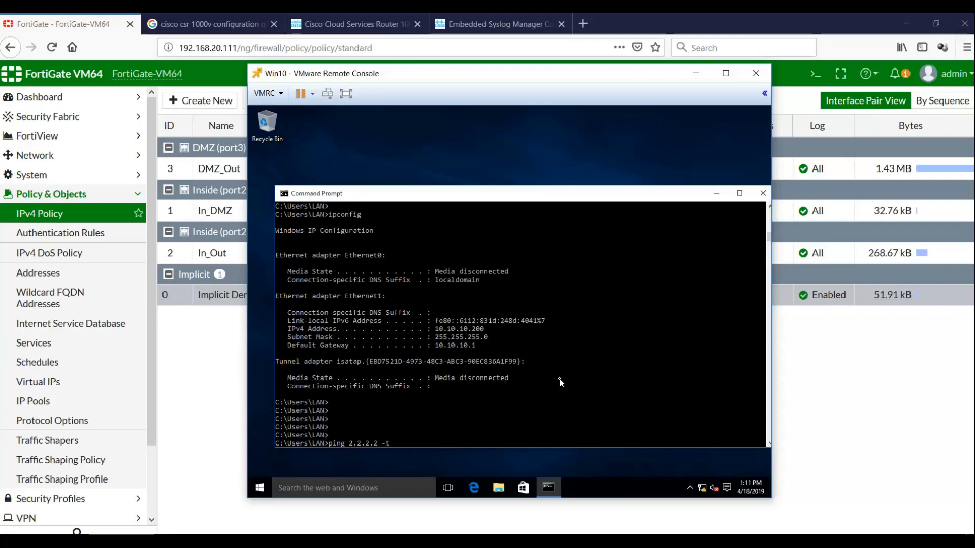
key("Return")
left_click(609, 541)
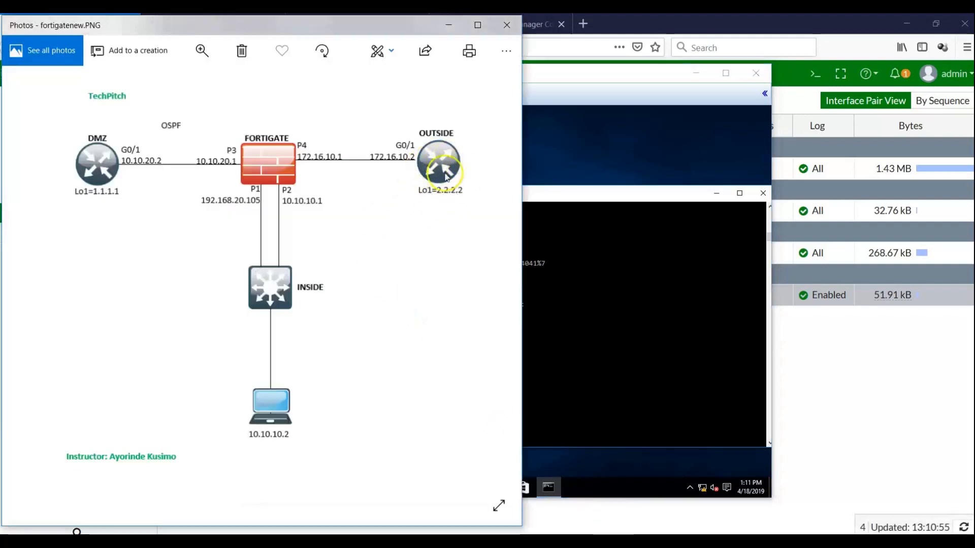
left_click(449, 25)
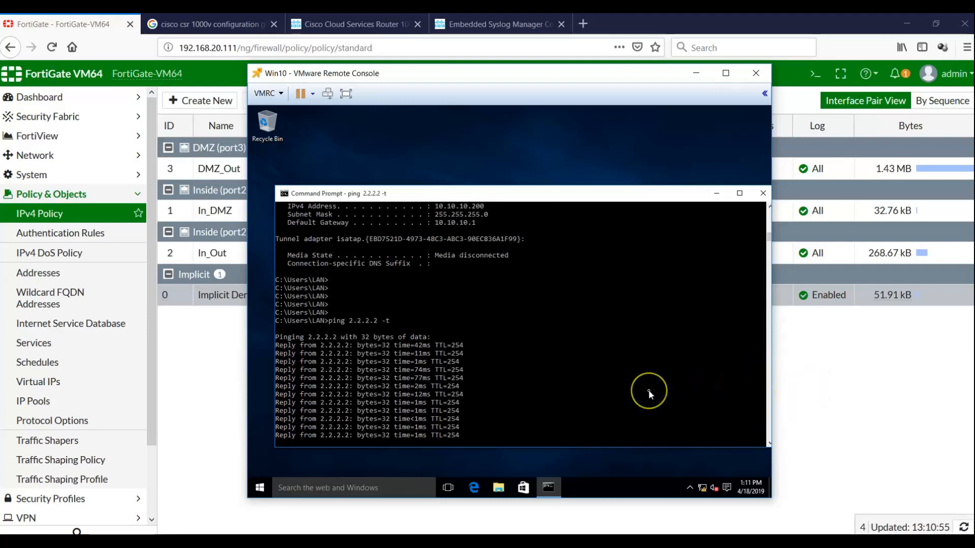
Step: Return to the FortiGate web interface and add the Source NAT Address column to FortiView's All Sessions table
left_click_drag(811, 394, 667, 385)
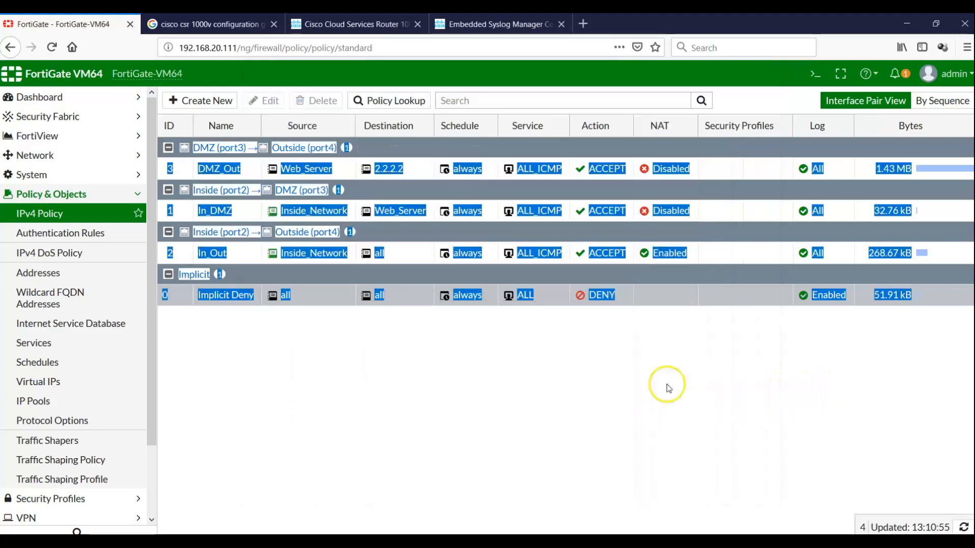
left_click(50, 137)
left_click(52, 273)
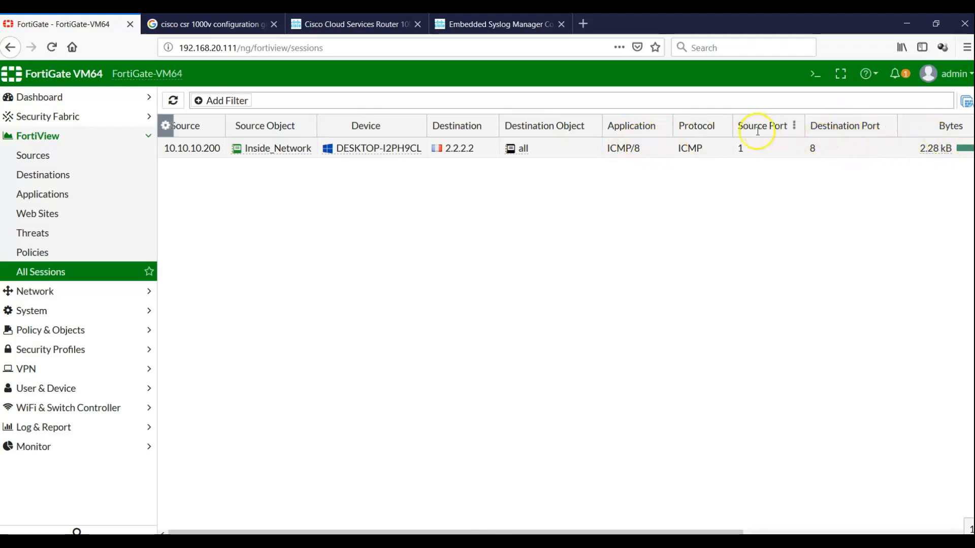
left_click(166, 126)
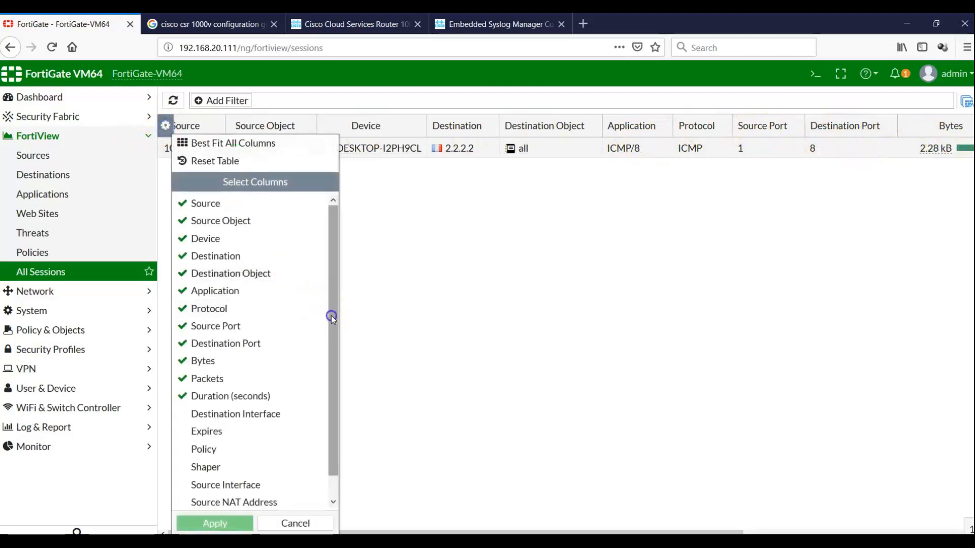
left_click_drag(331, 315, 328, 355)
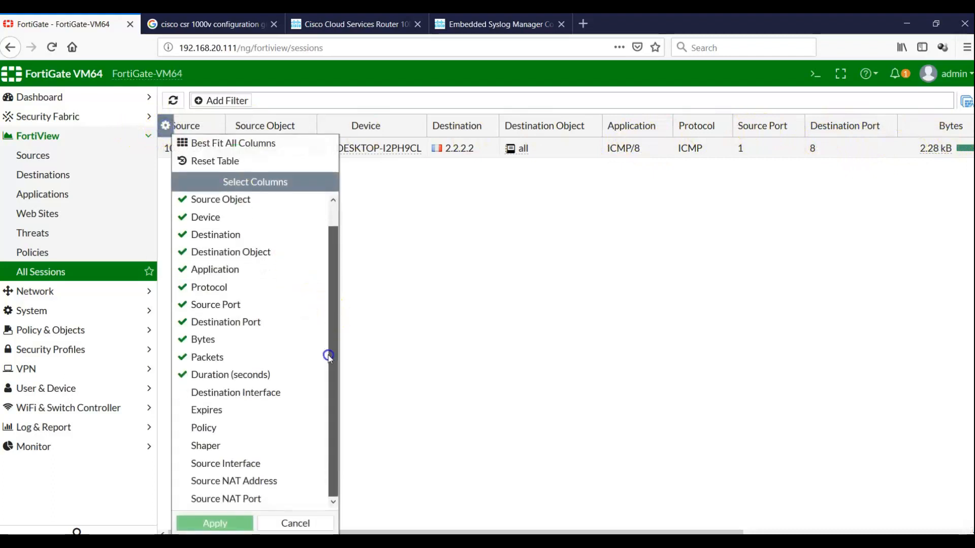
left_click(229, 481)
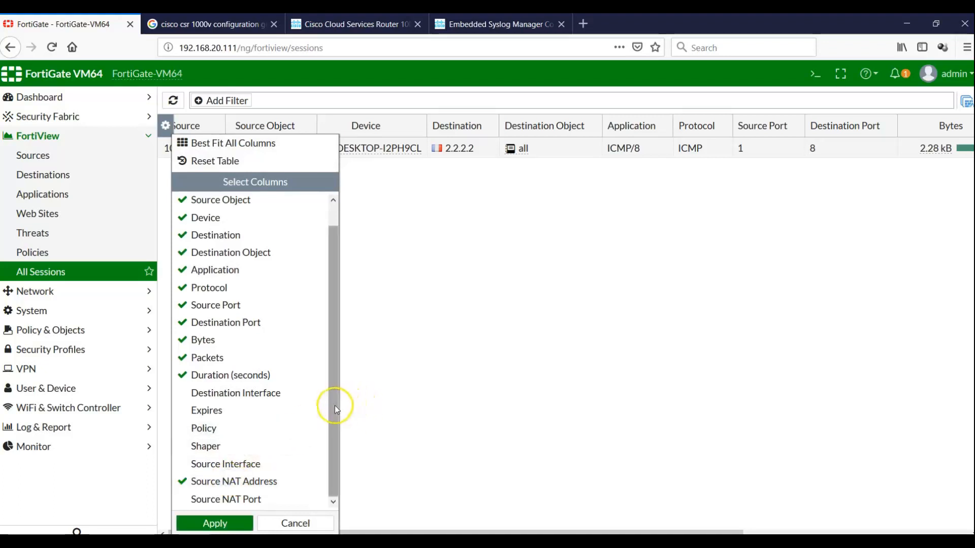
left_click(220, 524)
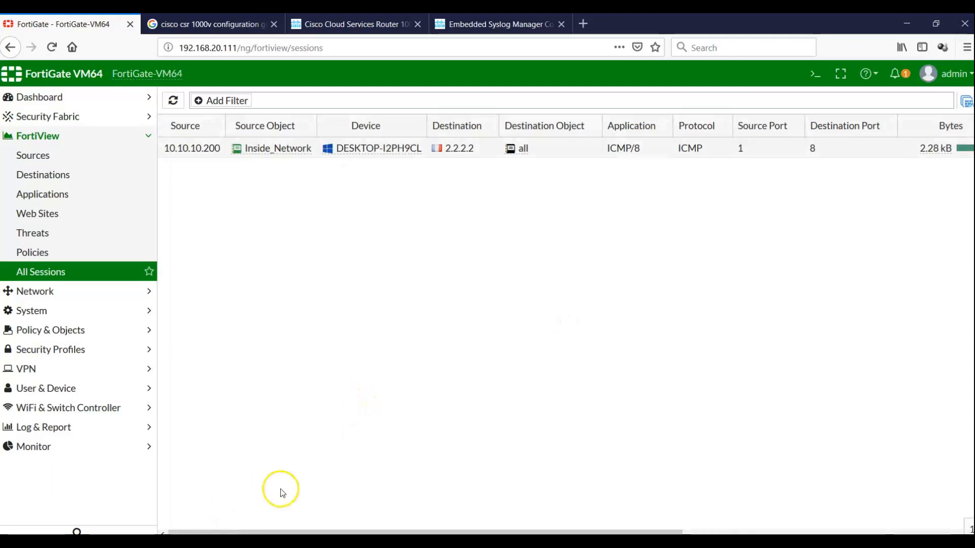
Step: Move the Source NAT Address column directly after the Source column in the sessions table
left_click_drag(435, 531, 812, 531)
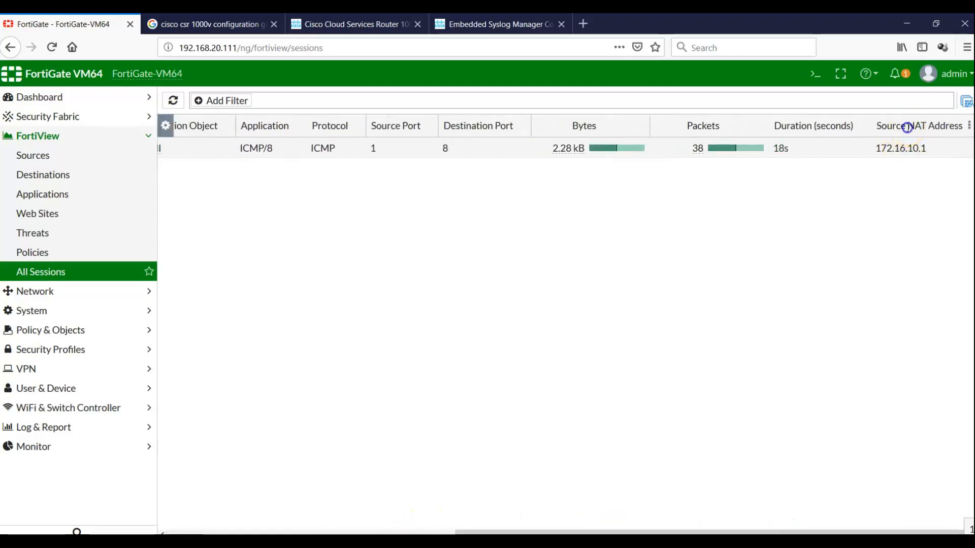
left_click(969, 126)
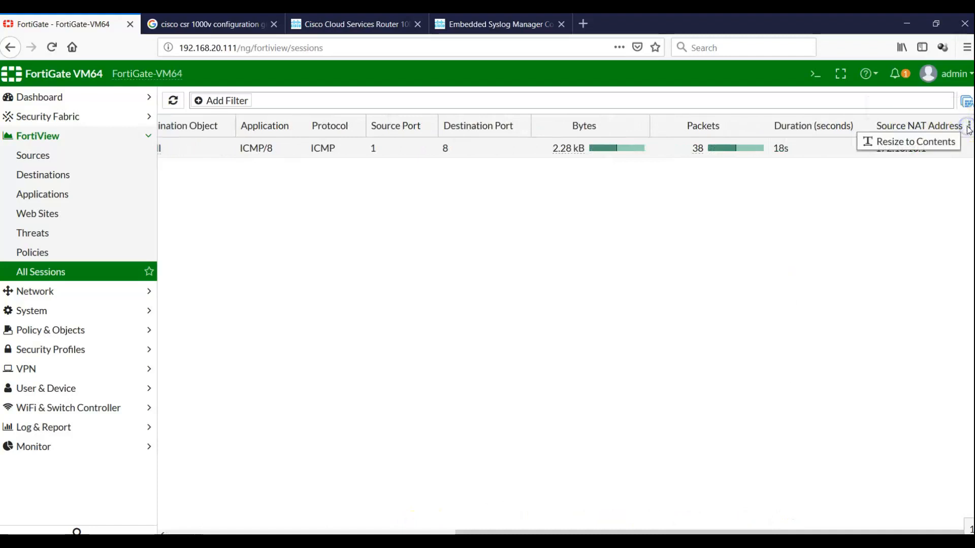
left_click(923, 214)
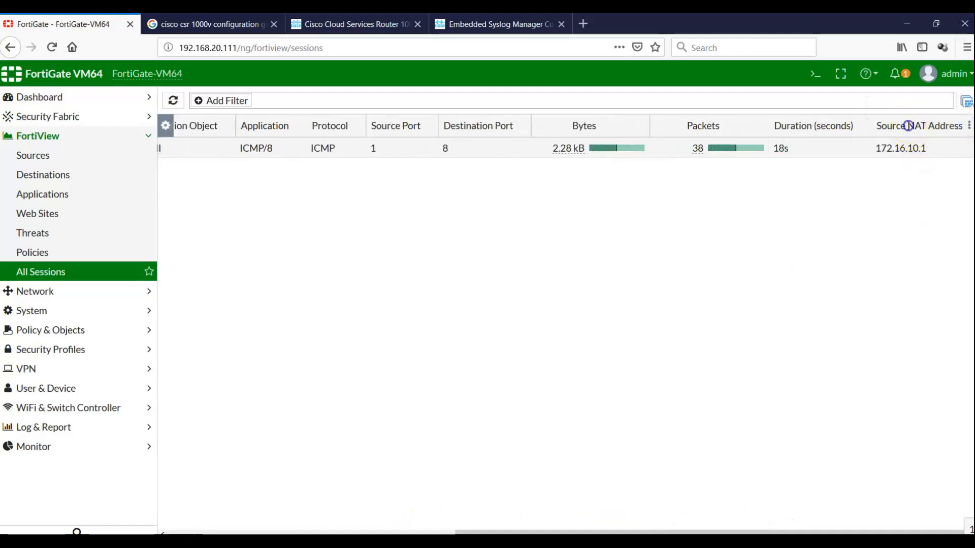
left_click_drag(908, 125, 283, 125)
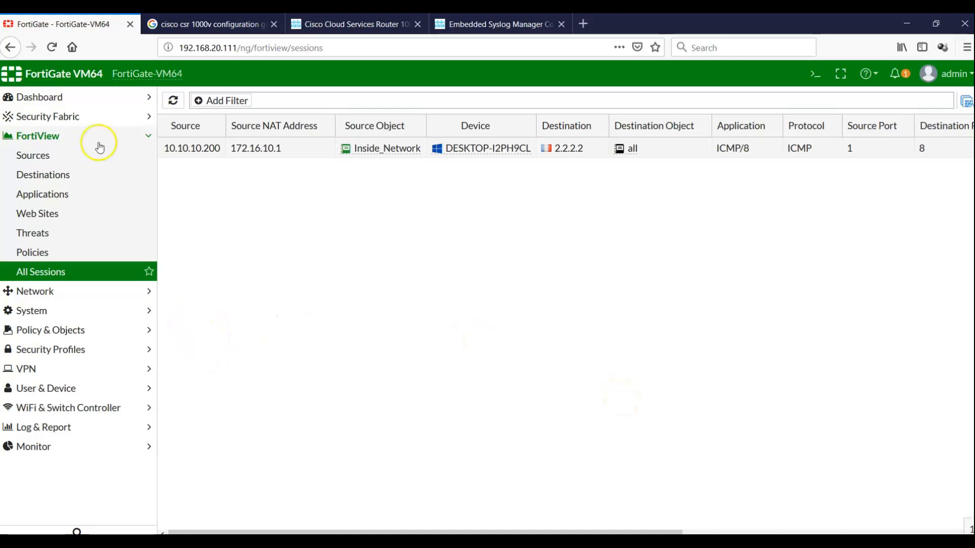
Step: Start a new dynamic IP pool under Policy & Objects and name it NAT_POOL
left_click(147, 136)
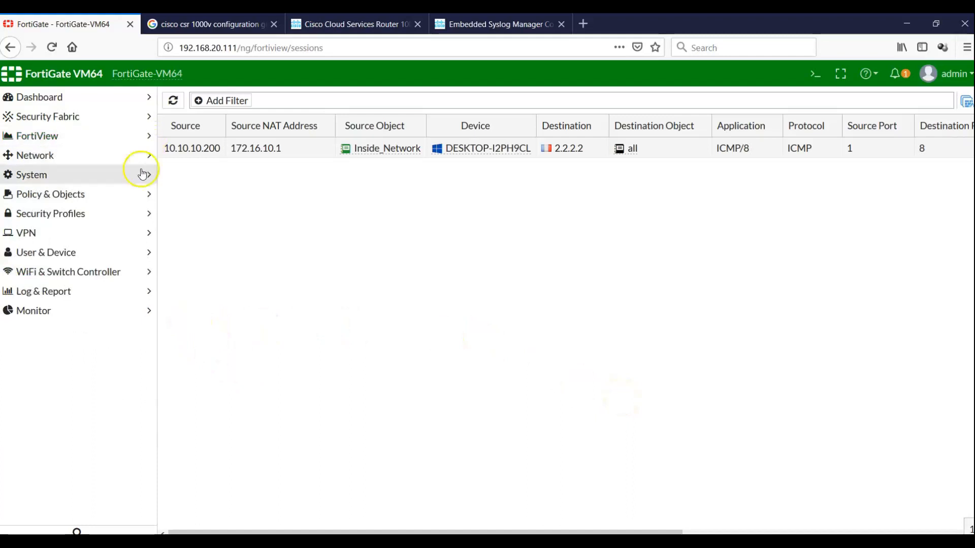
left_click(57, 198)
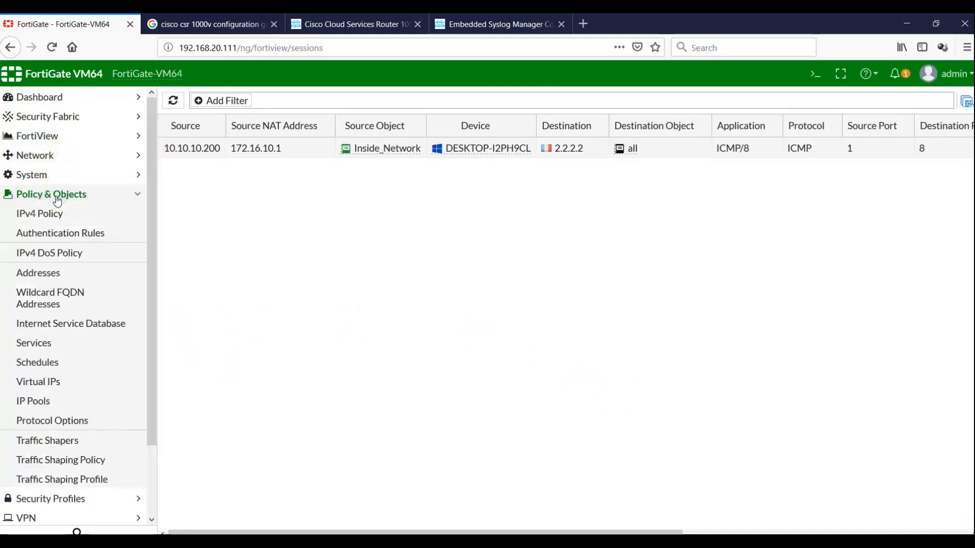
left_click(45, 408)
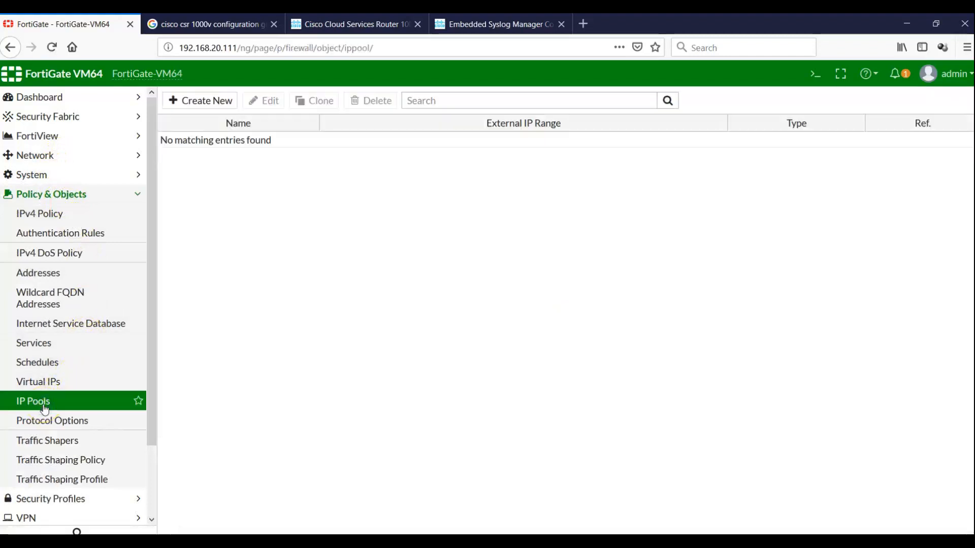
left_click(205, 102)
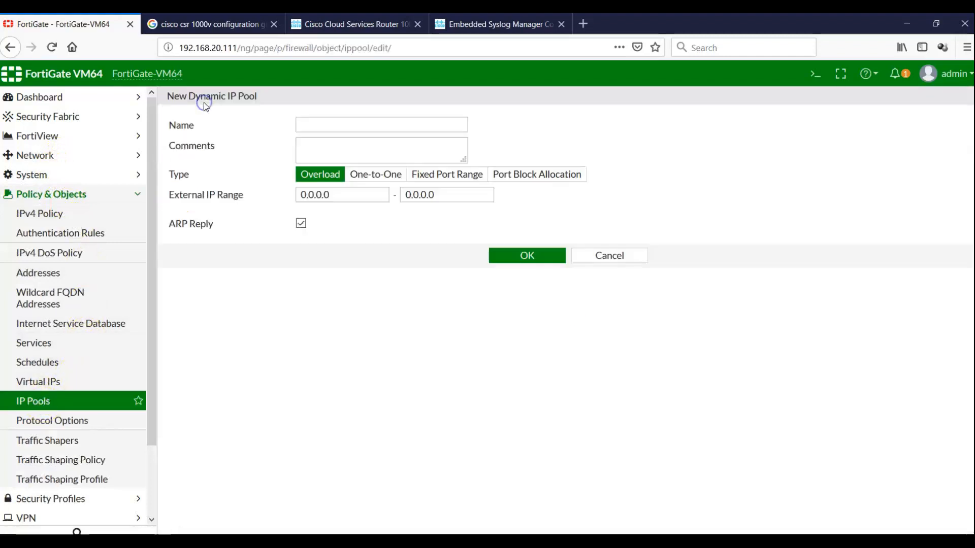
left_click(332, 126)
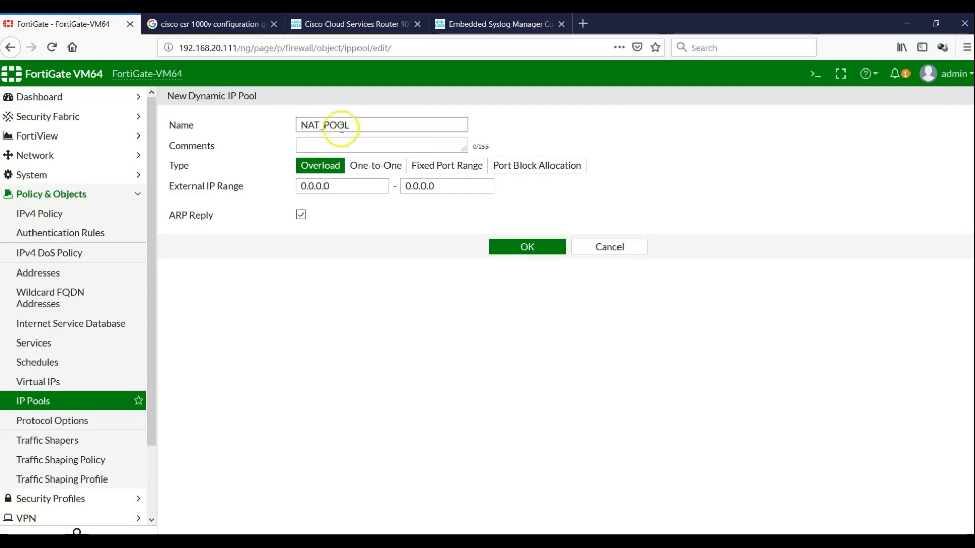
Step: Check the outside subnet in the network diagram and set NAT_POOL's external IP range to 172.16.10.3 - 172.16.10.3
left_click_drag(338, 186, 229, 193)
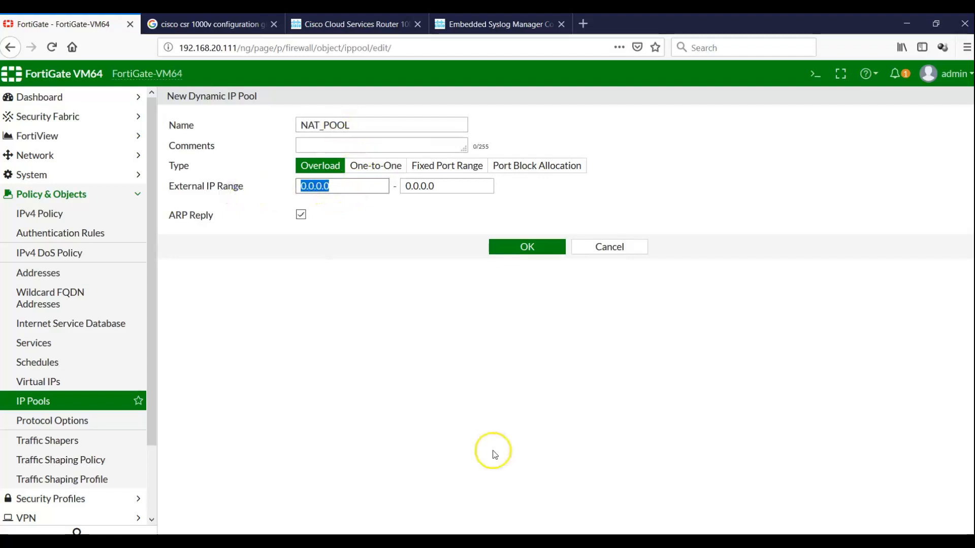
left_click(665, 542)
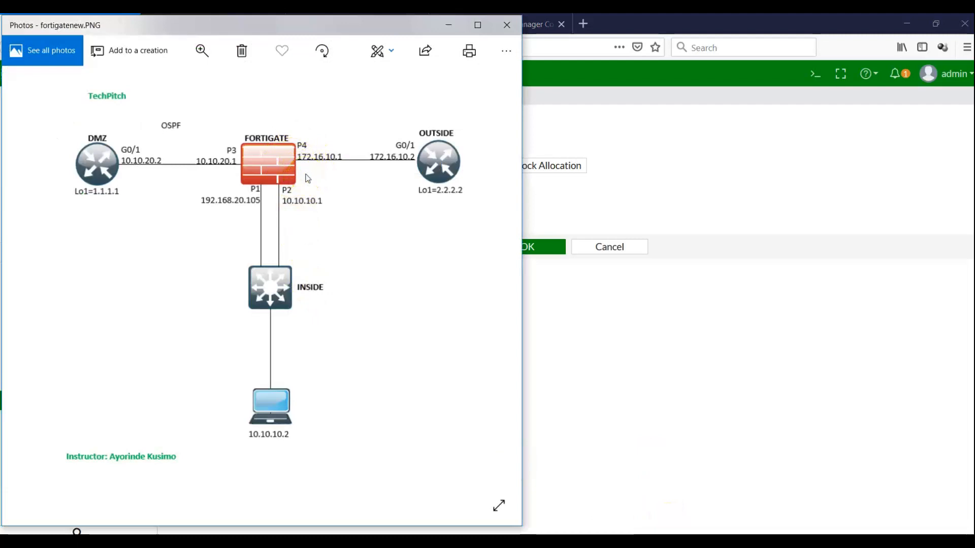
left_click(627, 396)
left_click(348, 185)
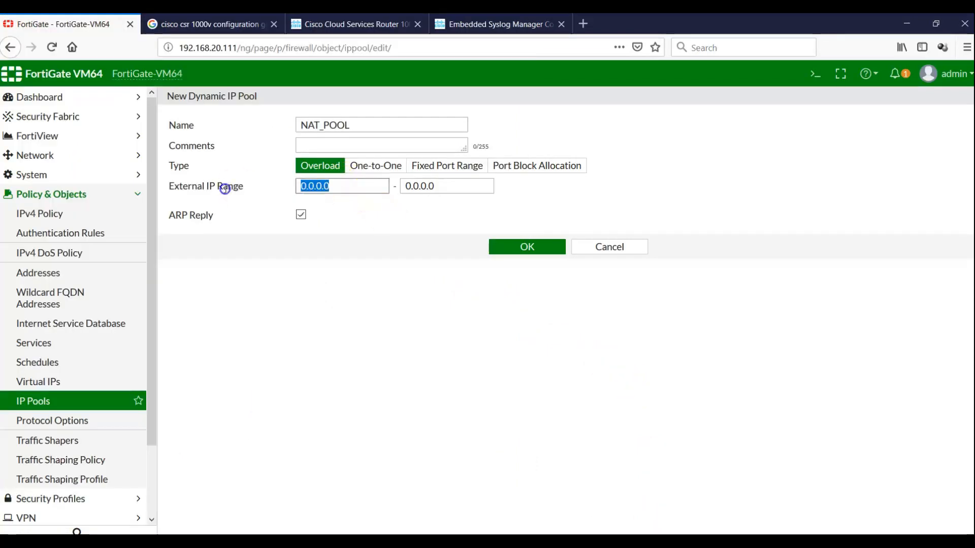
type("172.16")
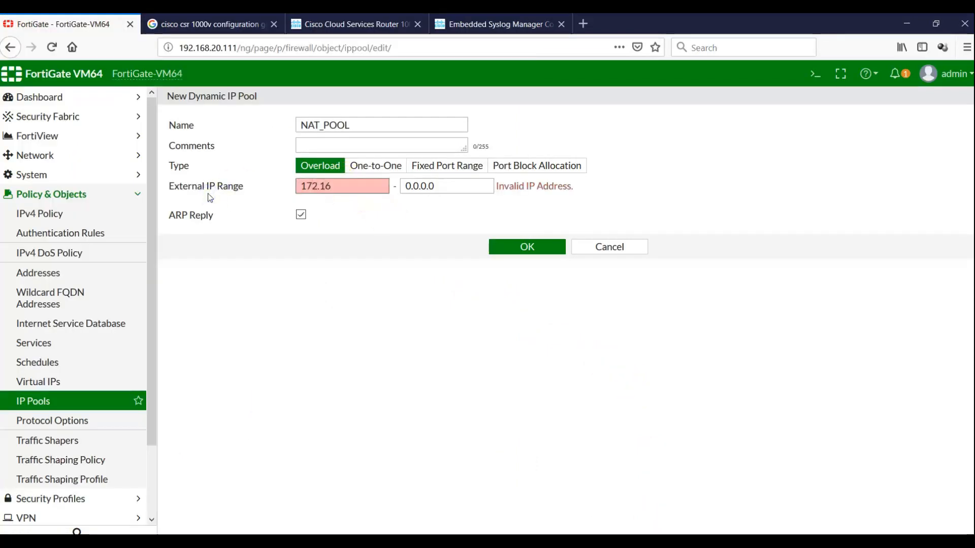
type(".10.3")
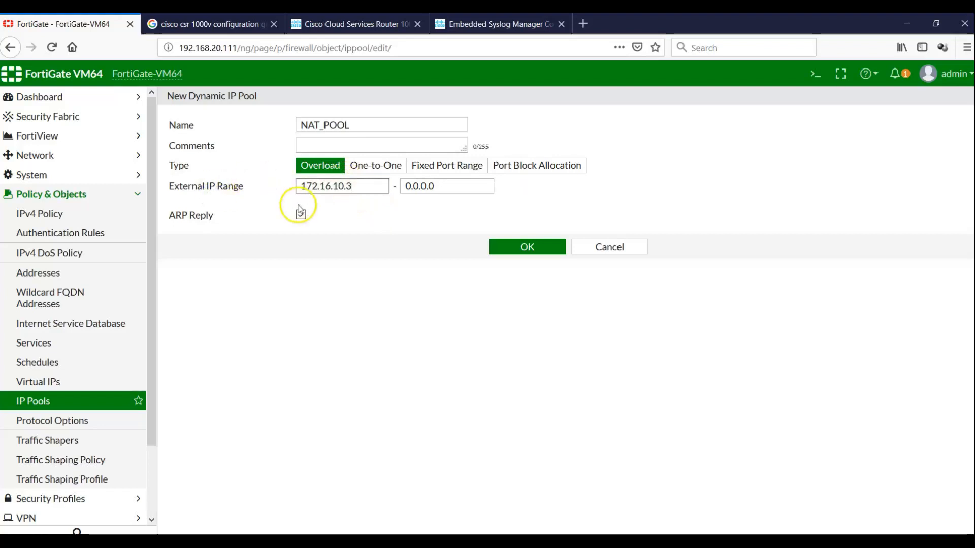
left_click(468, 184)
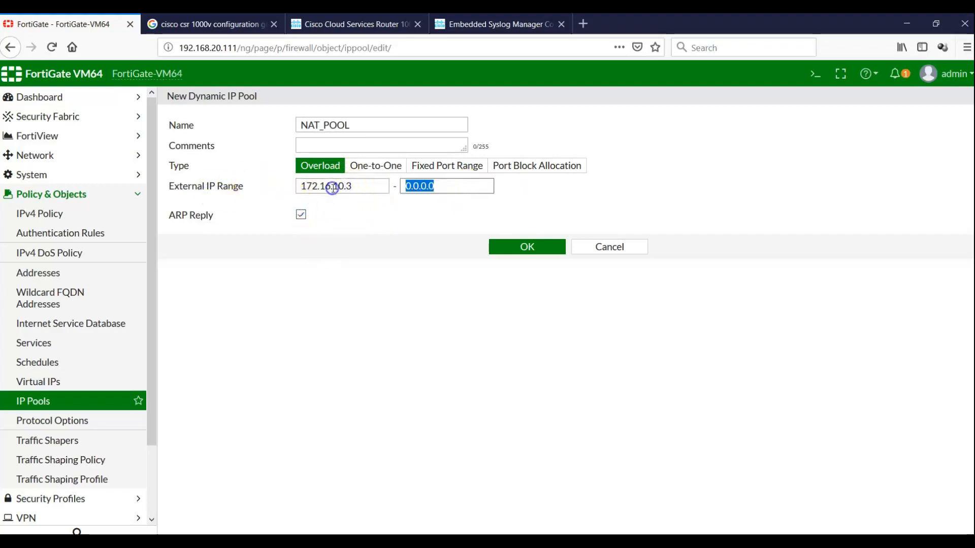
type("172.16.1")
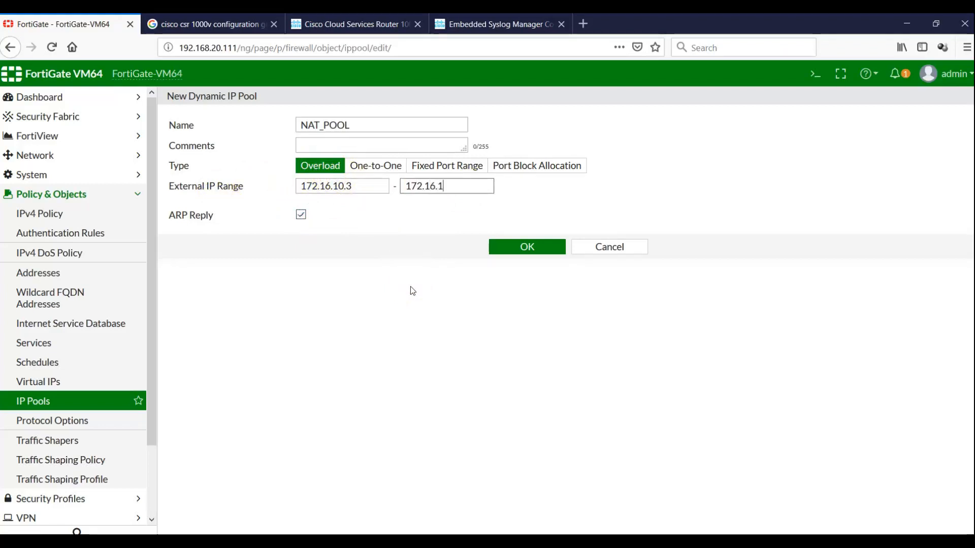
type("0.3")
left_click(419, 330)
left_click(369, 245)
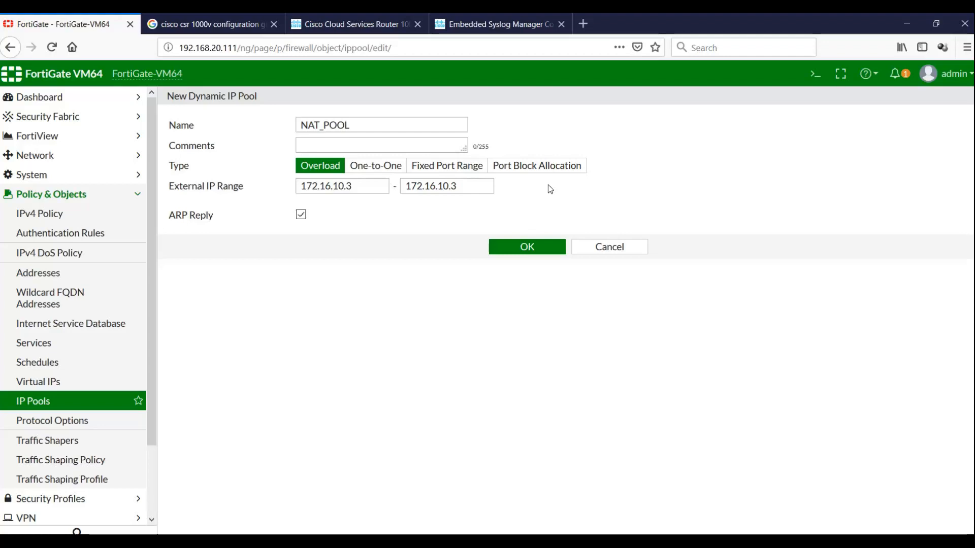
Step: Change the pool type to Fixed Port Range with internal IP range 10.10.10.200 - 10.10.10.205 and save the pool
left_click(450, 167)
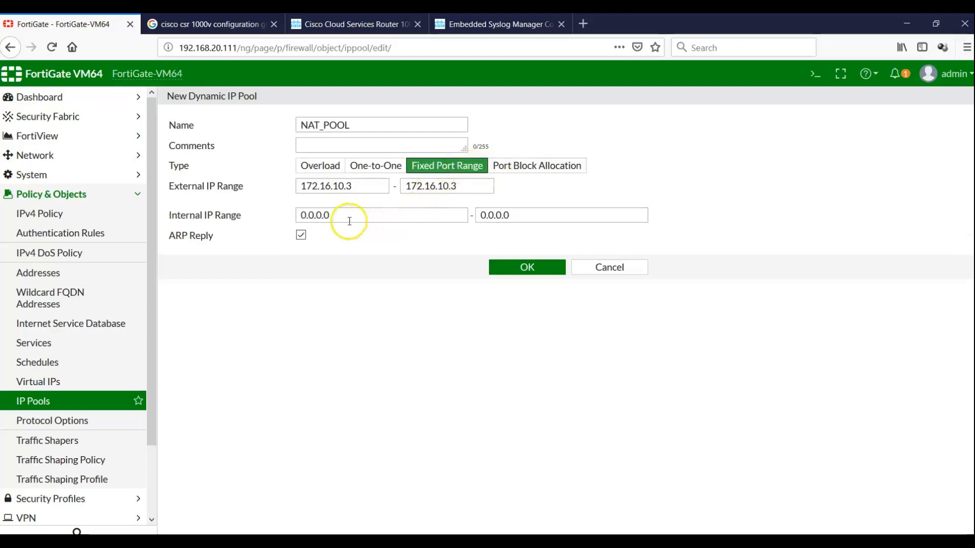
left_click(212, 214)
type("10.10")
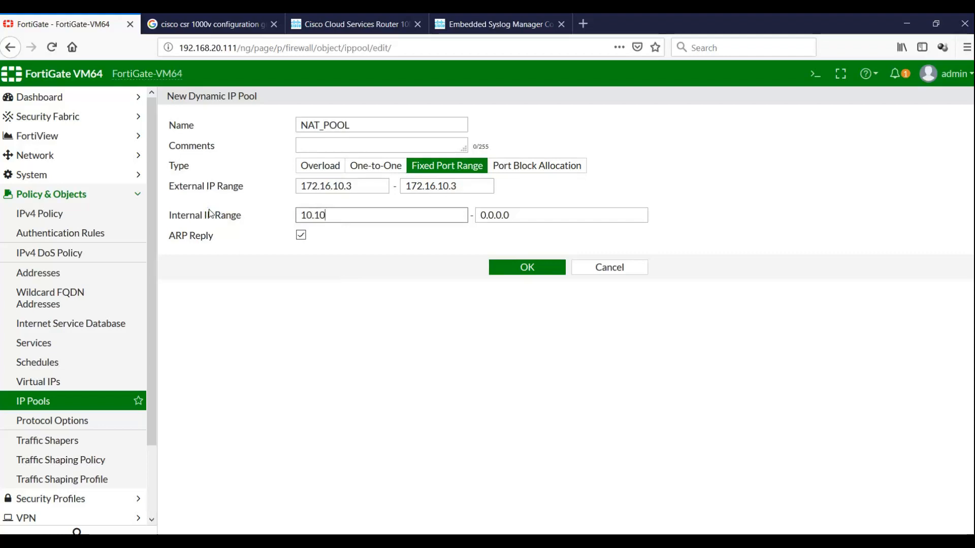
type(".10.200")
left_click(489, 214)
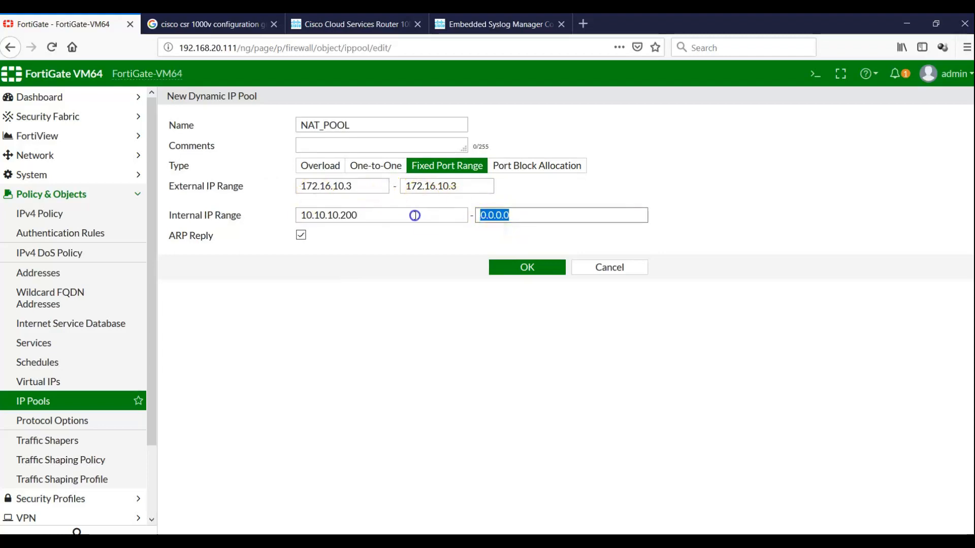
type("10.10.10.205")
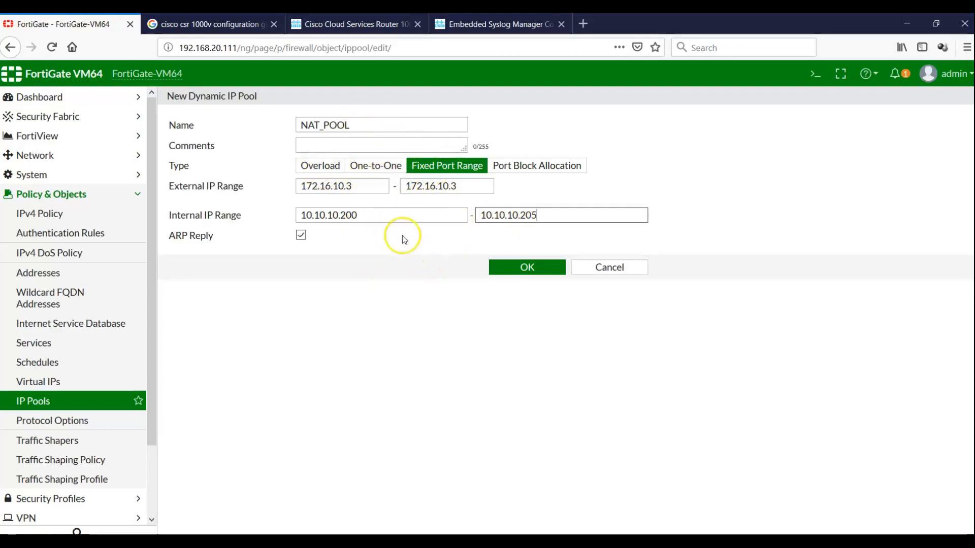
left_click_drag(364, 216, 346, 223)
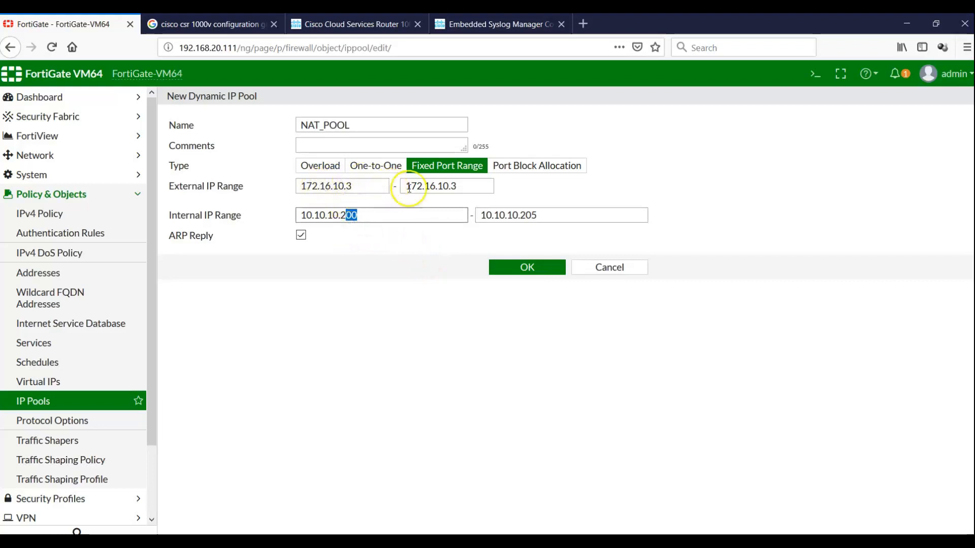
left_click(515, 269)
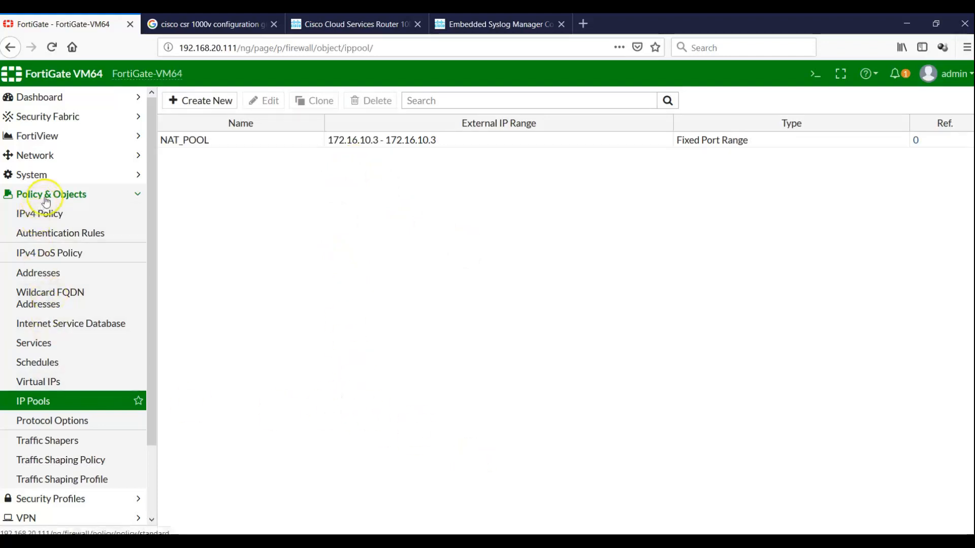
Step: Edit the In_Out IPv4 policy to use the dynamic IP pool NAT_POOL for NAT and save the policy
left_click(42, 215)
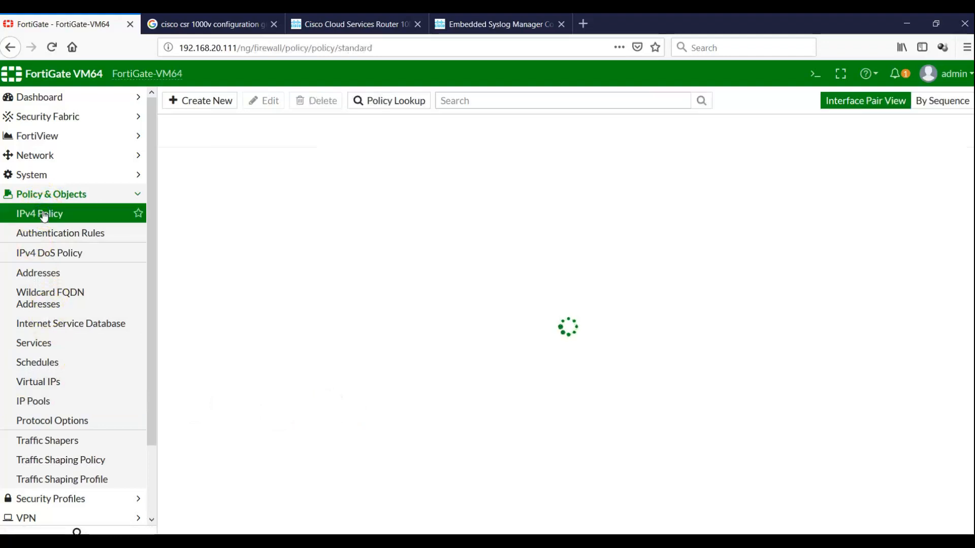
double_click(237, 259)
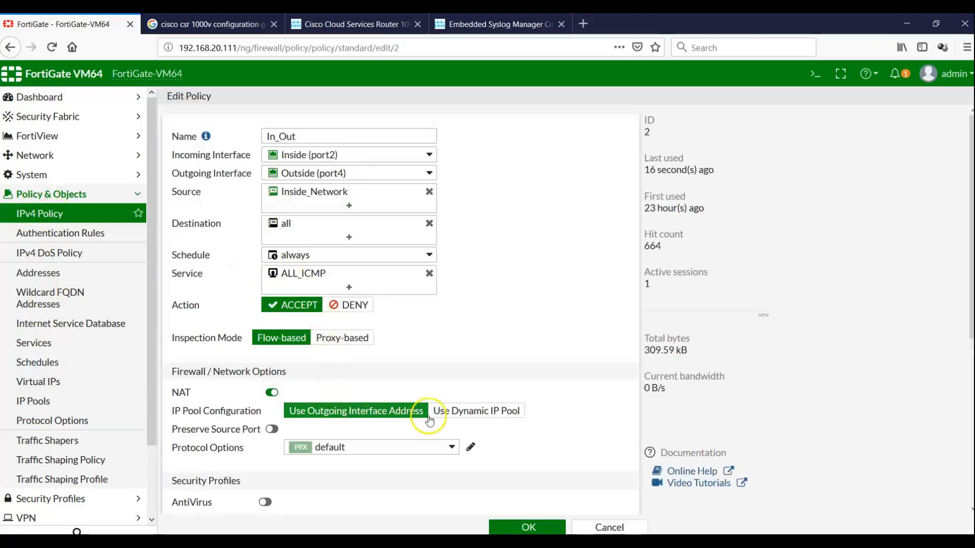
left_click(450, 413)
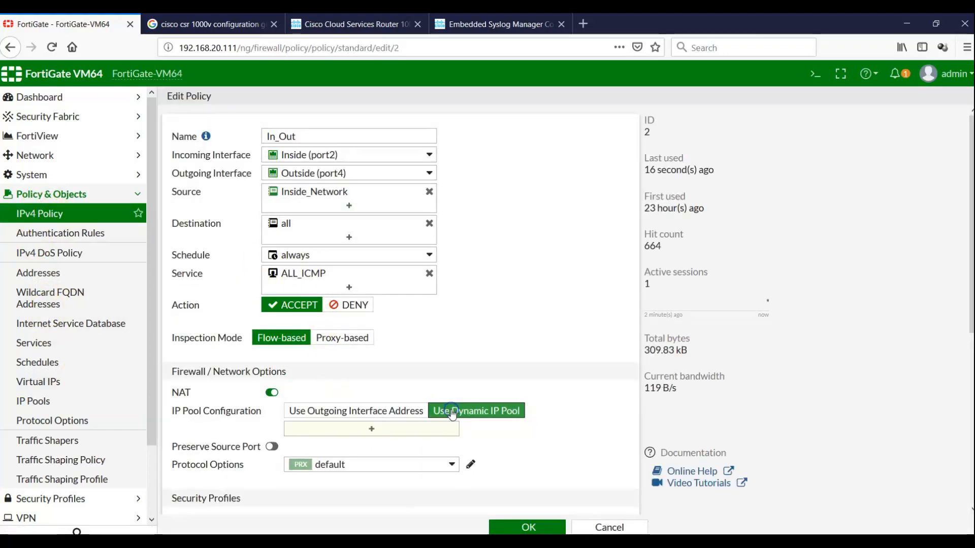
left_click(371, 429)
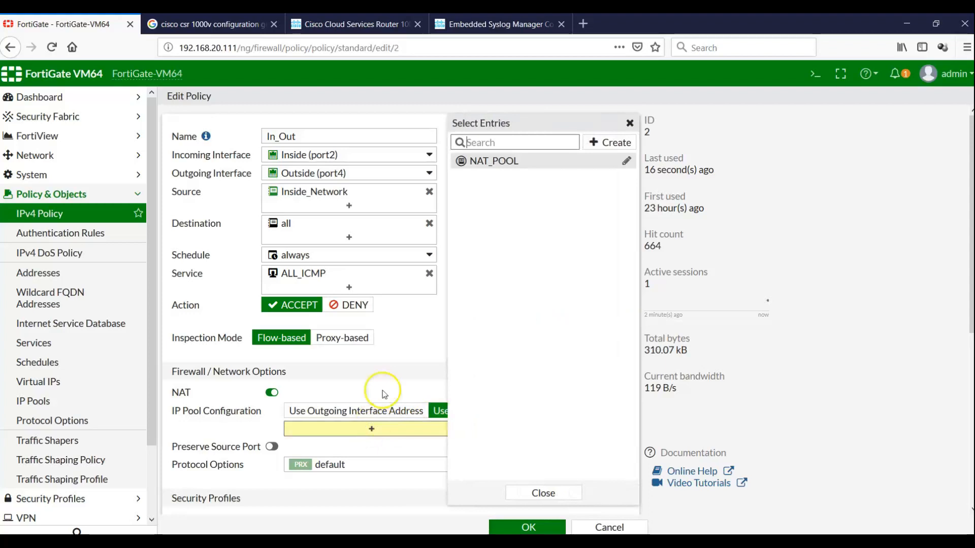
left_click(495, 161)
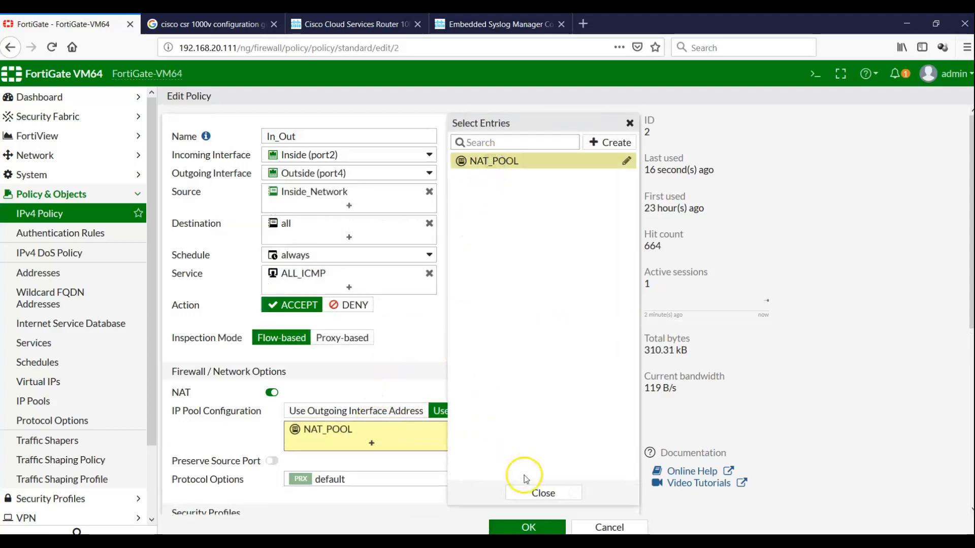
left_click(539, 492)
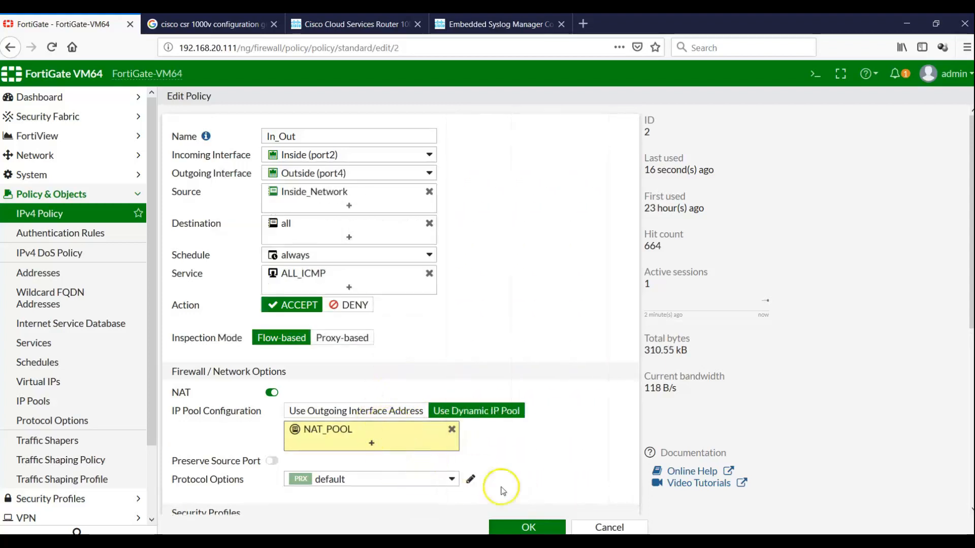
left_click(528, 527)
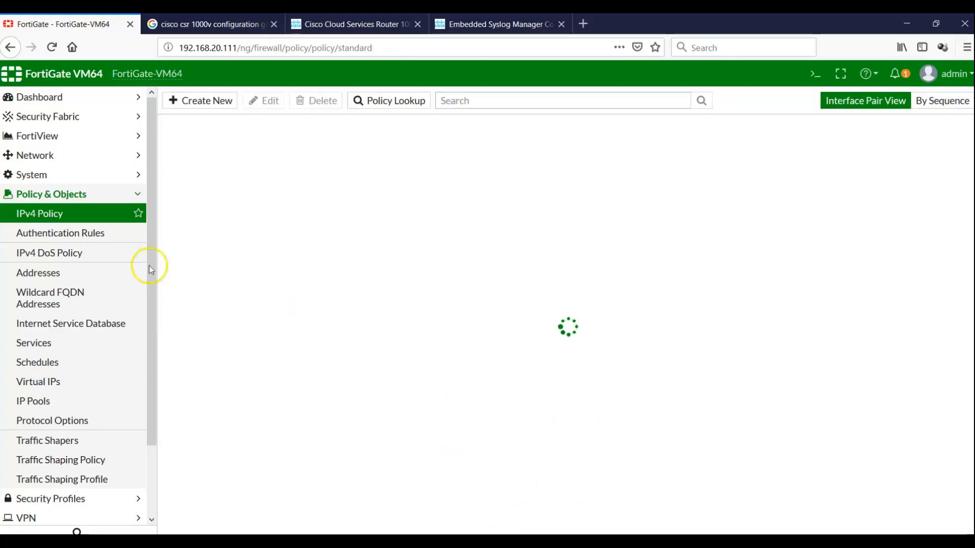
Step: Check the Win10 machine's ongoing ping and refresh FortiView's All Sessions table to examine the source NAT address
left_click(81, 142)
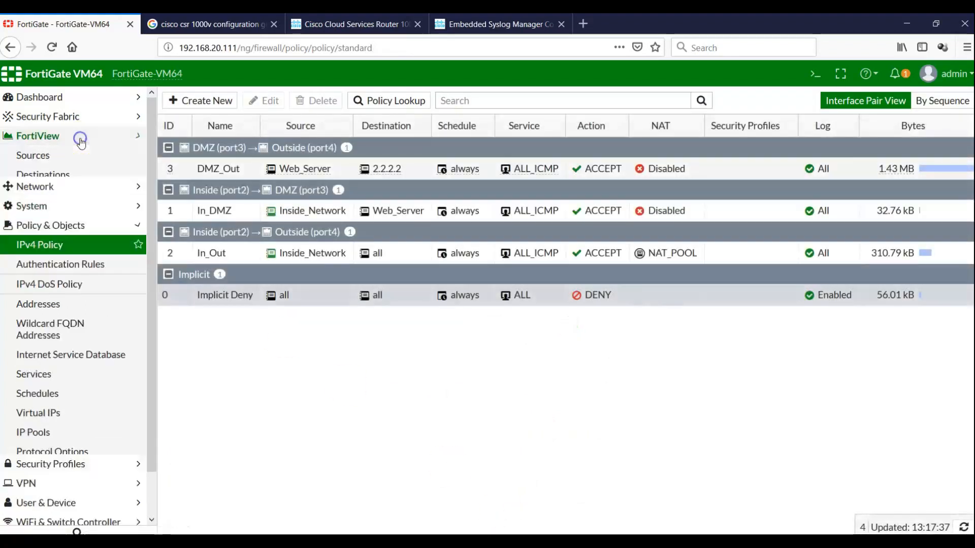
left_click(75, 273)
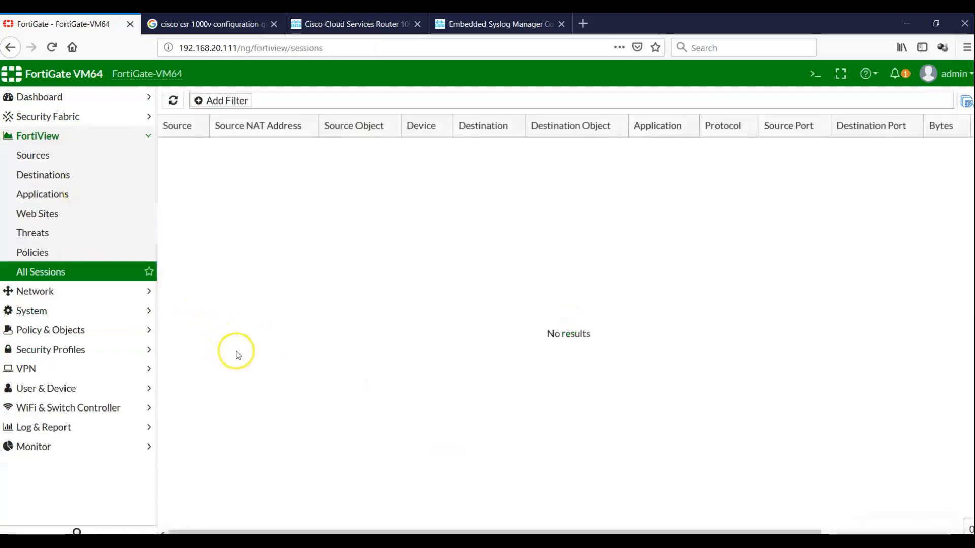
left_click(658, 541)
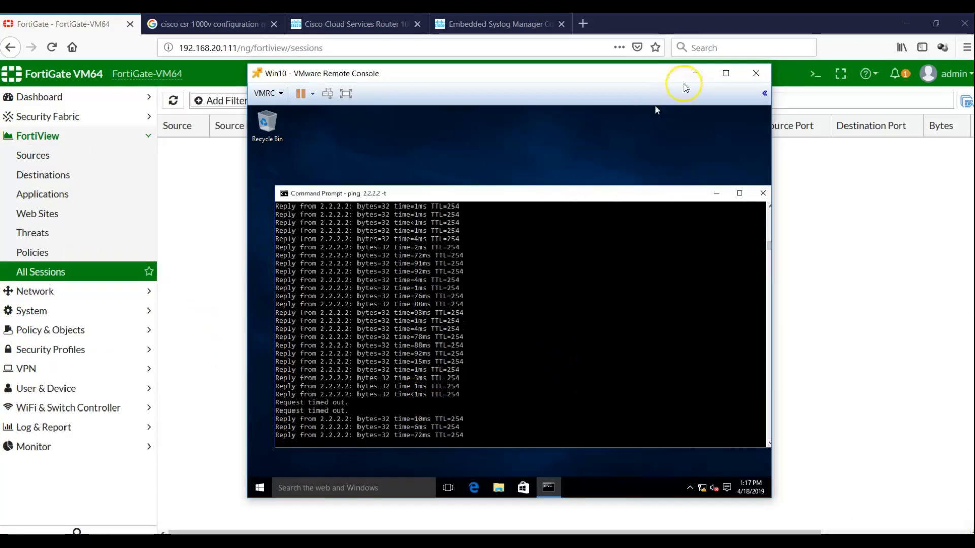
left_click(695, 76)
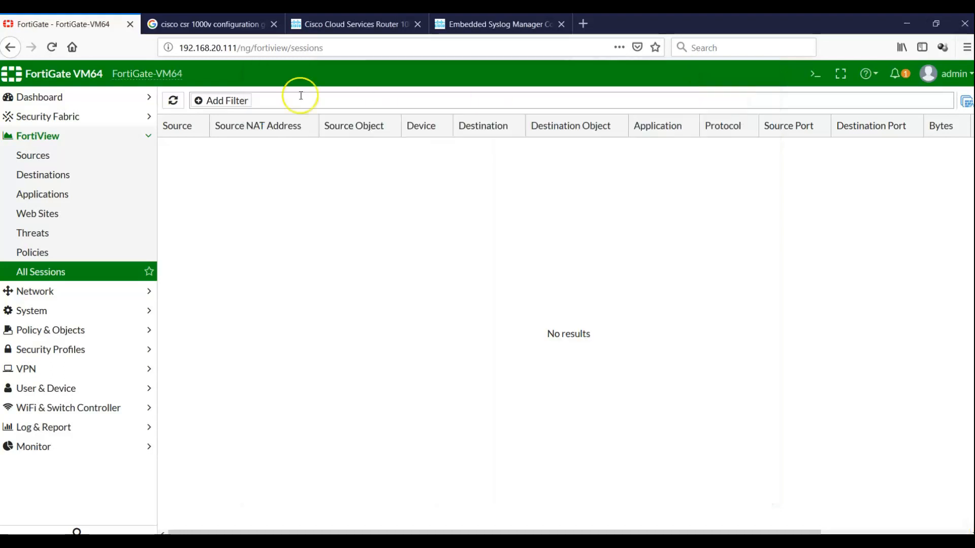
left_click(171, 104)
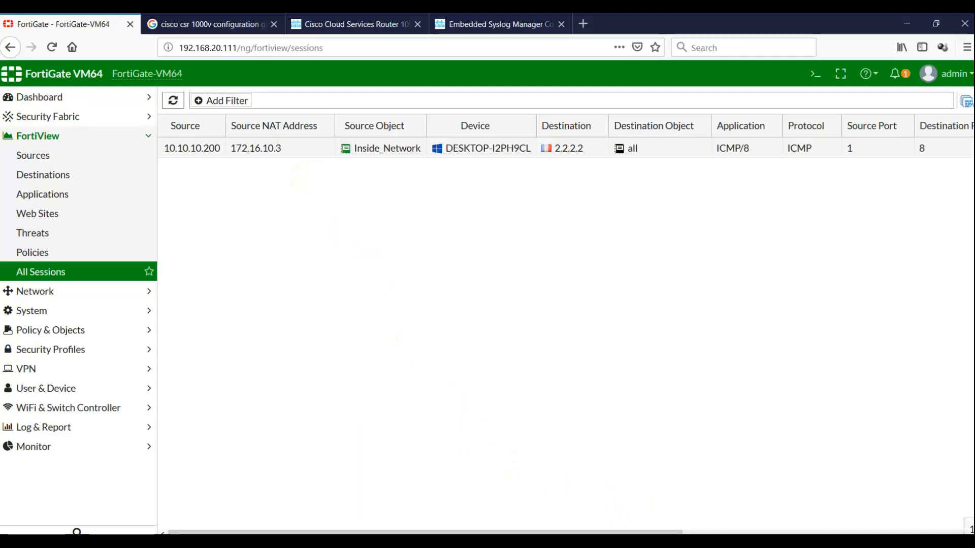
Step: Switch to the Win10 remote console and open the Internet Protocol Version 4 properties of the Ethernet1 connection
mouse_move(645, 542)
left_click(606, 511)
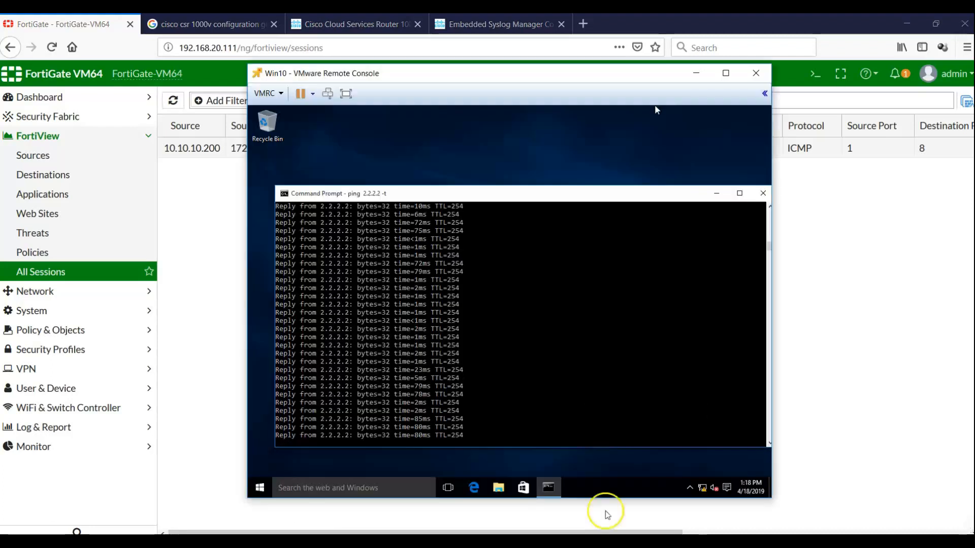
right_click(699, 487)
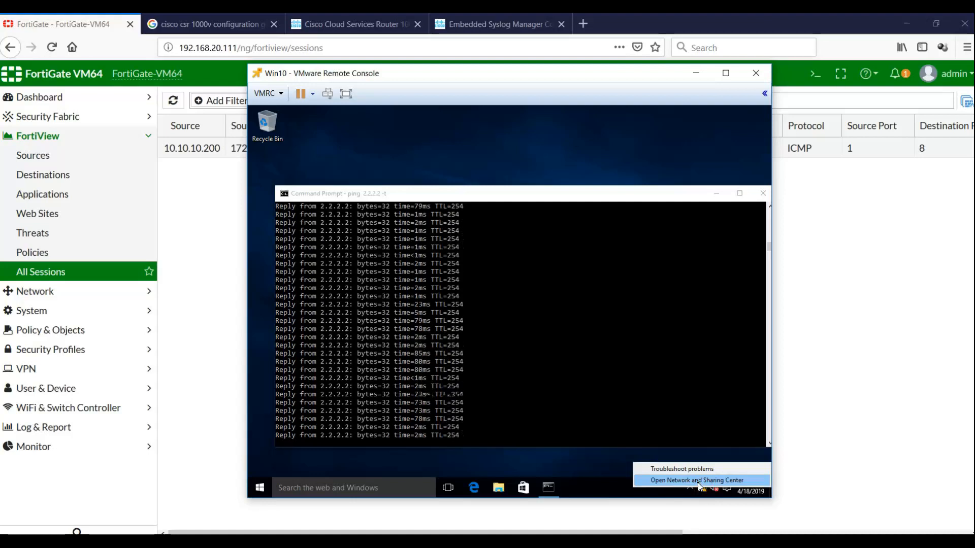
left_click(698, 482)
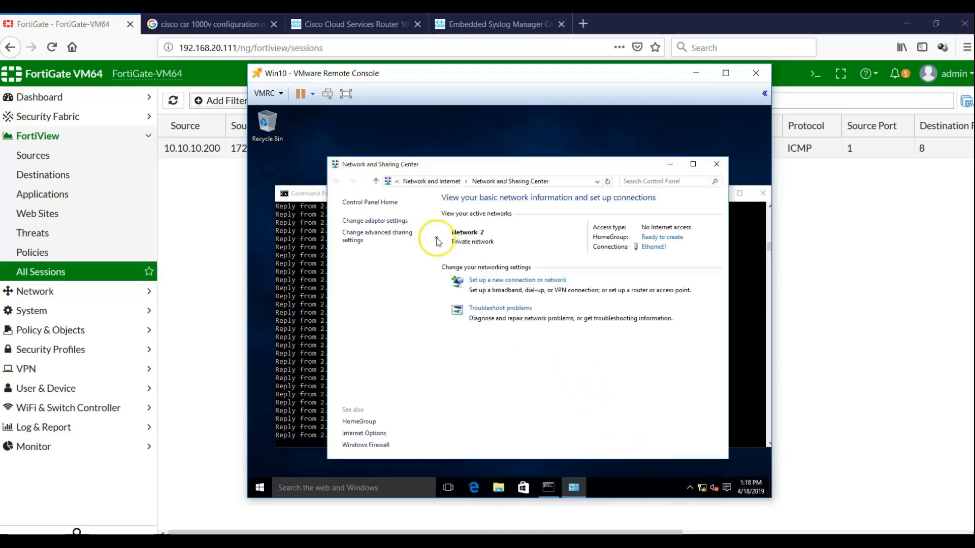
left_click(653, 248)
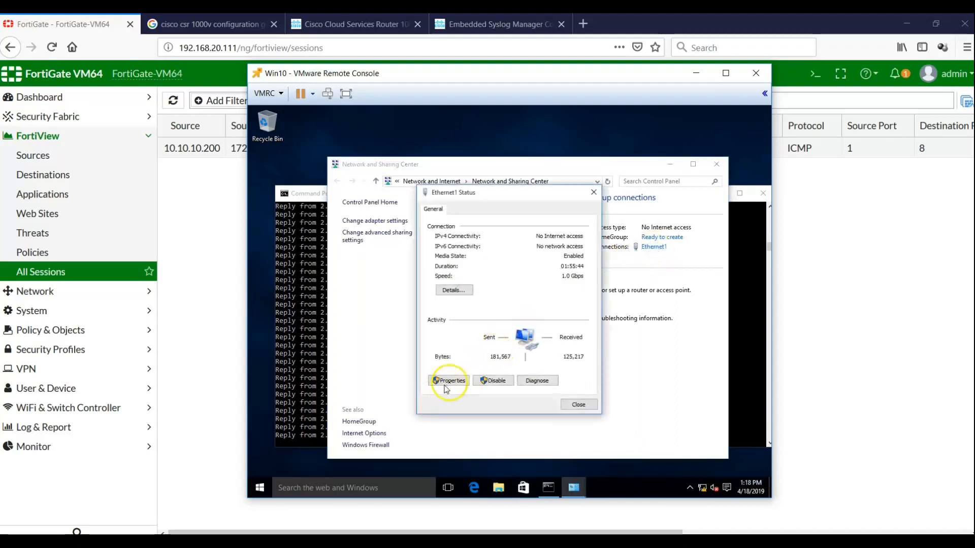
left_click(454, 381)
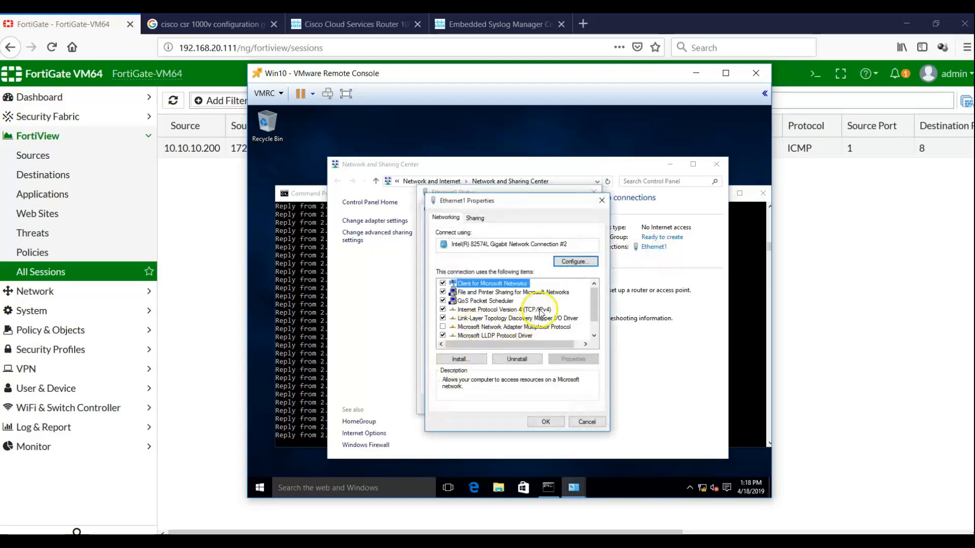
double_click(533, 310)
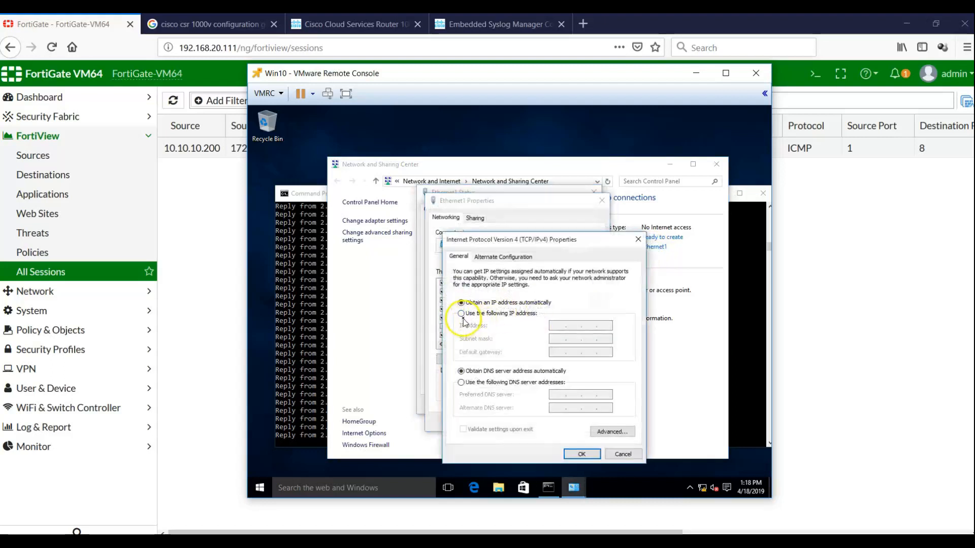
Step: Assign Ethernet1 the static IP address 10.10.10.199, subnet mask 255.255.255.0 and default gateway 10.10.10.1, and apply the settings
left_click(462, 314)
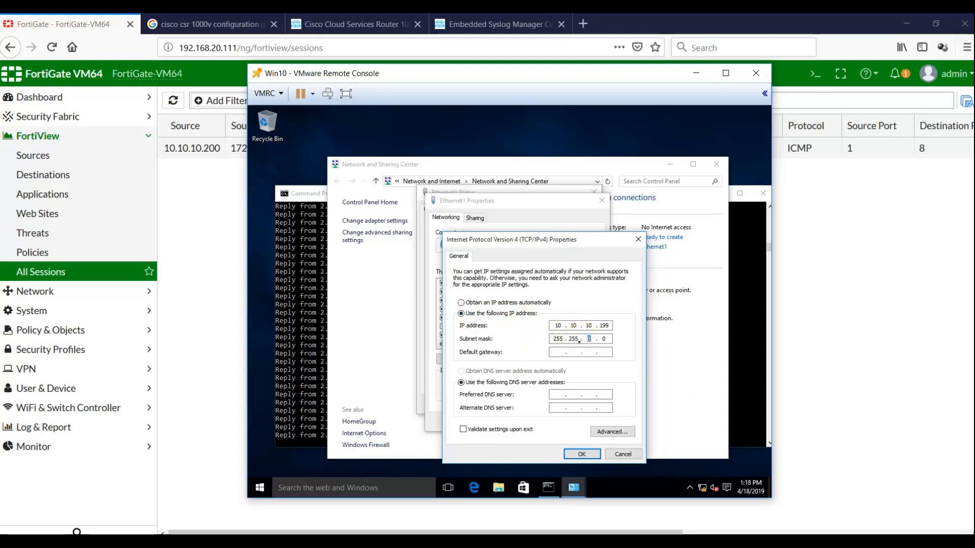
left_click(604, 359)
left_click(558, 352)
left_click(582, 454)
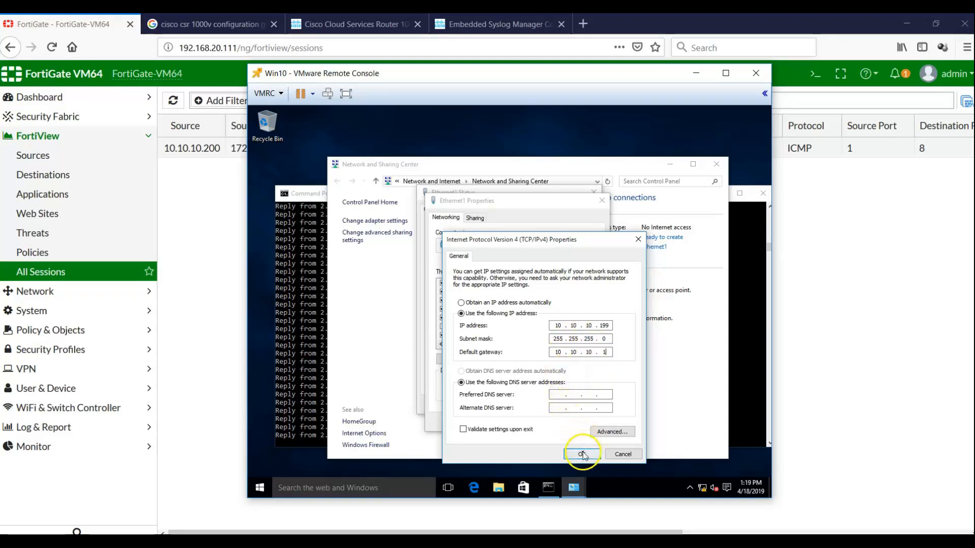
left_click(541, 422)
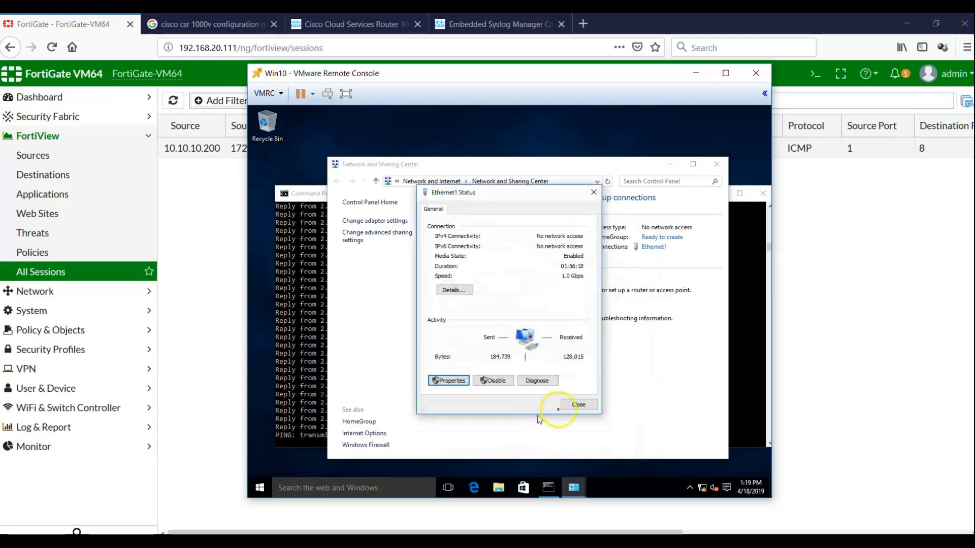
Step: Close the Ethernet1 status and minimize Network and Sharing Center to check the ongoing ping to 2.2.2.2
left_click(571, 406)
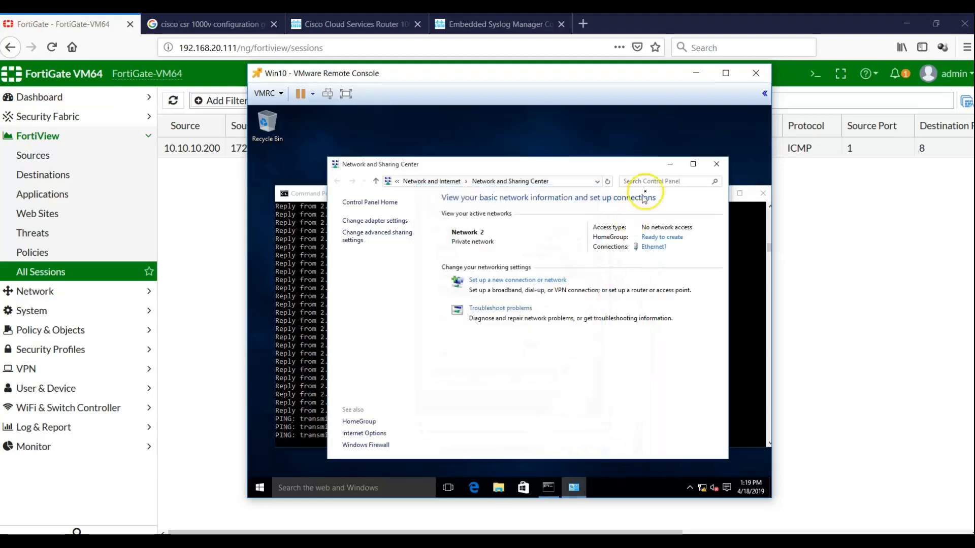
left_click(670, 167)
left_click(670, 166)
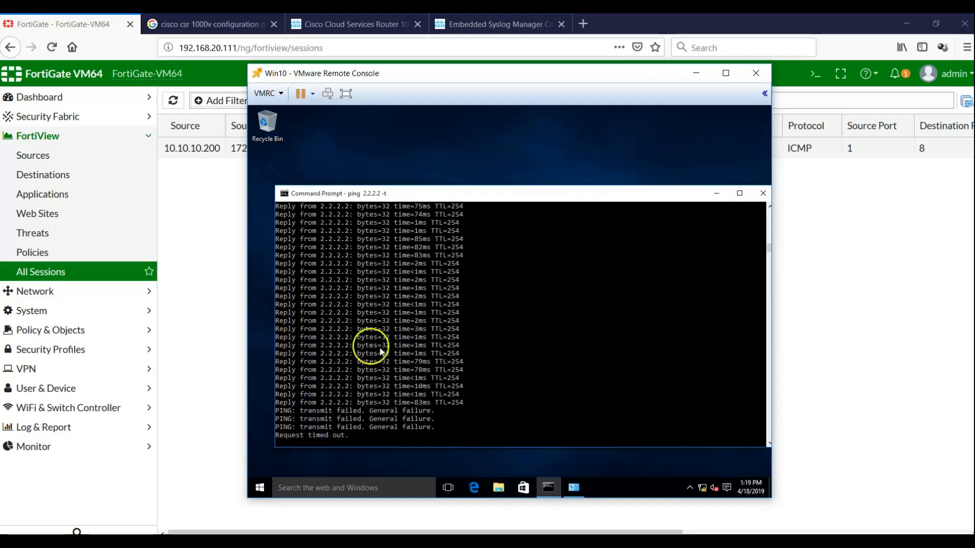
Step: Return to the FortiGate browser page, refresh All Sessions and examine the Forward Traffic log for traffic from 10.10.10.199
left_click(212, 274)
left_click(172, 101)
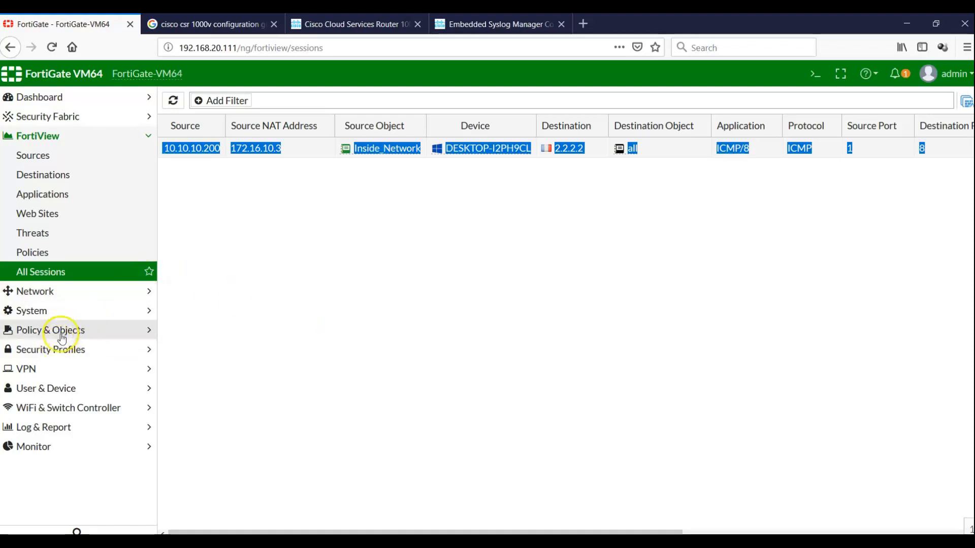
left_click(50, 427)
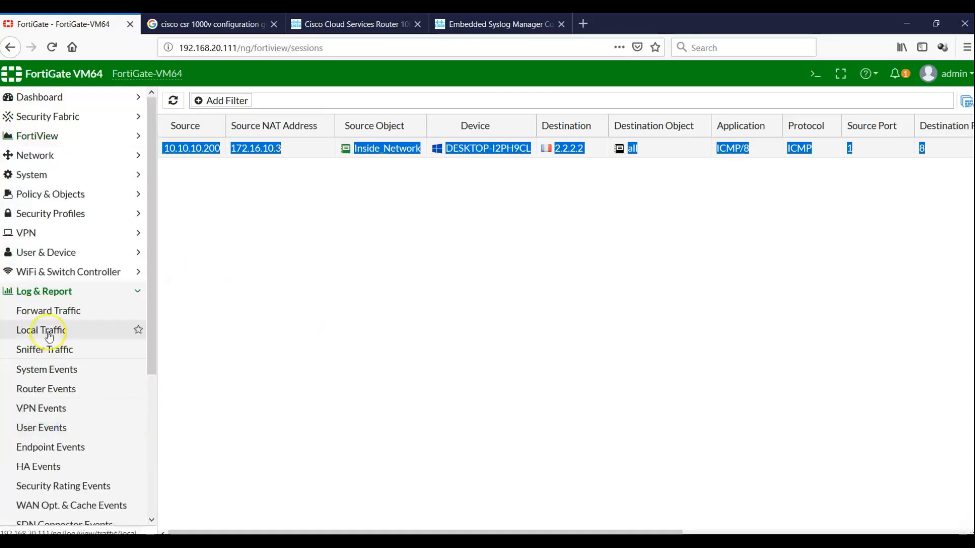
left_click(47, 312)
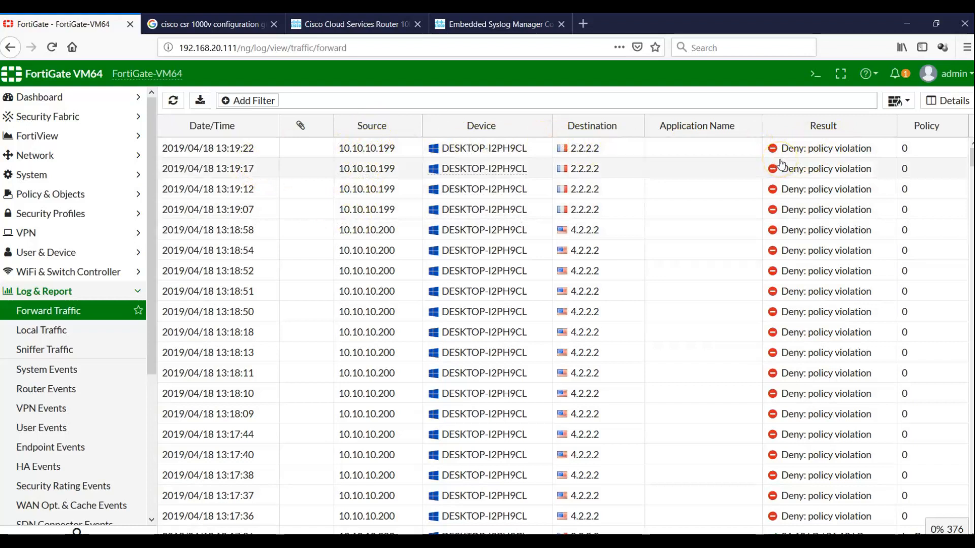
Step: Review the In_Out IPv4 policy and examine the details of its NAT_POOL, including the internal IP range
left_click(47, 195)
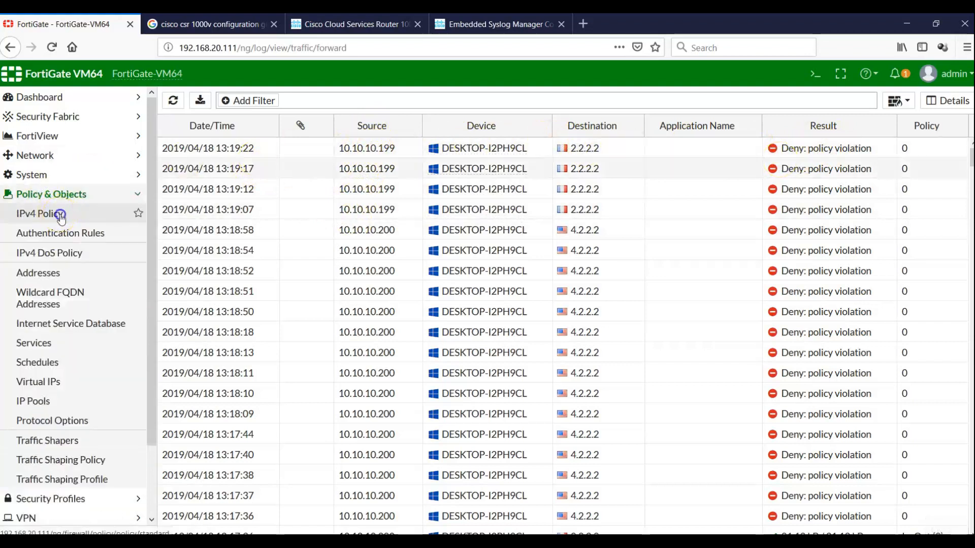
left_click(60, 217)
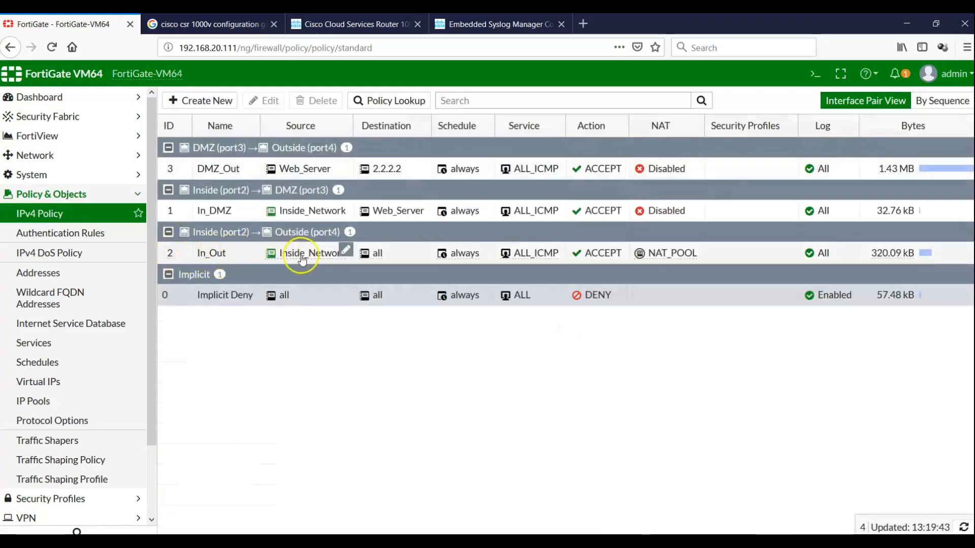
mouse_move(646, 262)
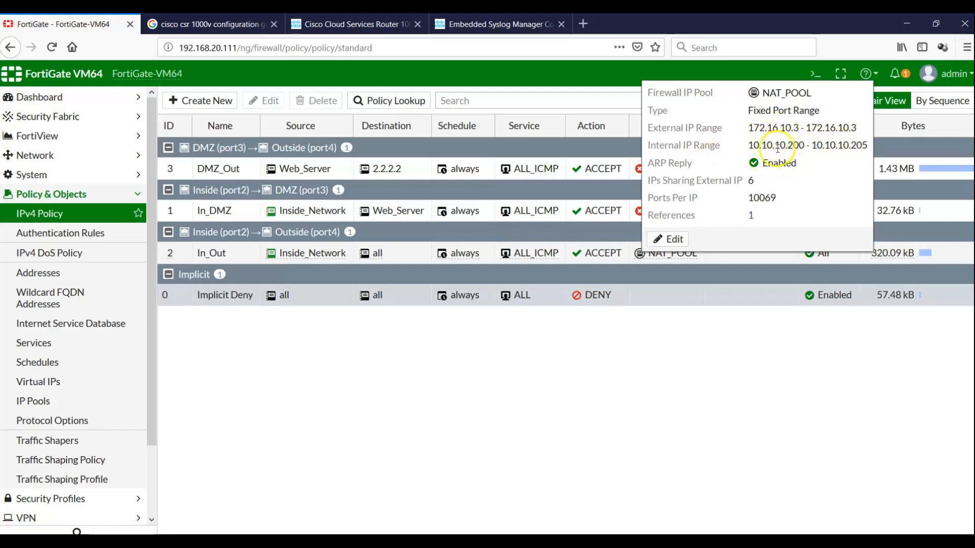
left_click_drag(629, 384, 619, 389)
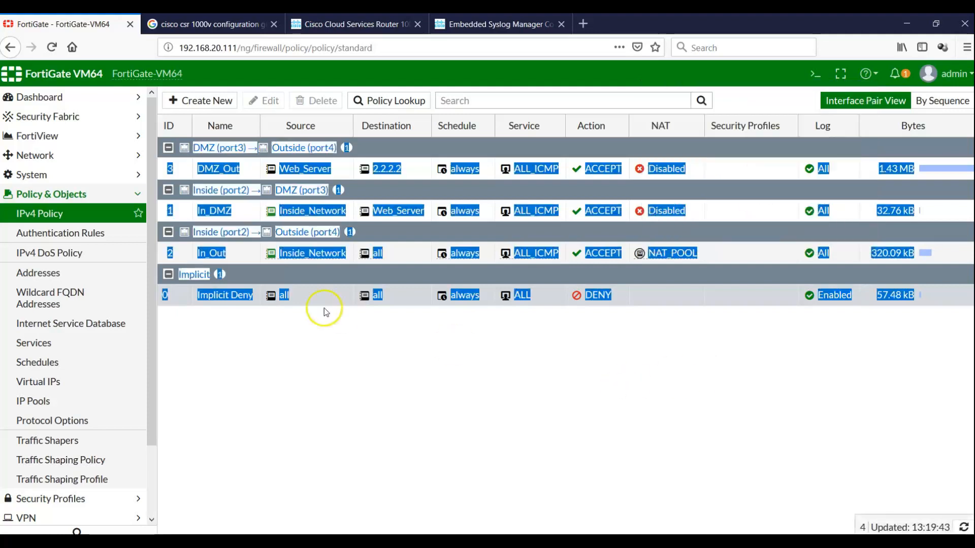
left_click(238, 253)
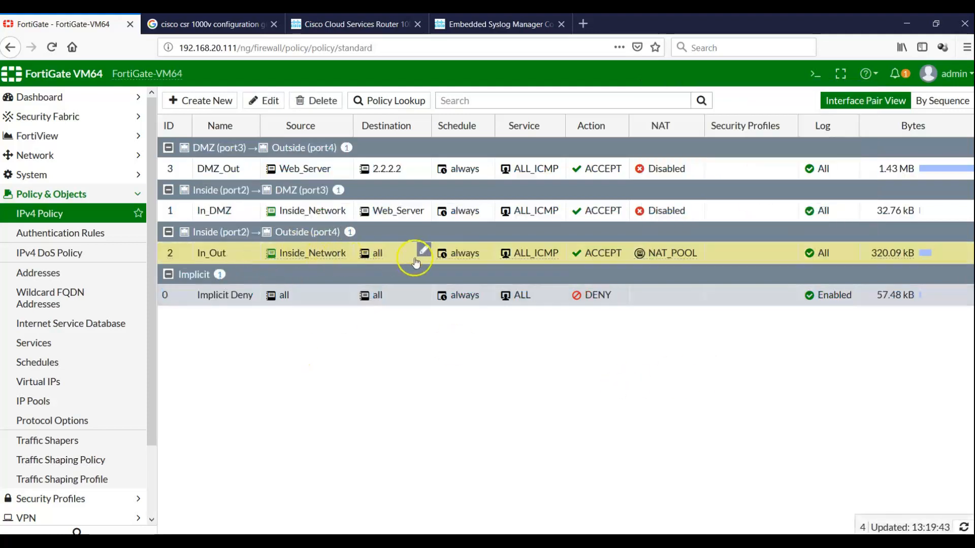
Step: Edit the NAT_POOL IP pool so its internal IP range starts at 10.10.10.199, and save it
left_click(47, 403)
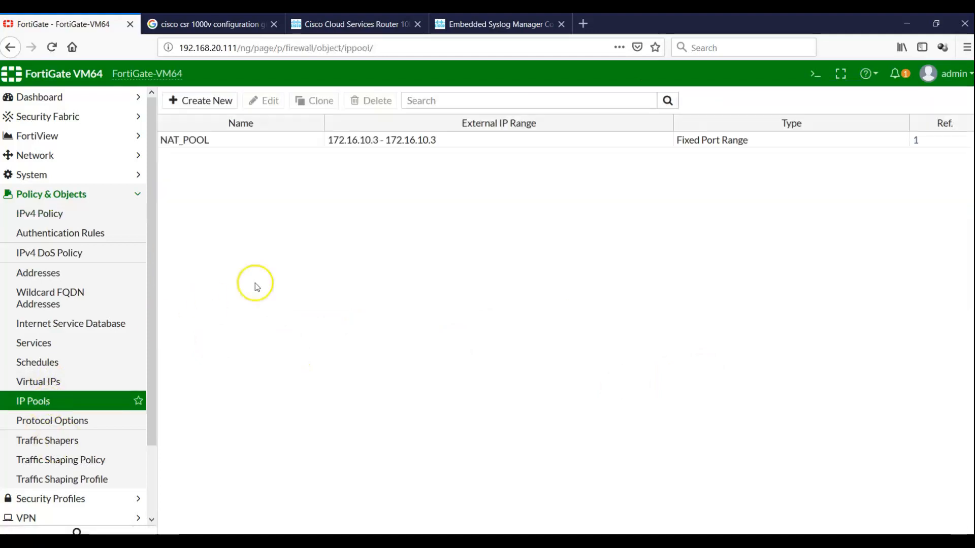
left_click(232, 141)
double_click(232, 141)
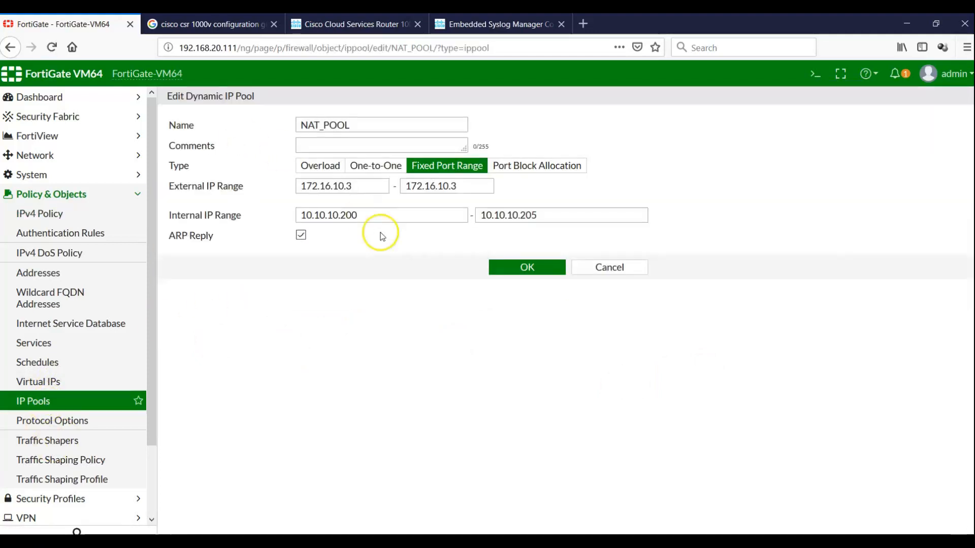
left_click(363, 218)
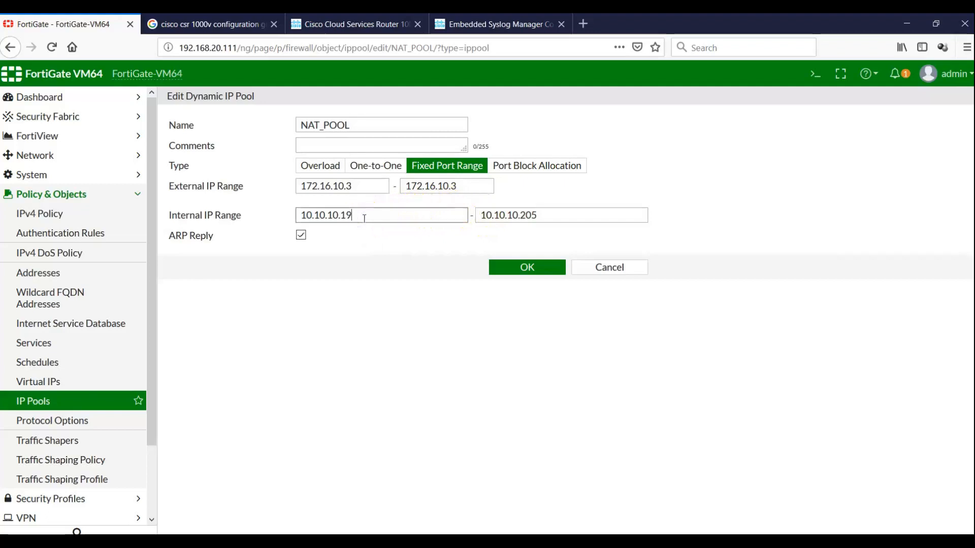
left_click(519, 268)
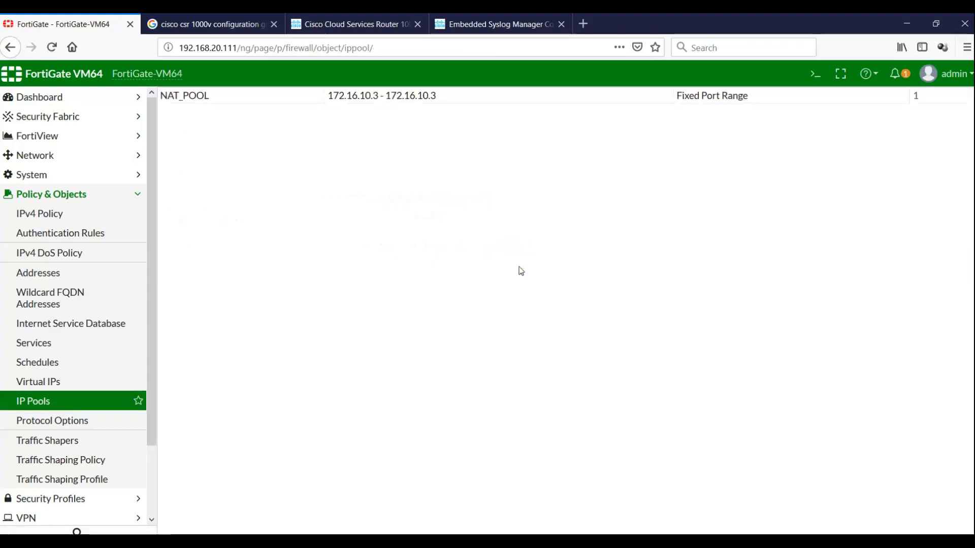
Step: Check the Win10 machine's ongoing ping and examine its source NAT address in FortiView's All Sessions
left_click(629, 540)
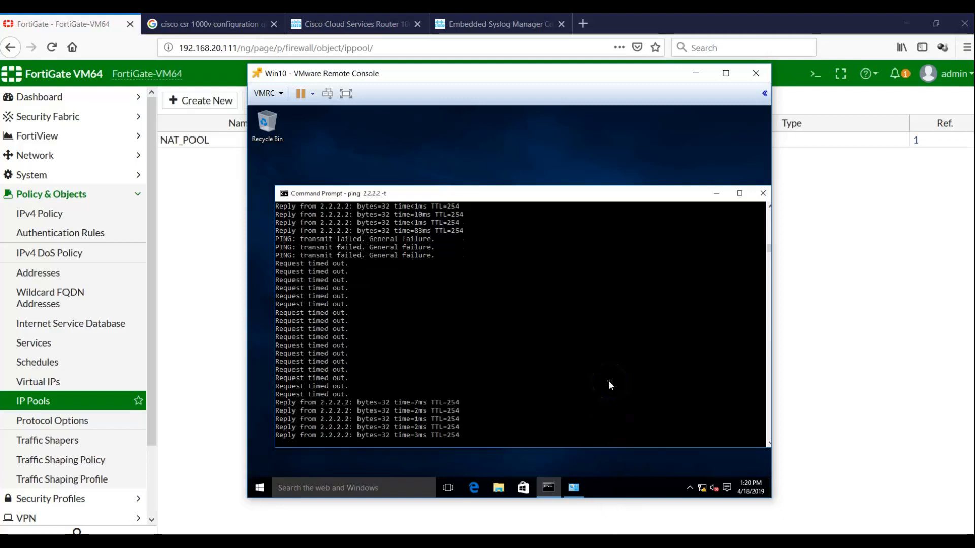
left_click(207, 304)
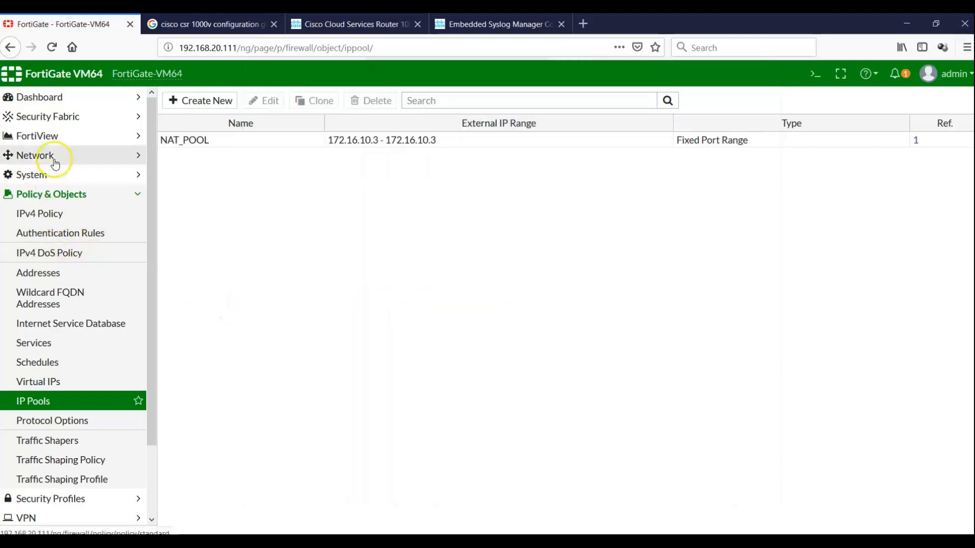
left_click(44, 135)
left_click(57, 157)
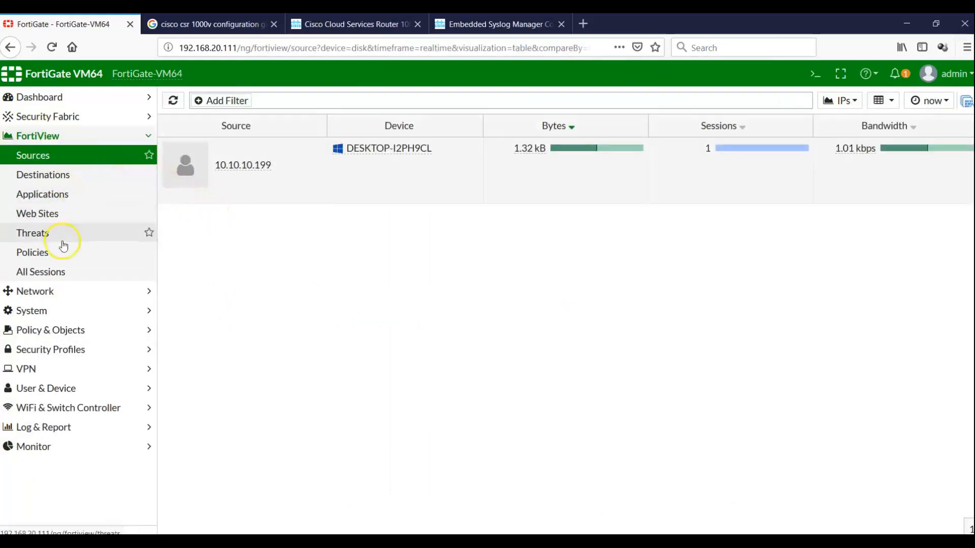
left_click(62, 273)
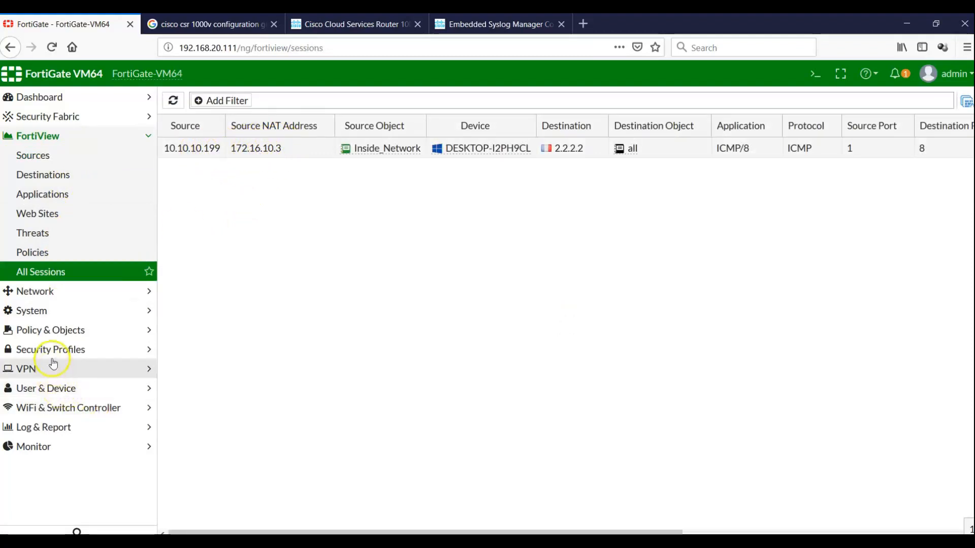
Step: Change the NAT_POOL IP pool's type to Overload, save it and check the Win10 machine's ongoing ping
left_click(48, 330)
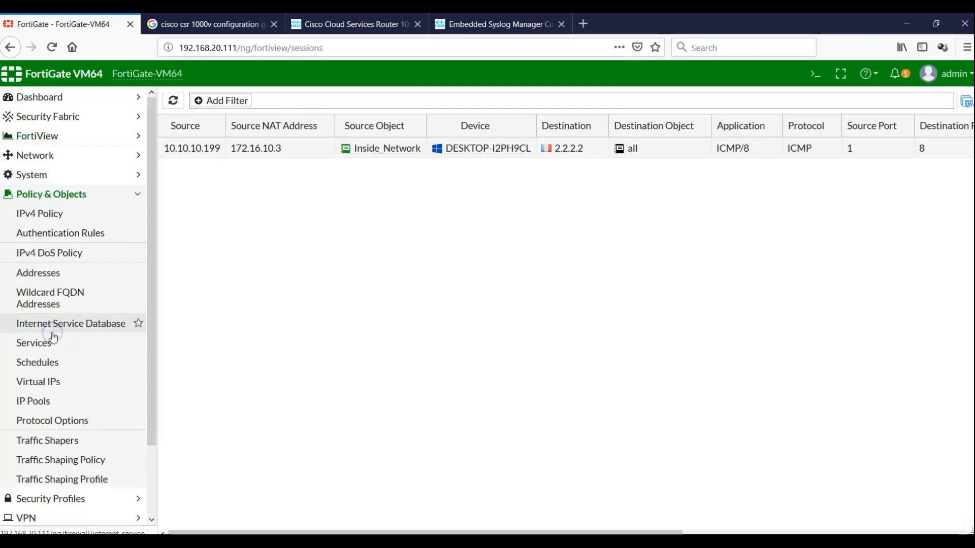
left_click(49, 402)
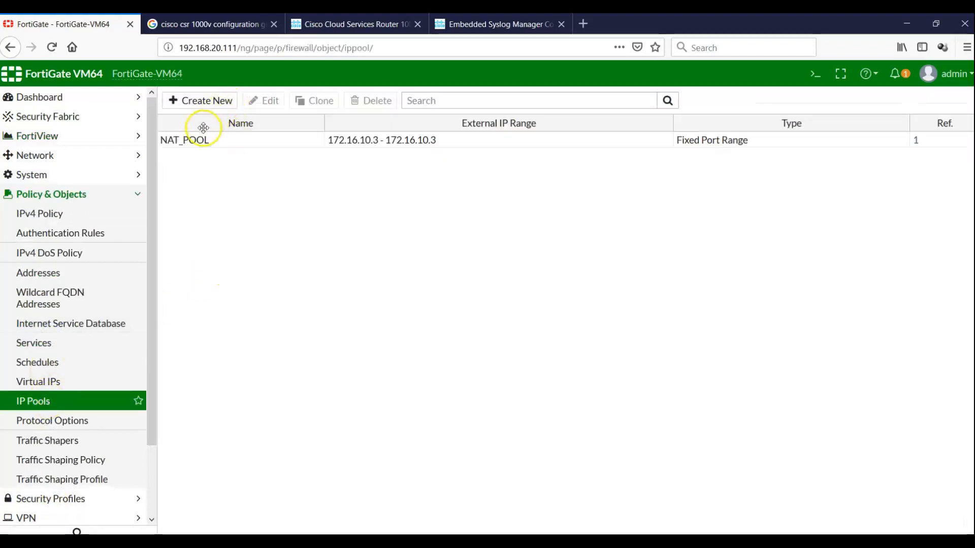
double_click(200, 144)
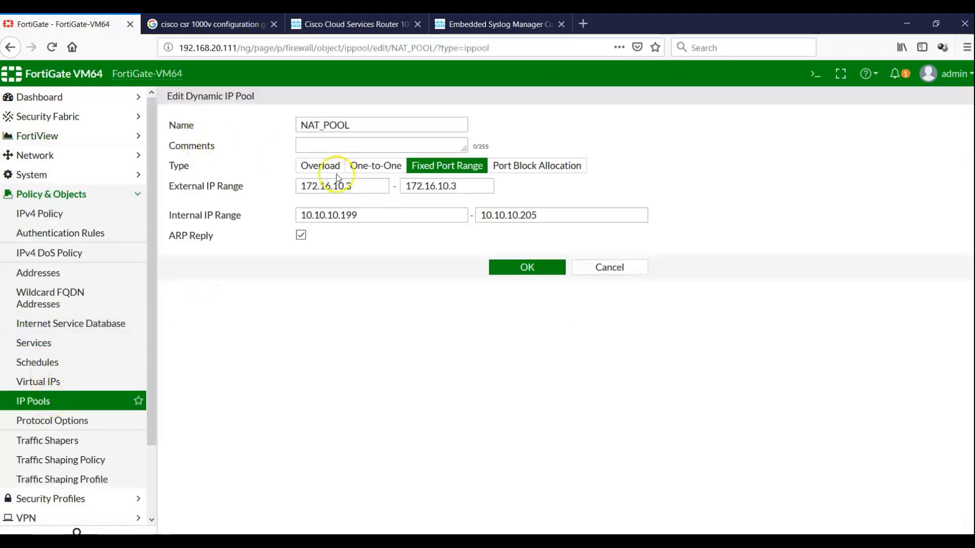
left_click(326, 172)
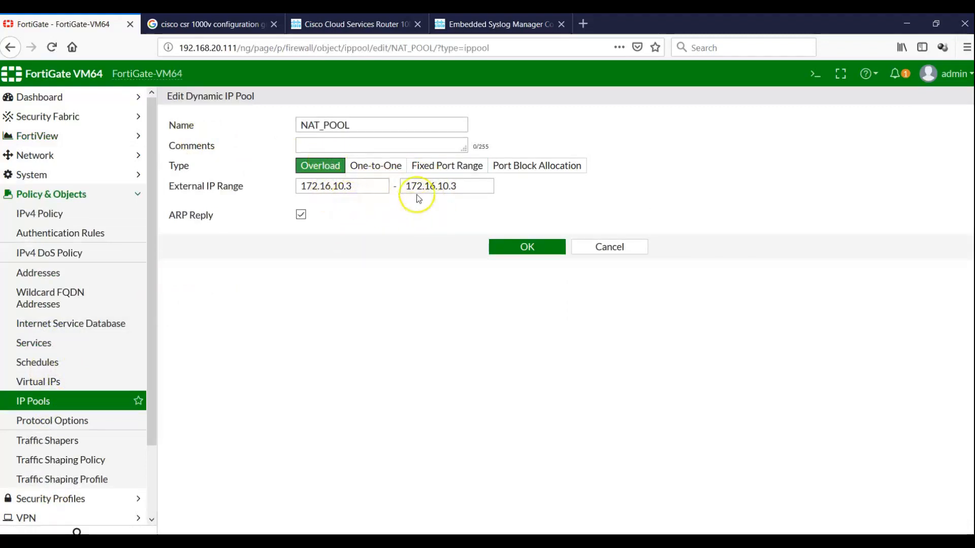
left_click(518, 248)
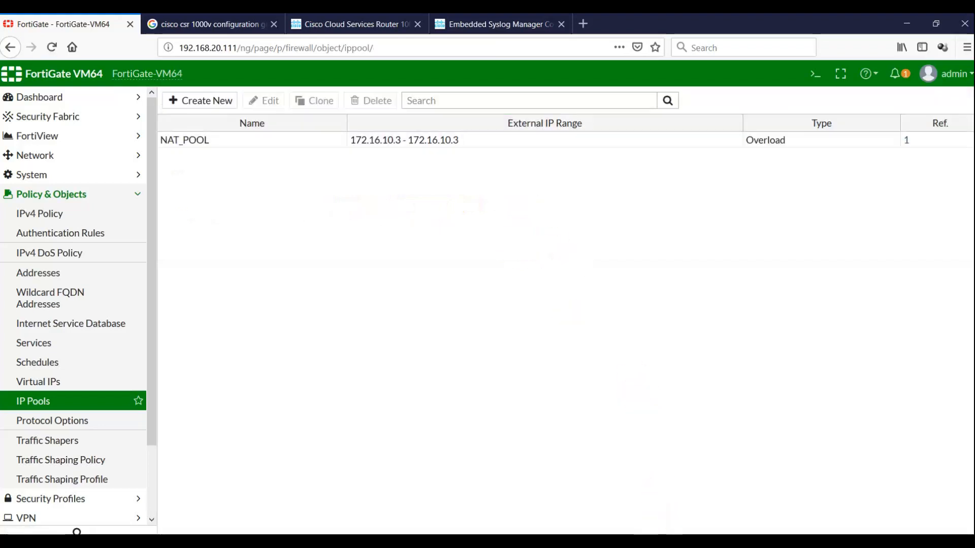
key("alt+Tab")
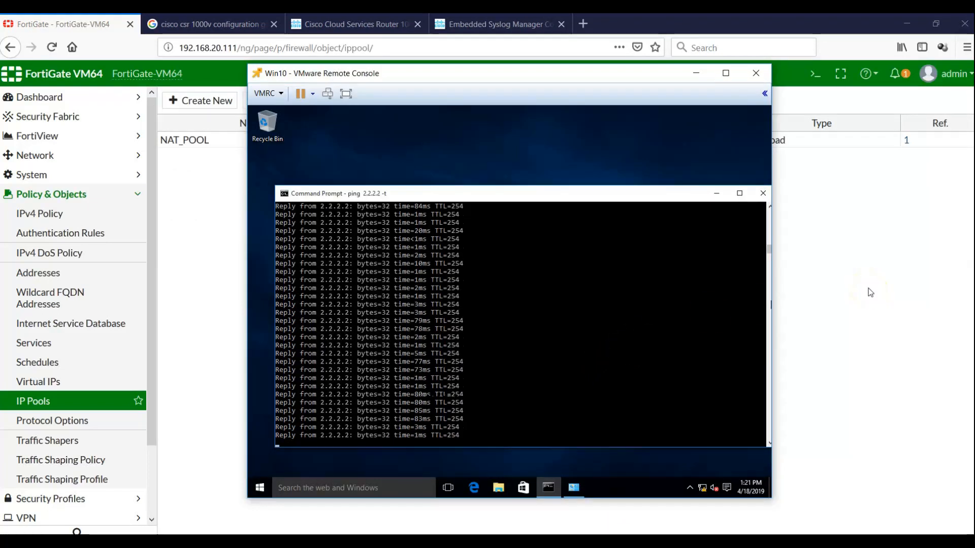
left_click(870, 292)
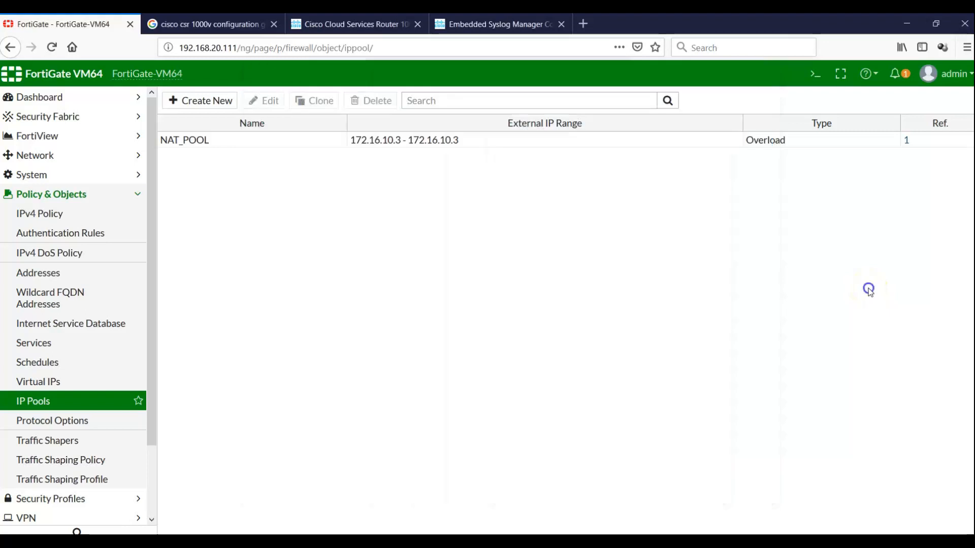
Step: Preview the Port Block Allocation settings for NAT_POOL, then leave without saving for the IPv4 policy list
double_click(212, 143)
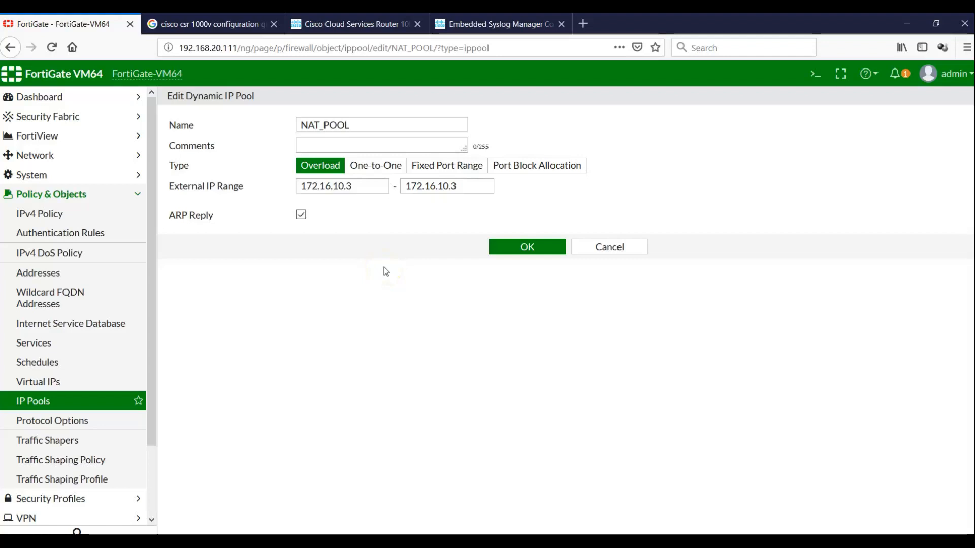
left_click(510, 167)
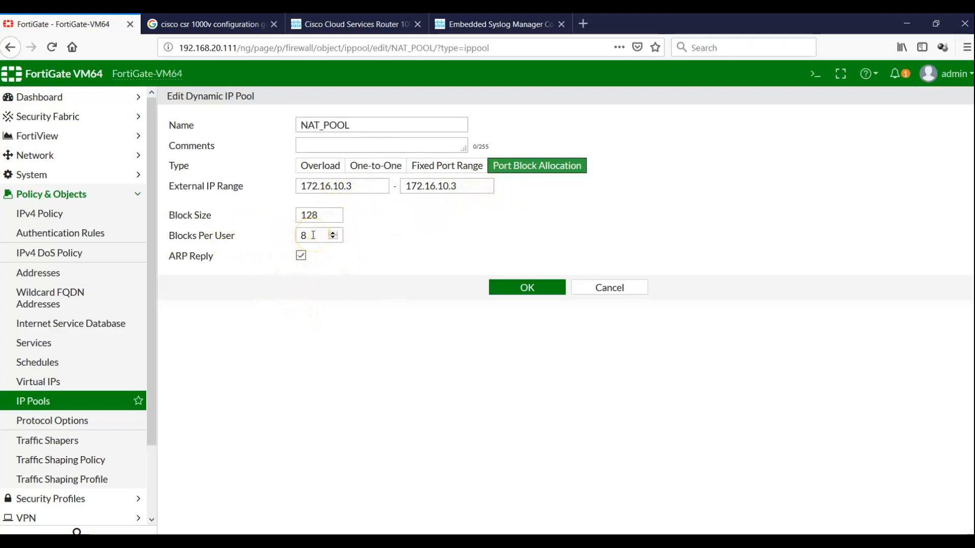
left_click(331, 287)
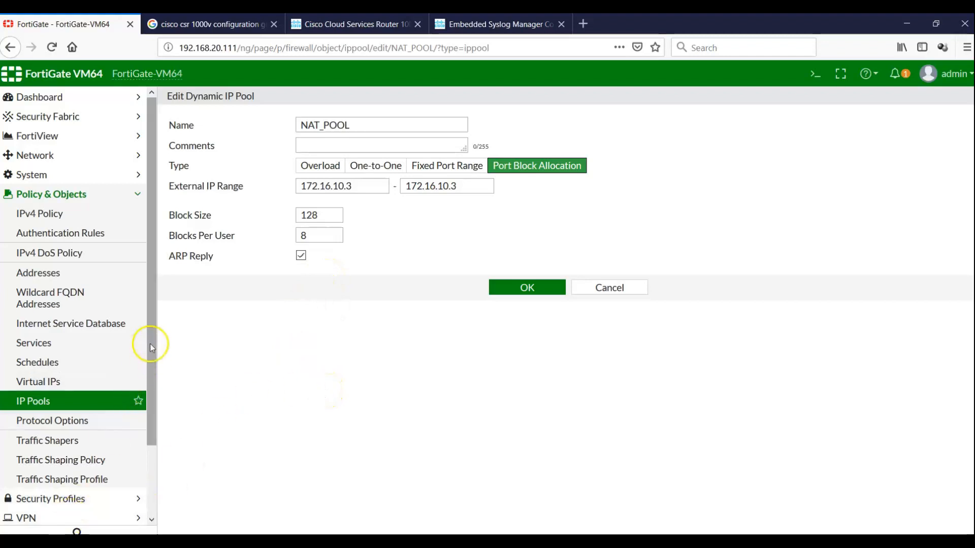
left_click(43, 215)
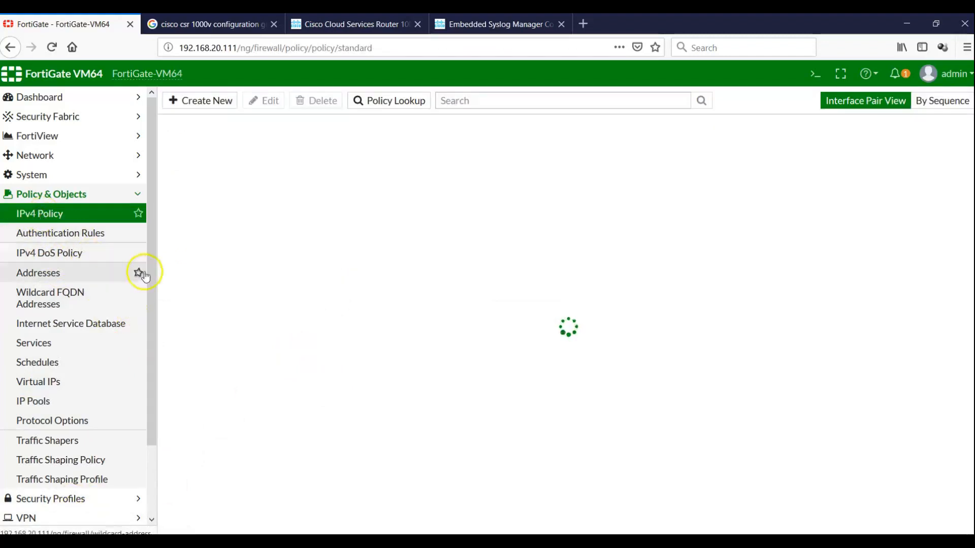
Step: Start a new virtual IP and name it Web_Server
left_click_drag(152, 269, 149, 309)
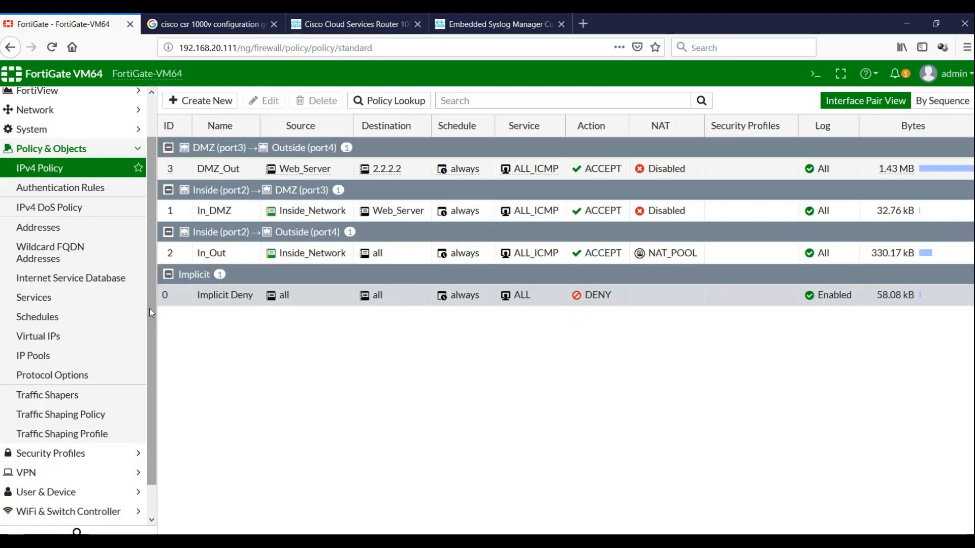
left_click(49, 337)
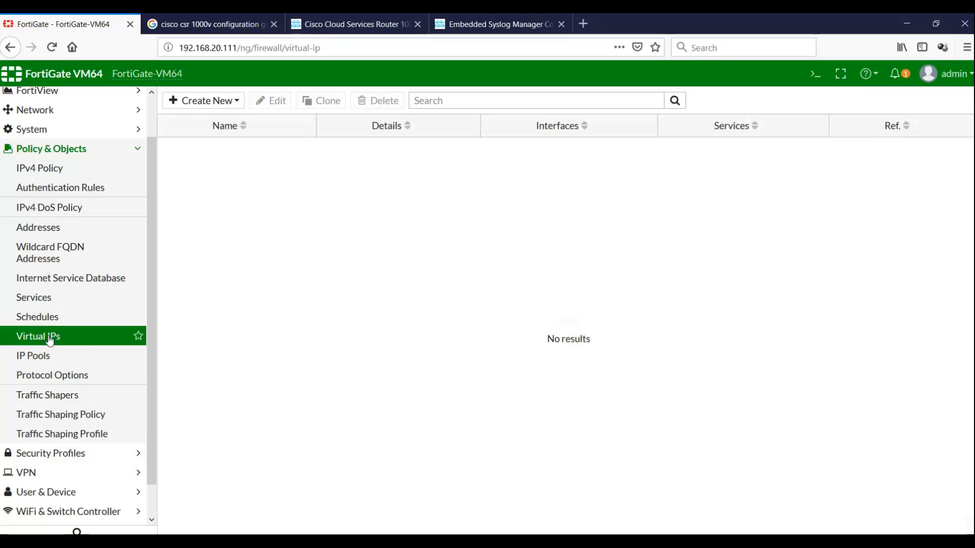
left_click(217, 104)
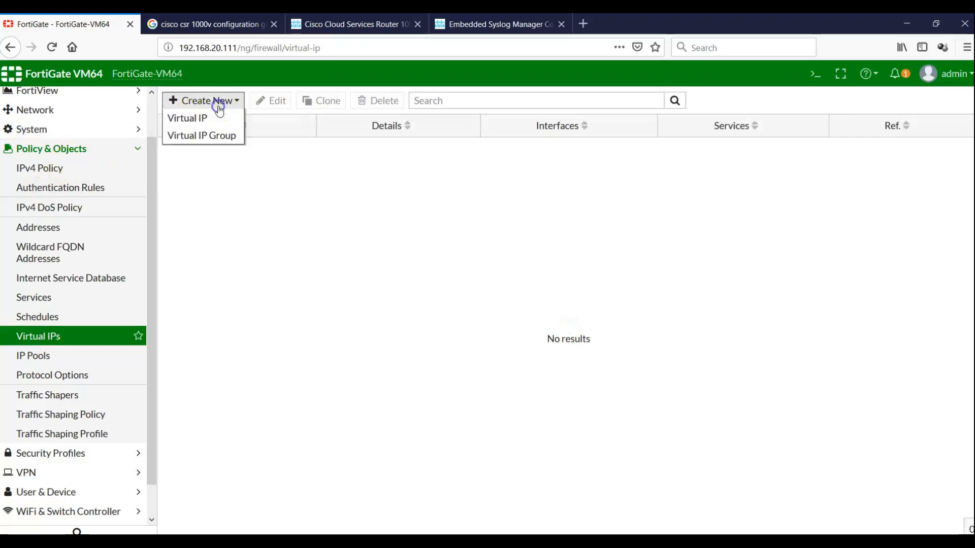
left_click(201, 119)
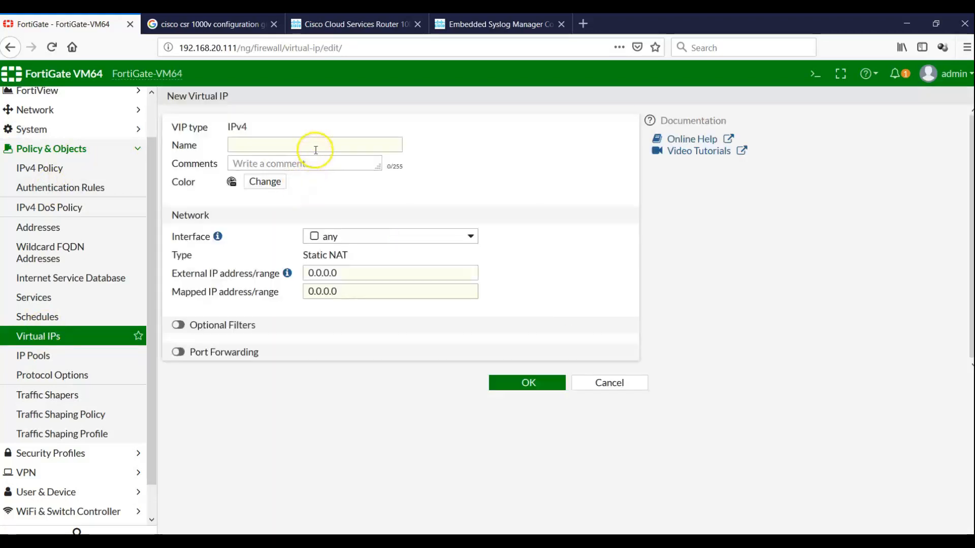
left_click(315, 148)
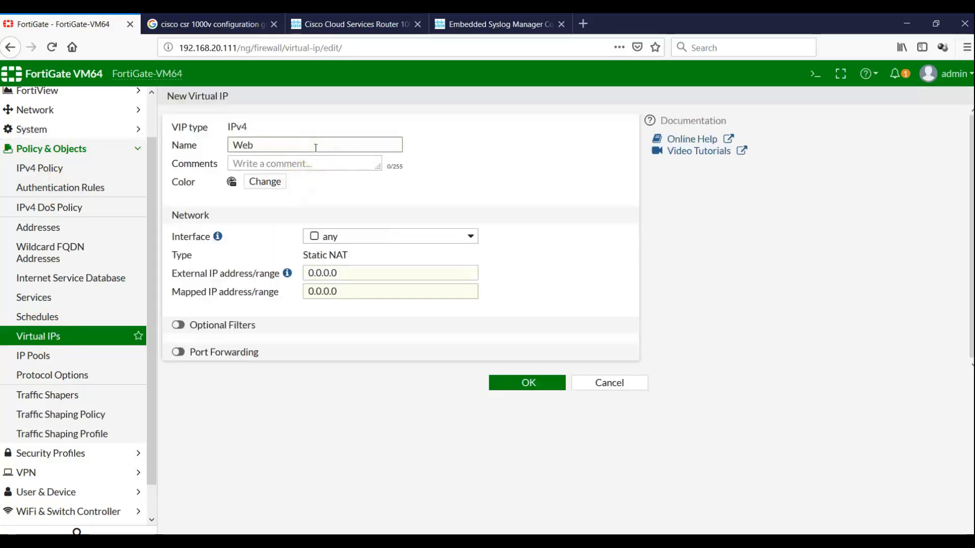
type("Web_SEr")
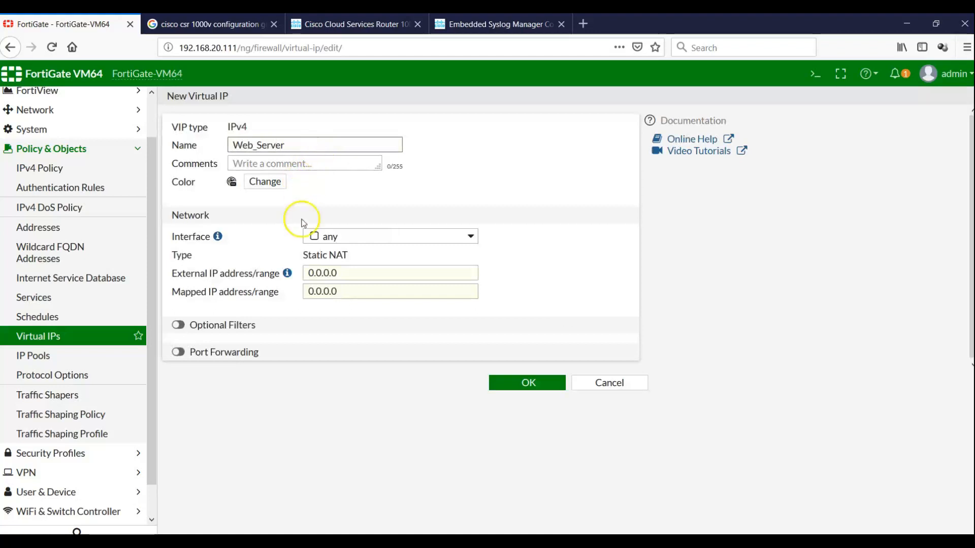
left_click(262, 182)
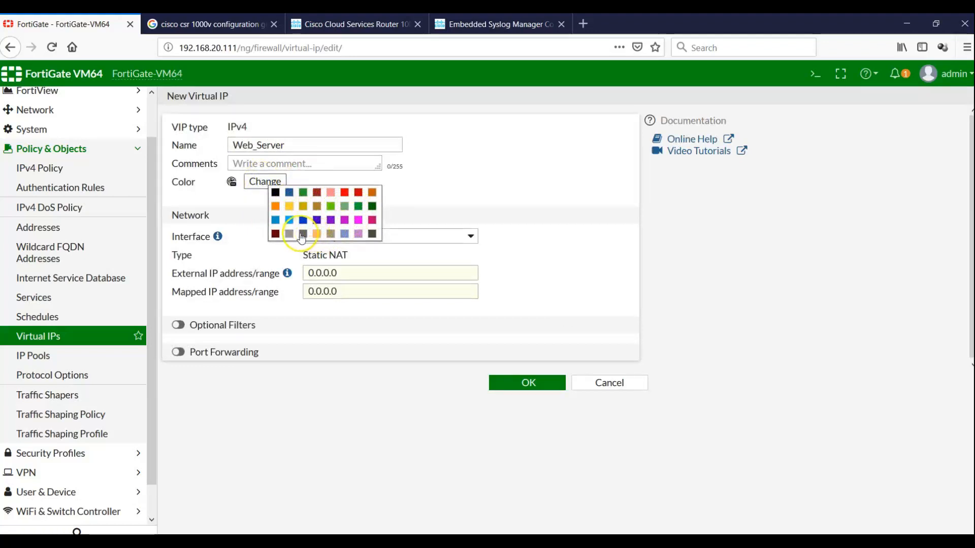
left_click(316, 234)
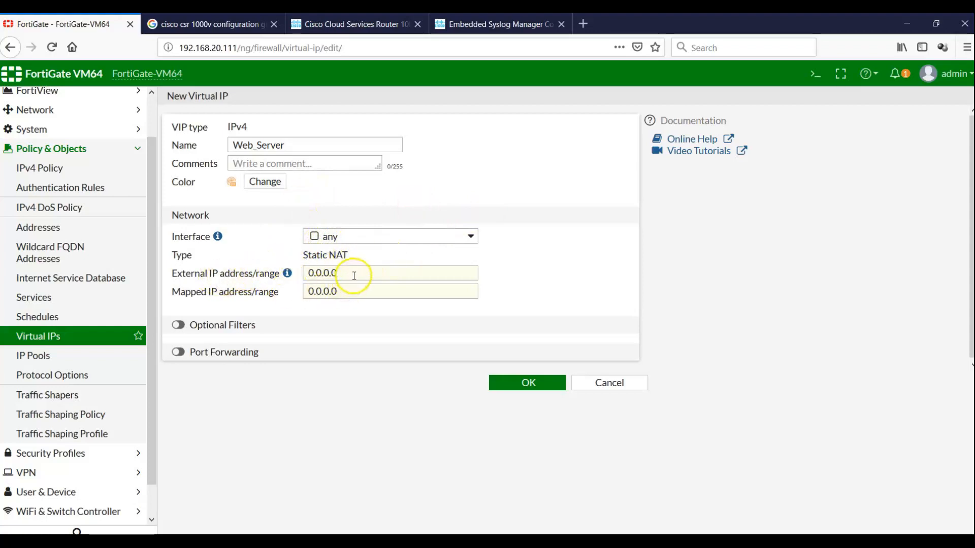
left_click_drag(349, 274, 295, 271)
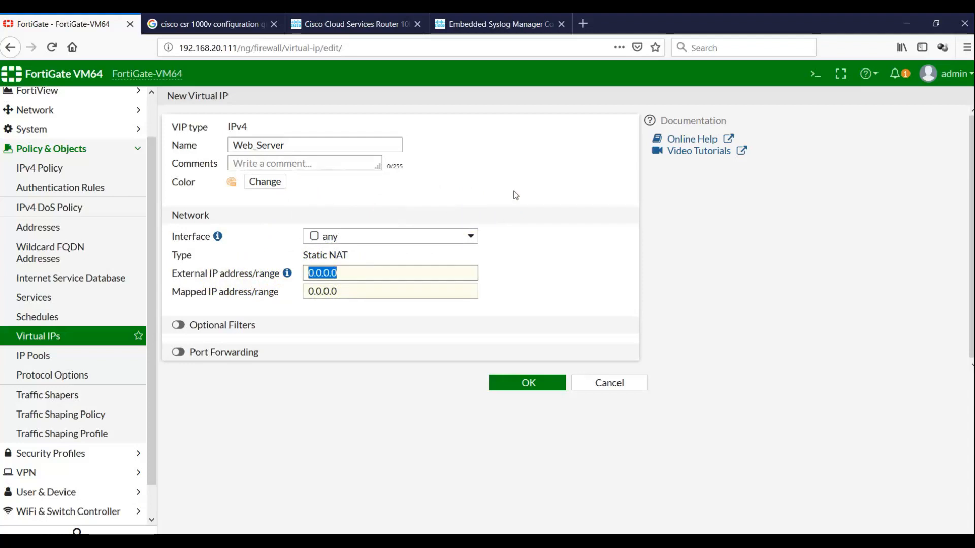
left_click(618, 382)
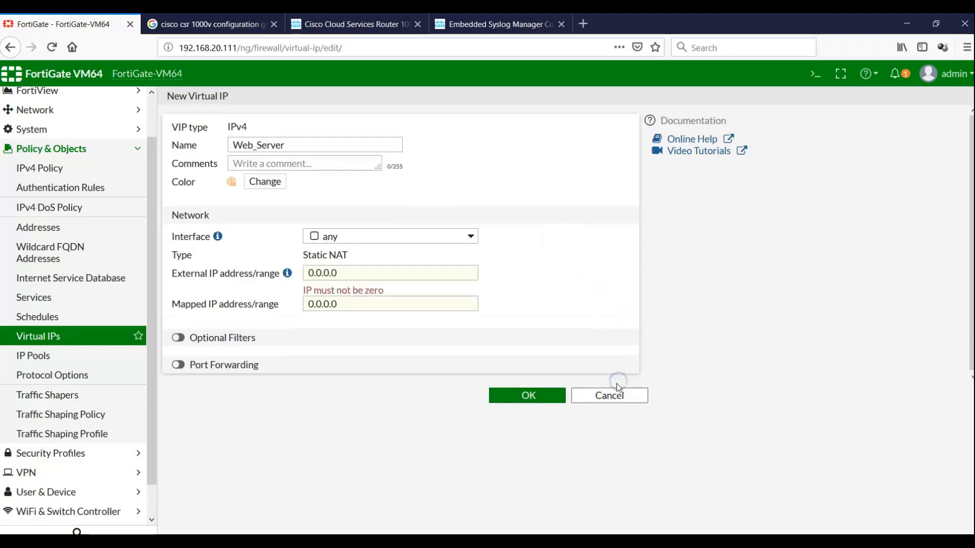
left_click(610, 394)
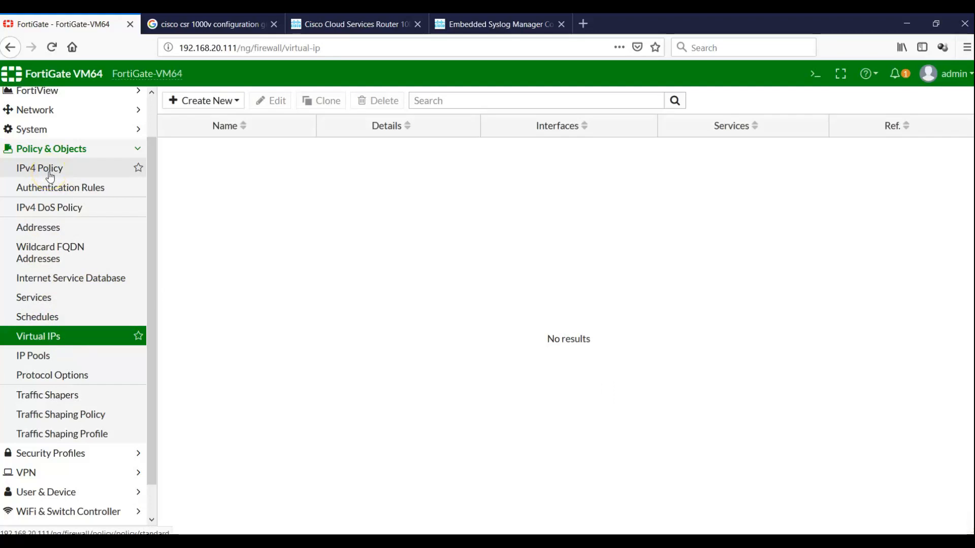
Step: Change the NAT_POOL IP pool's external IP range to 7.7.7.7 - 7.7.7.7 and save it
left_click(49, 359)
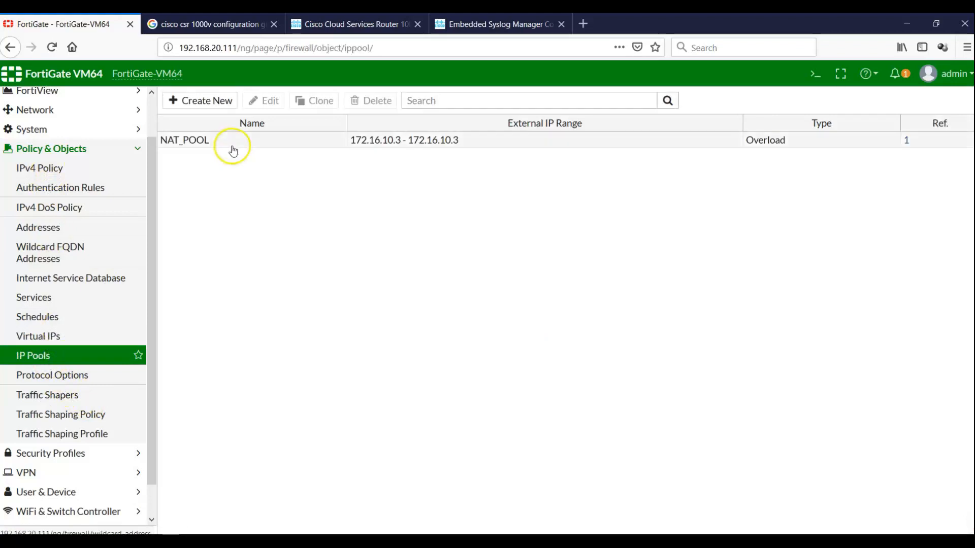
double_click(240, 138)
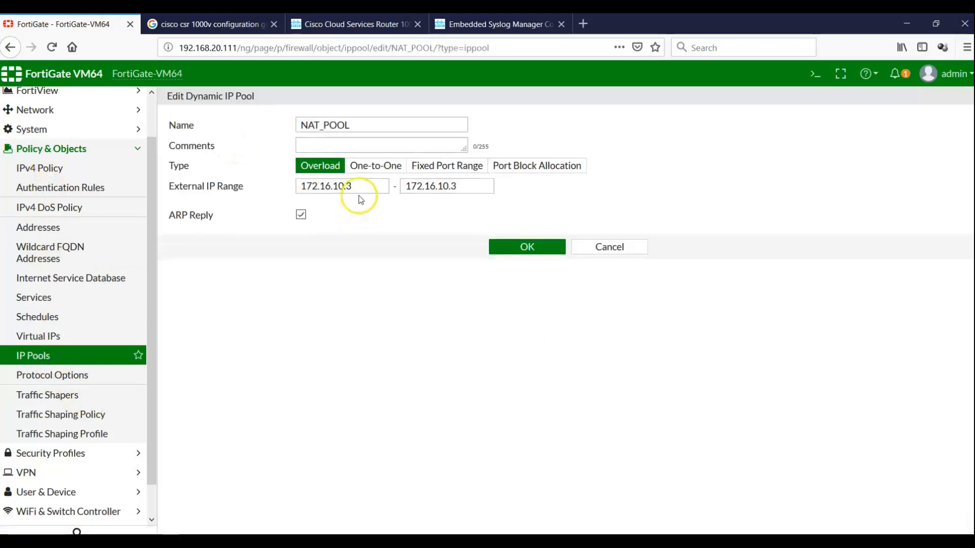
left_click_drag(363, 186, 207, 193)
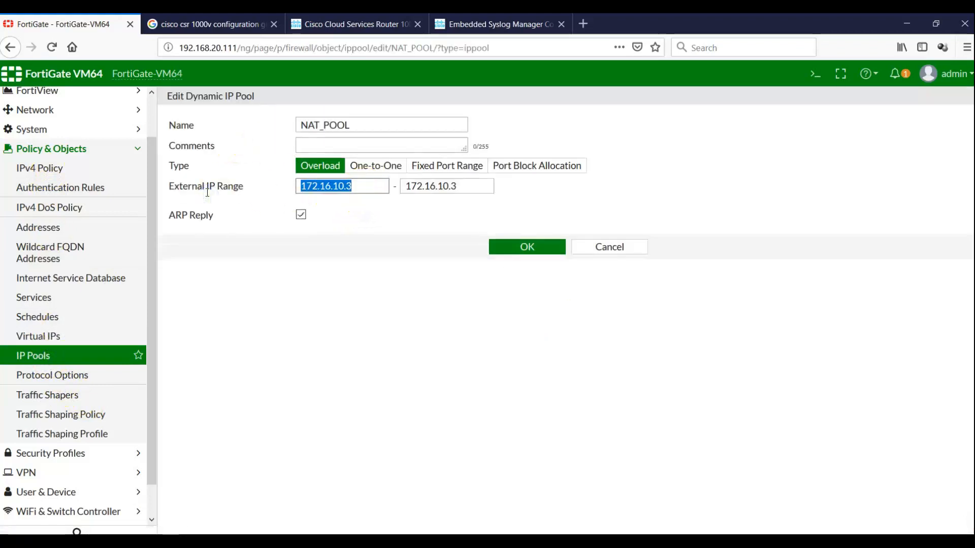
type("7.7.7.7")
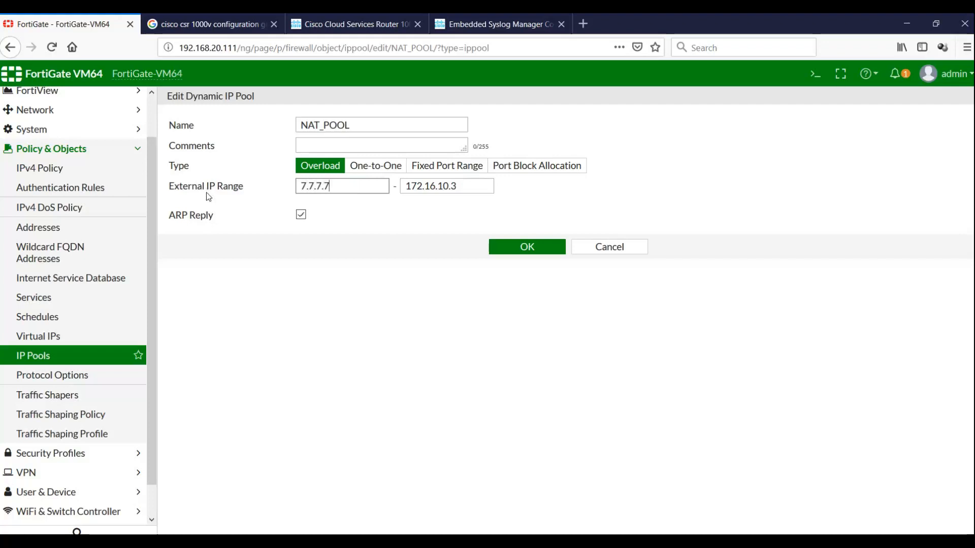
left_click_drag(487, 184, 378, 182)
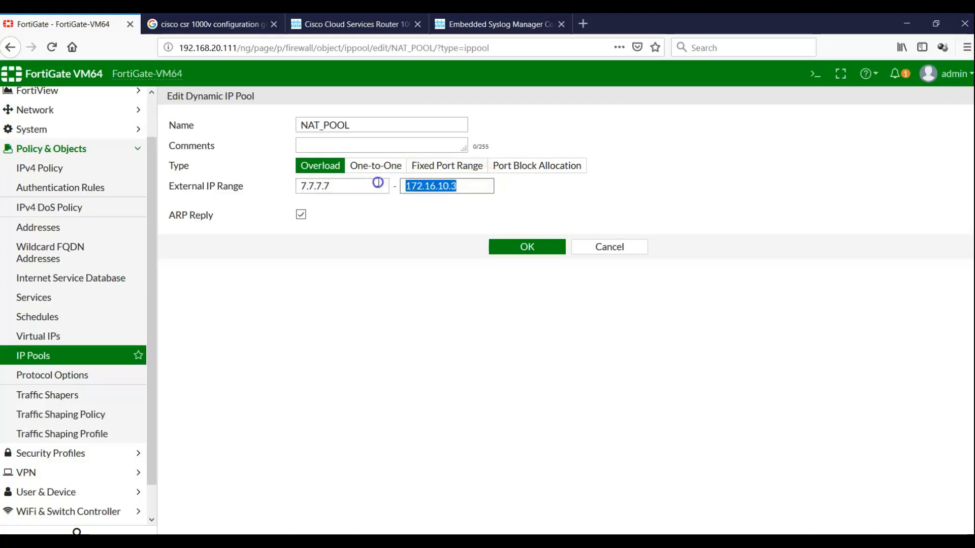
type("7.7.7.7")
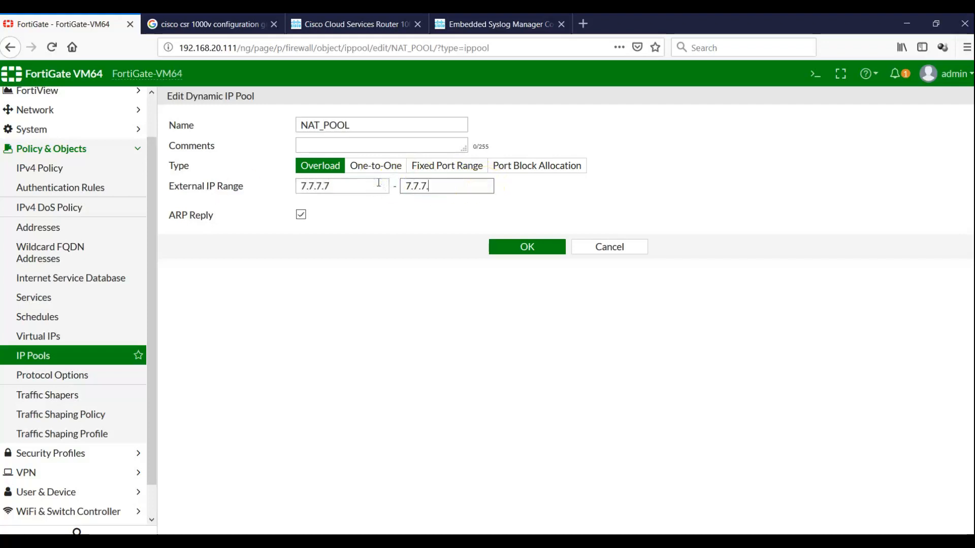
left_click(528, 248)
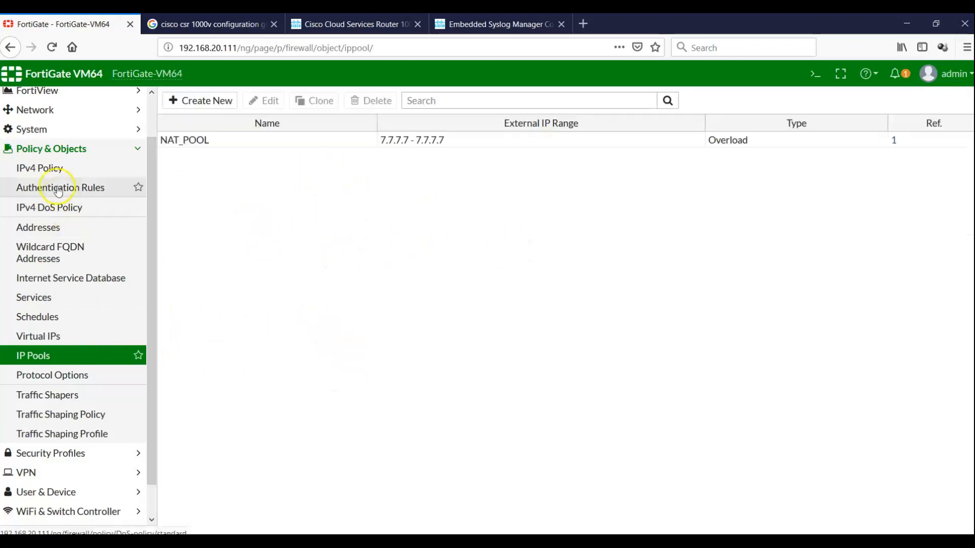
Step: Review the In_Out policy's dynamic IP pool setting alongside the network diagram, then save the policy
left_click(50, 170)
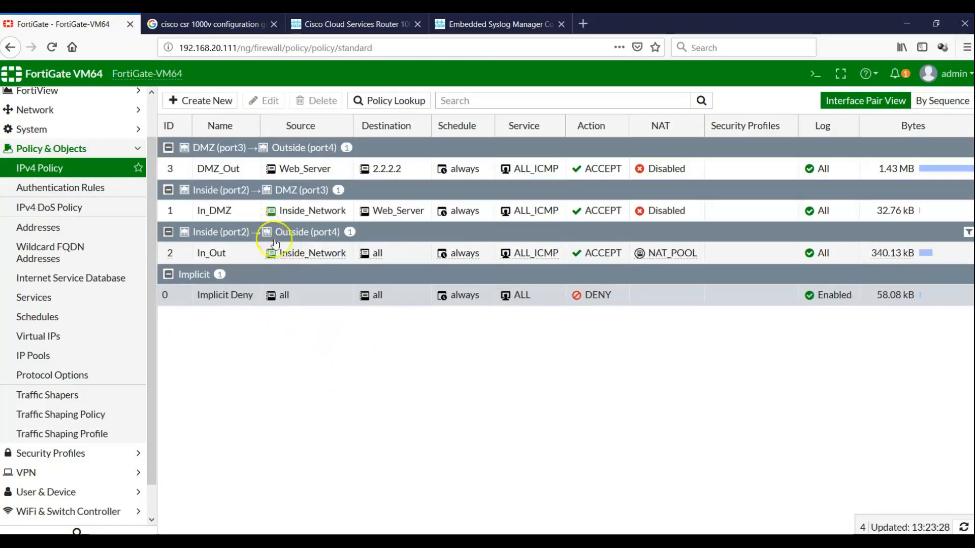
left_click(299, 257)
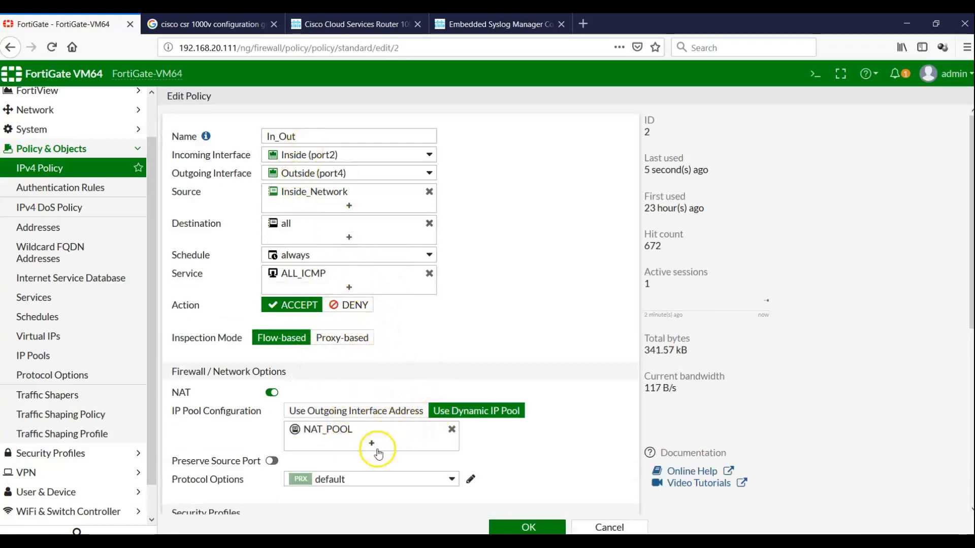
left_click(645, 541)
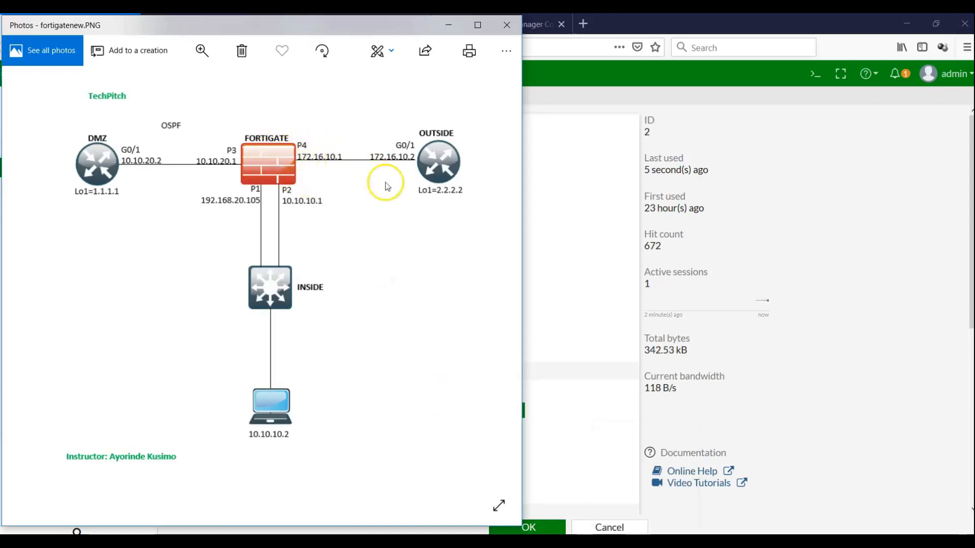
left_click(881, 243)
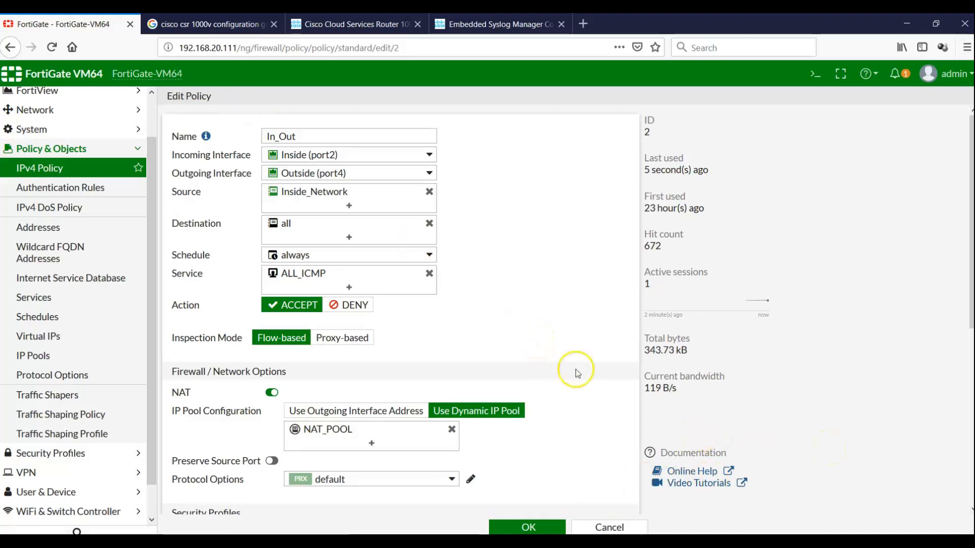
key("alt+Tab")
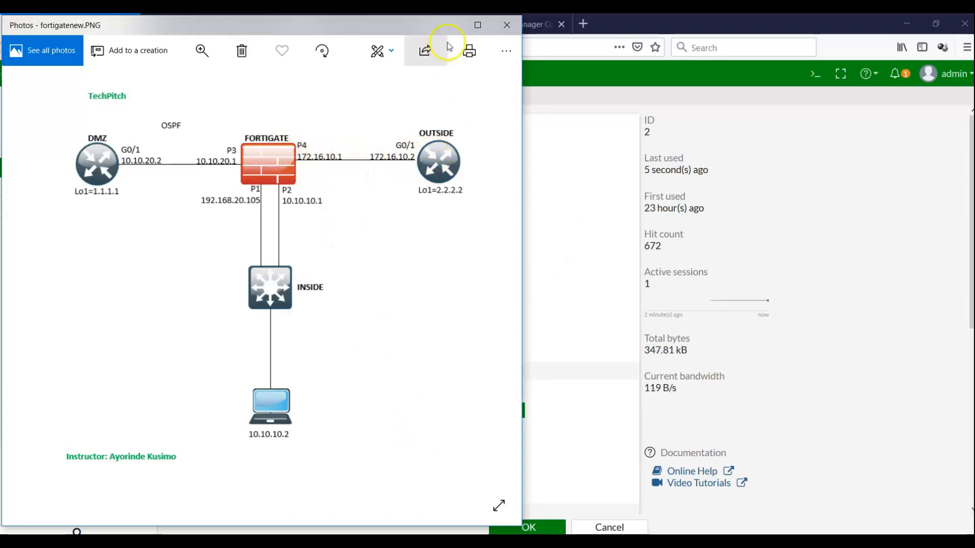
left_click(448, 26)
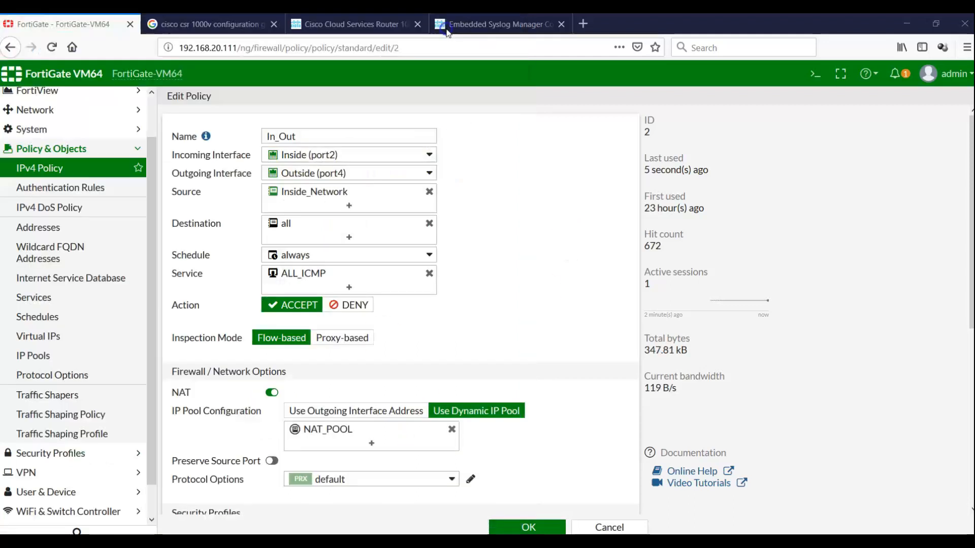
left_click(517, 527)
Step: Check the Win10 machine's ongoing ping, then examine its source NAT address in FortiView's All Sessions and compare it with the network diagram
left_click(617, 543)
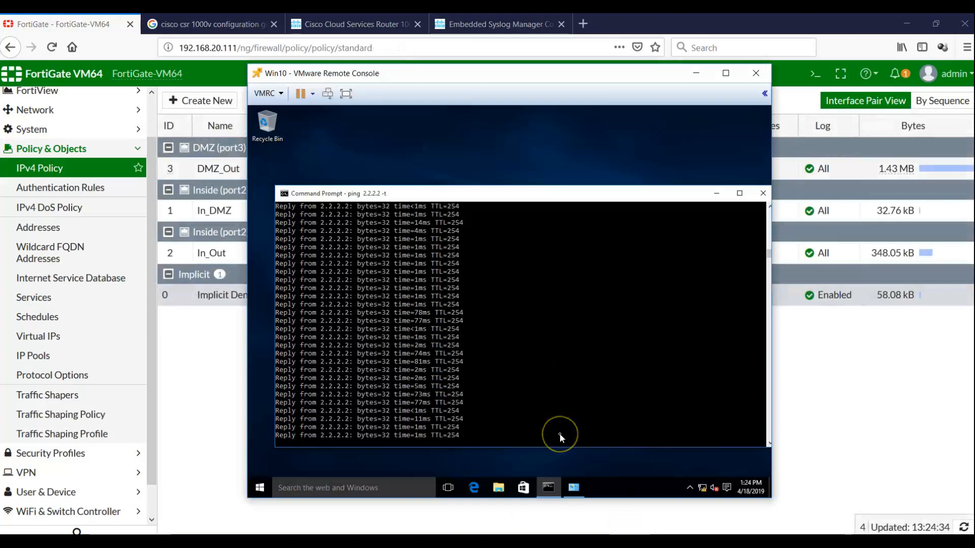
double_click(203, 379)
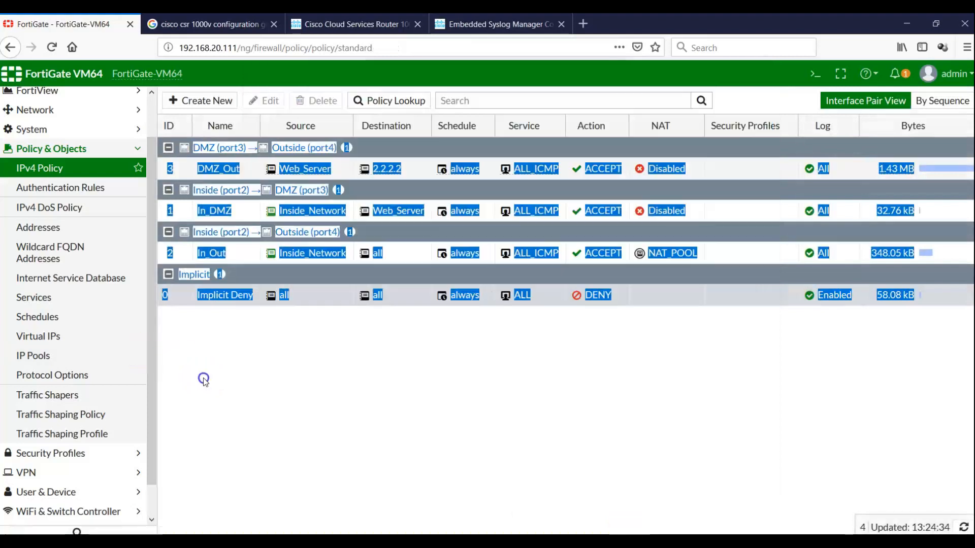
left_click(36, 91)
left_click(48, 273)
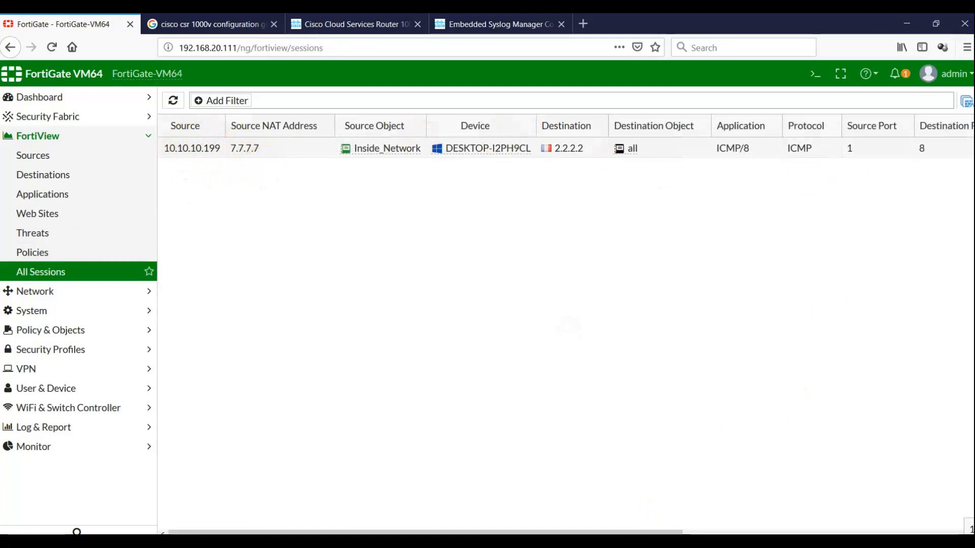
left_click(648, 541)
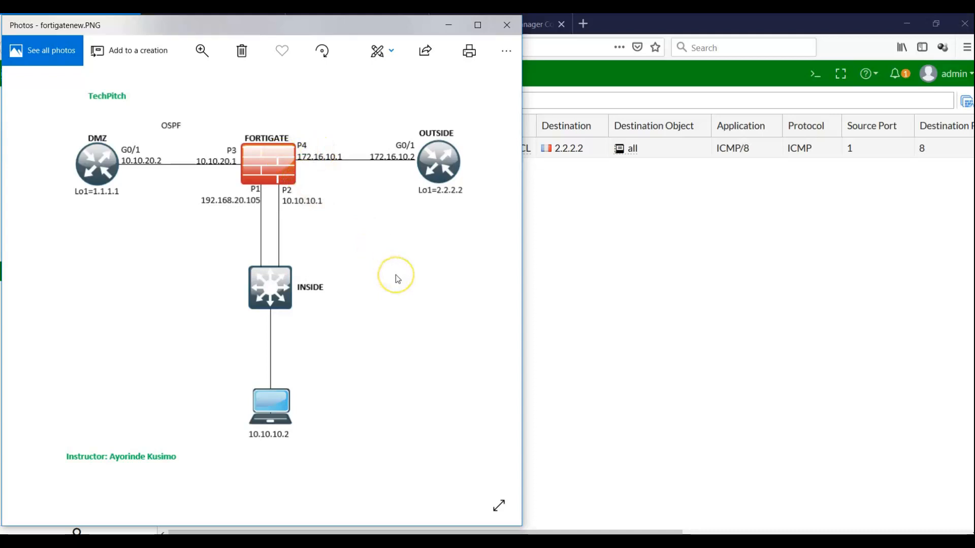
left_click(636, 323)
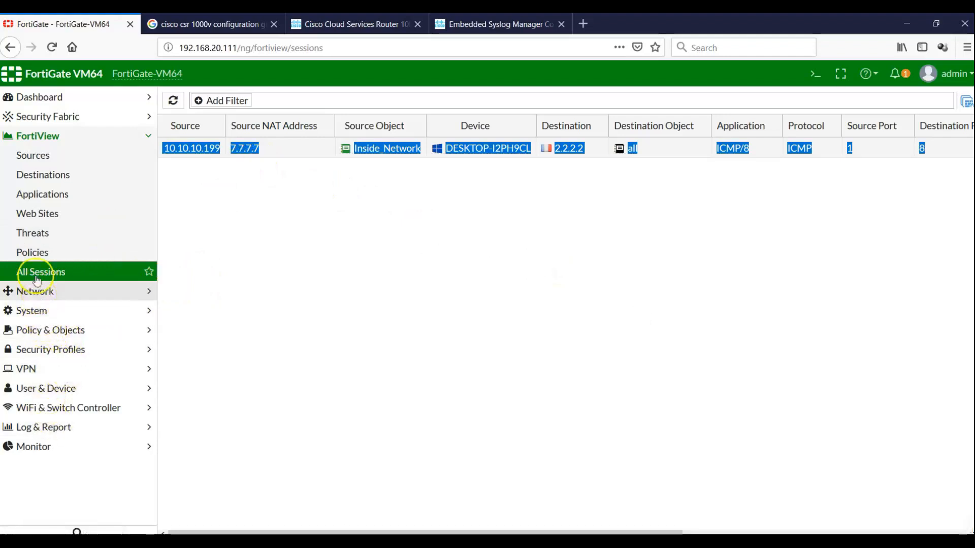
Step: Start a new virtual IP named WebServer and set its external IP address to 172.16.10.4
left_click(48, 329)
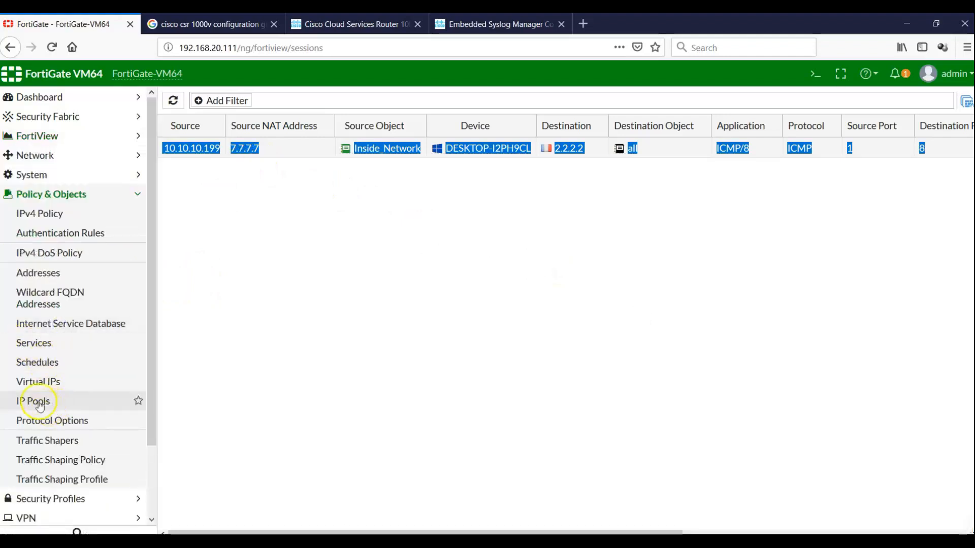
left_click(39, 384)
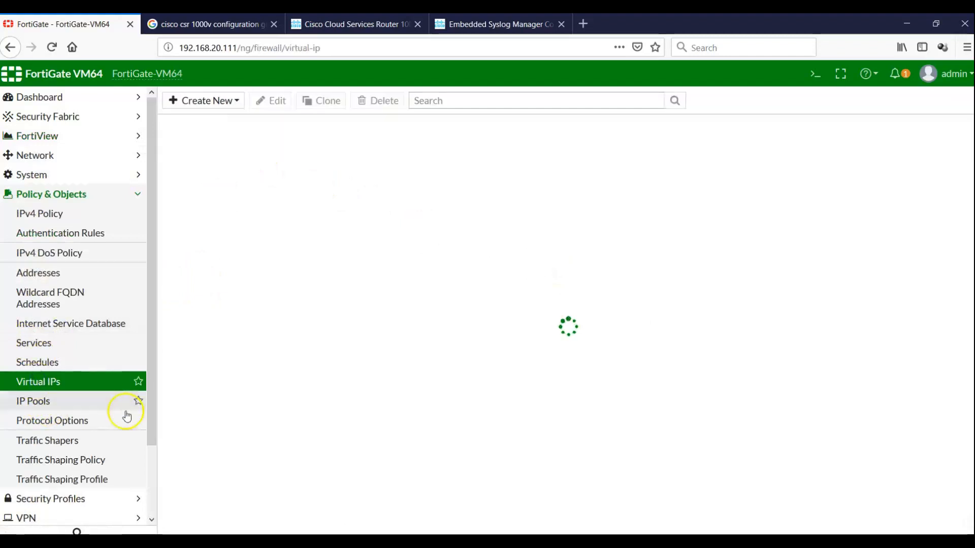
left_click(229, 105)
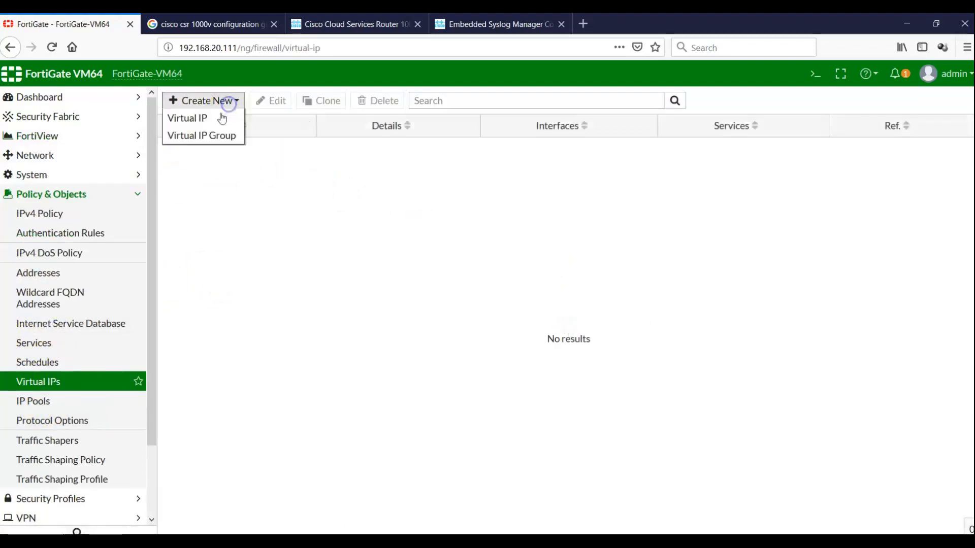
left_click(193, 119)
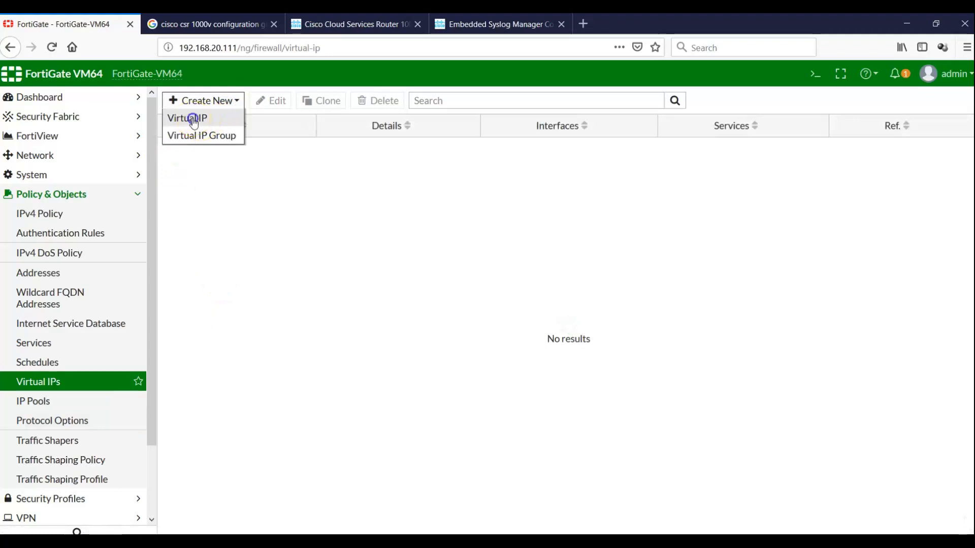
left_click(251, 145)
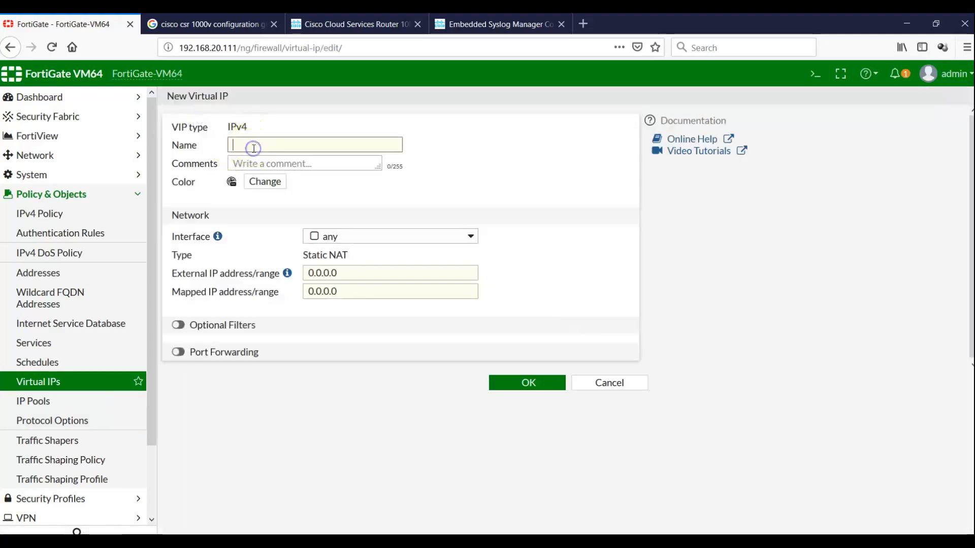
type("WEbServer")
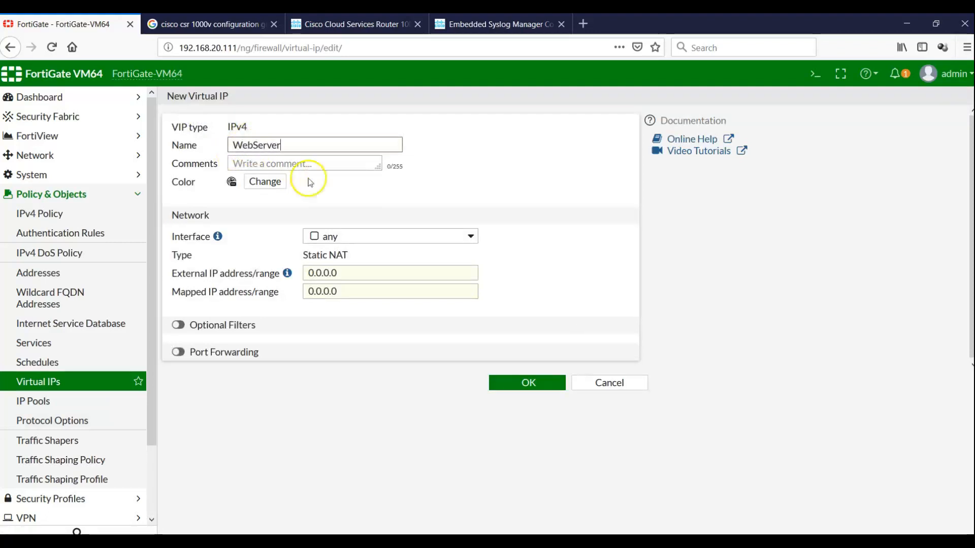
left_click_drag(355, 273, 236, 273)
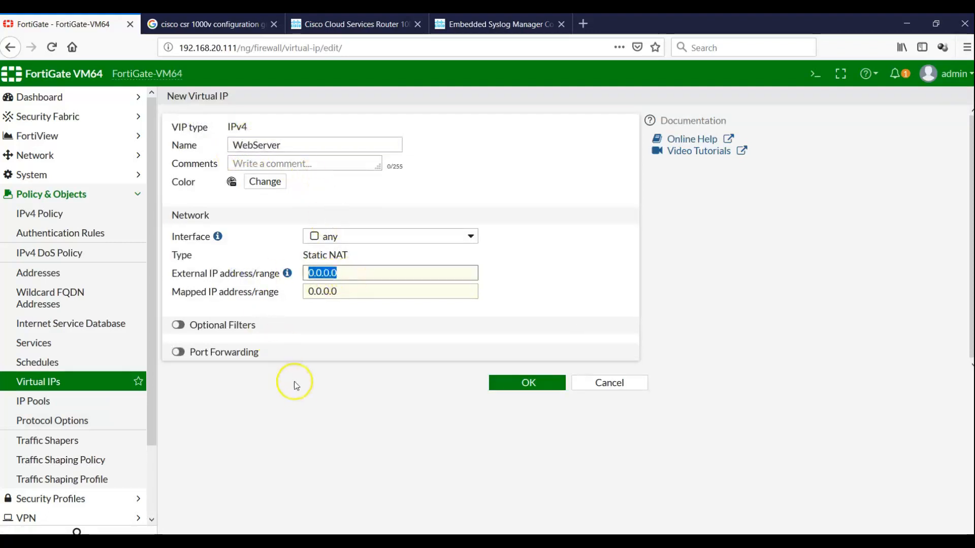
type("172.")
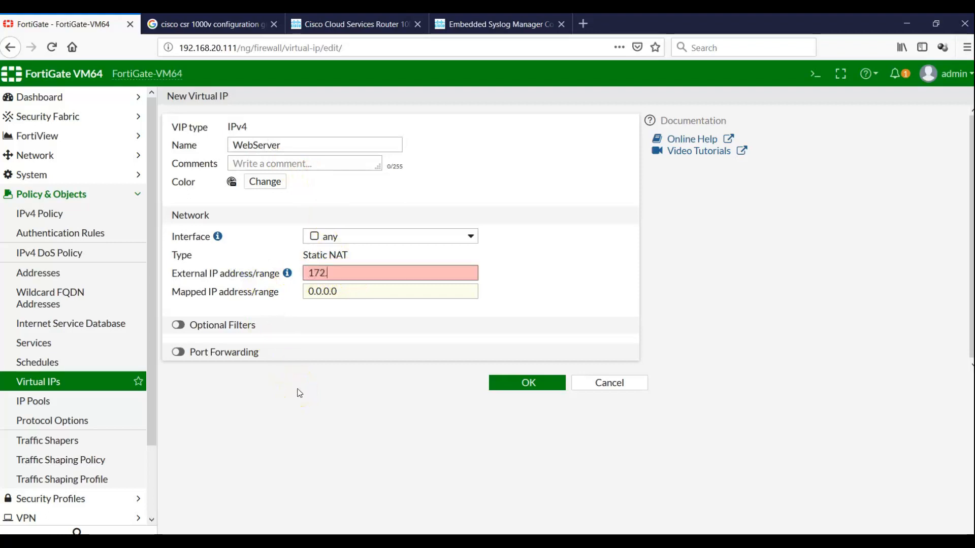
type("16.10.4")
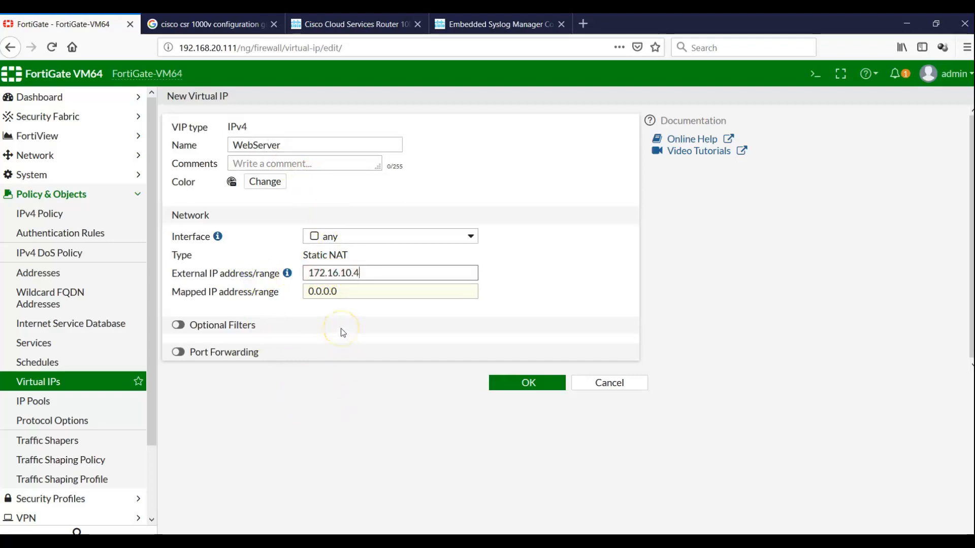
Step: Check the DMZ server's loopback address in the network diagram and set the virtual IP's mapped address to 1.1.1.1
left_click_drag(337, 289, 256, 290)
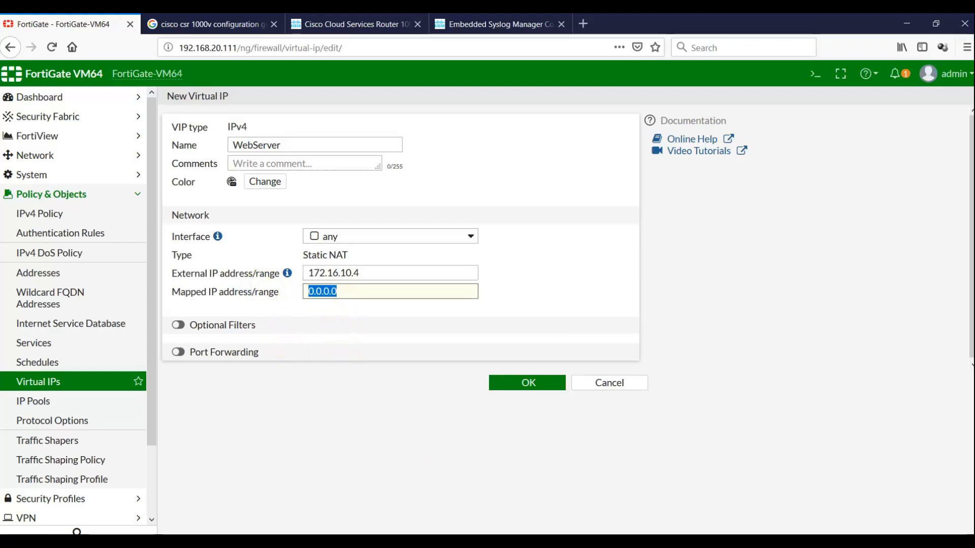
key("alt+Tab")
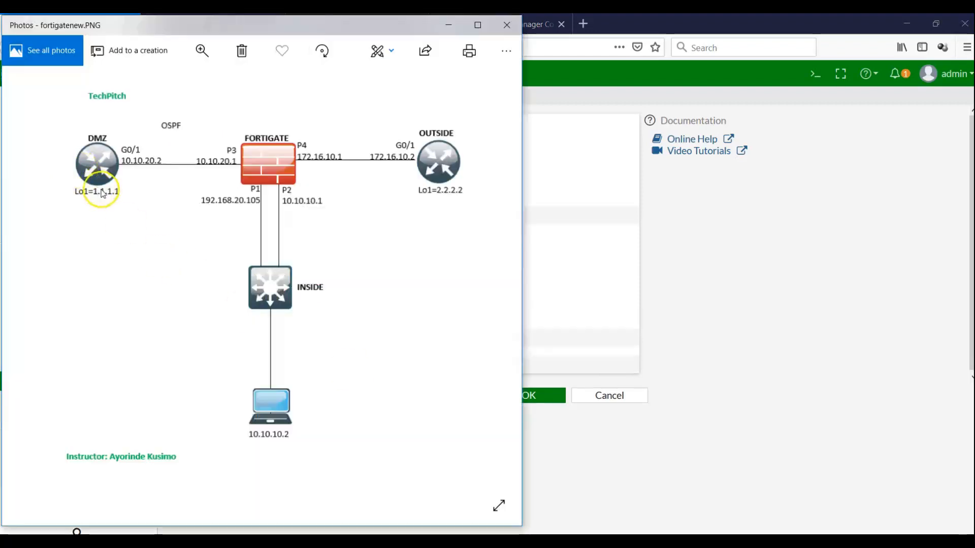
left_click(711, 389)
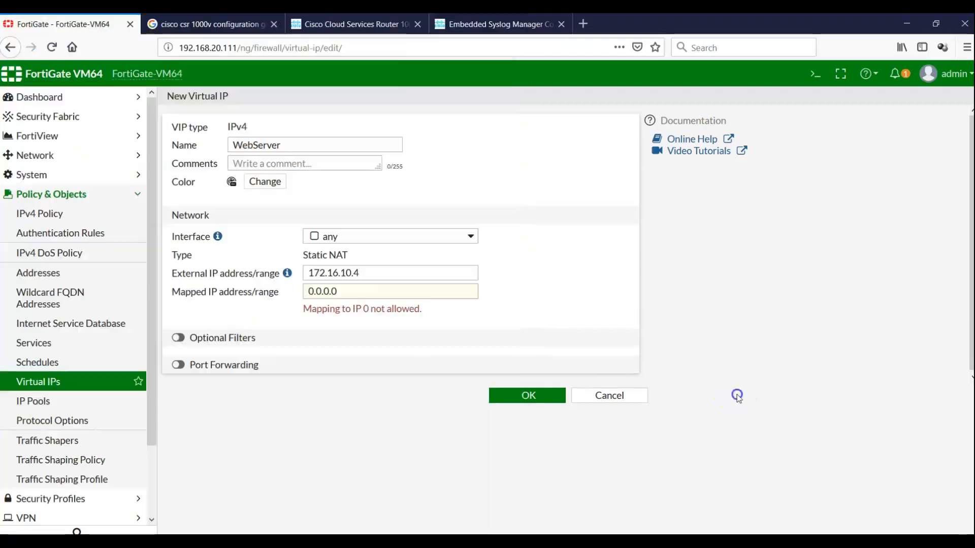
left_click_drag(372, 290, 257, 291)
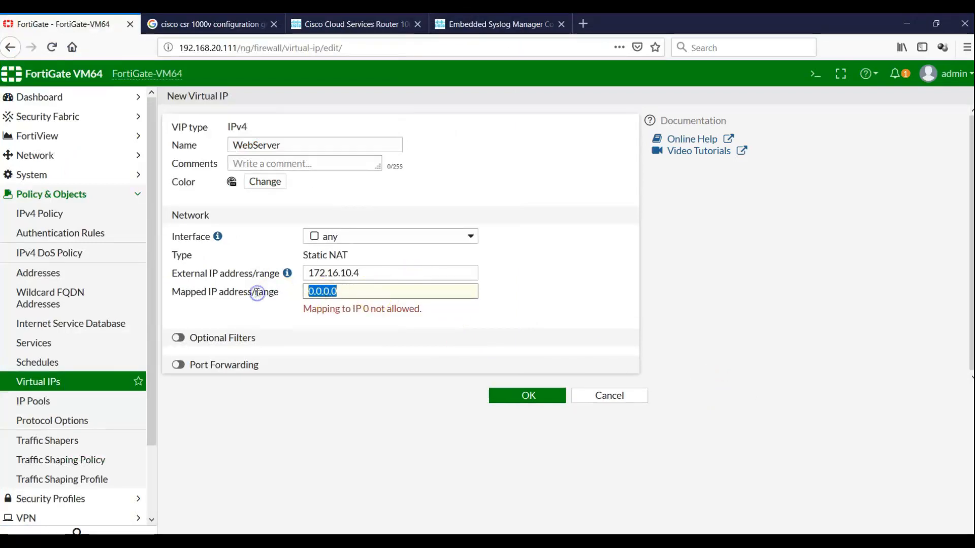
type("1.1.1.1")
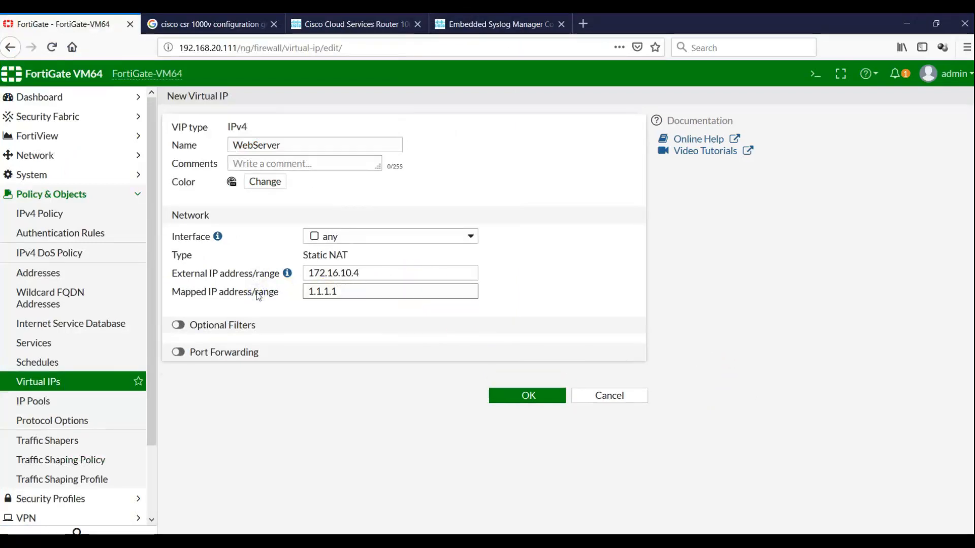
Step: Save the WebServer virtual IP mapping 172.16.10.4 to 1.1.1.1 and expand the IPv4 Virtual IP group
left_click_drag(367, 272, 268, 266)
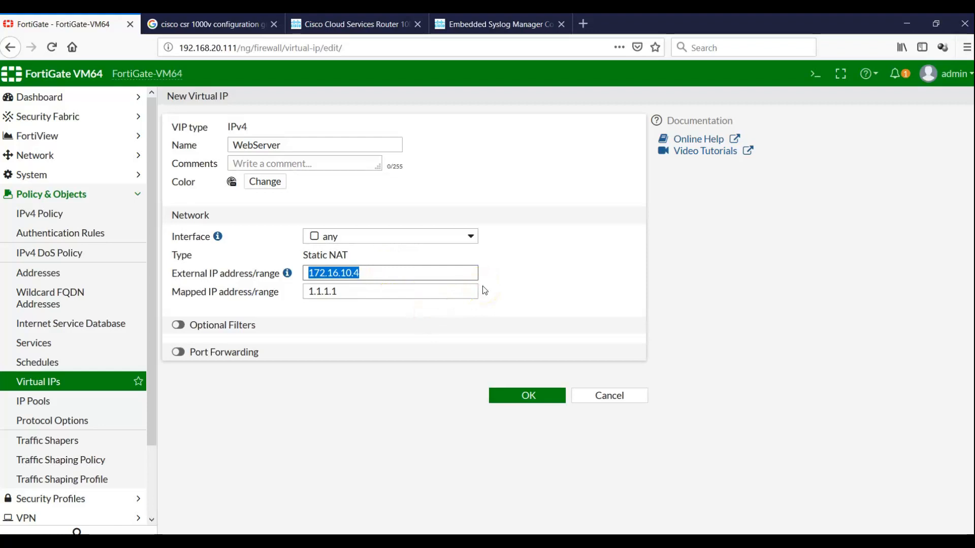
left_click(441, 278)
type("-")
left_click(504, 401)
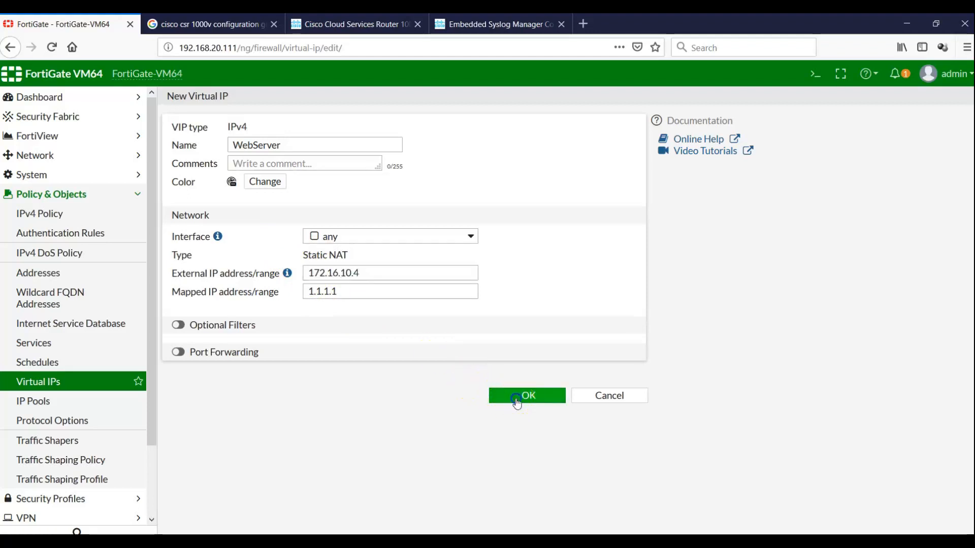
left_click(168, 147)
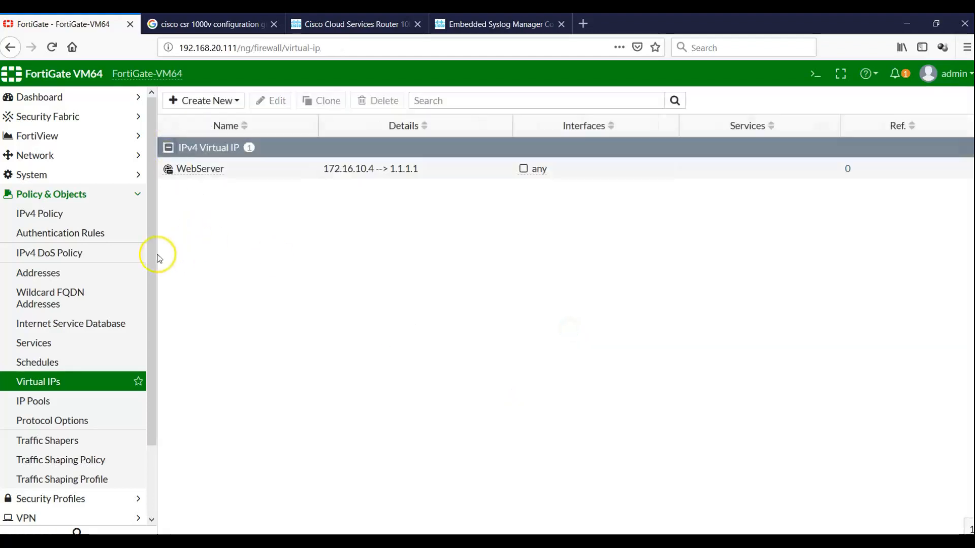
Step: Start a new IPv4 policy named Out_DMZ with incoming interface Outside (port4) and outgoing interface DMZ (port3)
left_click(42, 214)
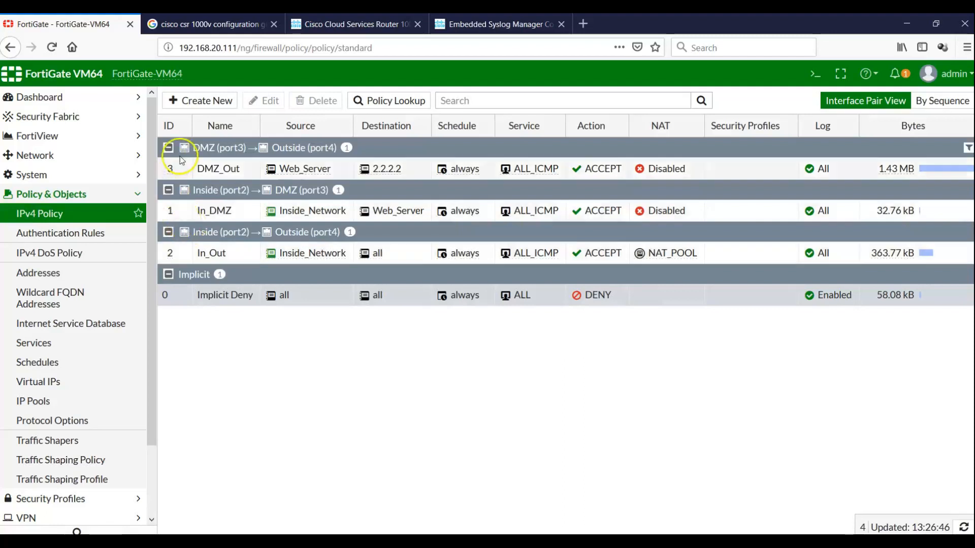
left_click(193, 102)
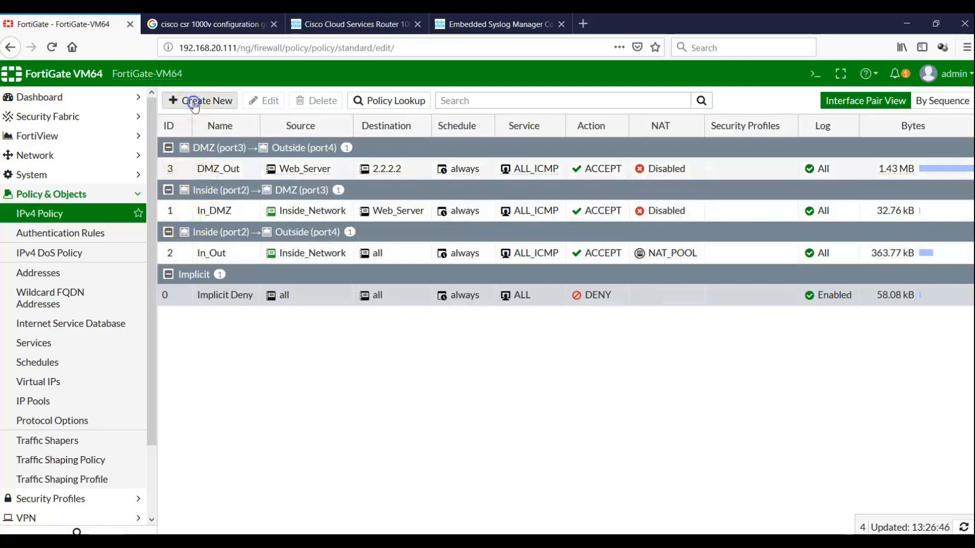
left_click(297, 138)
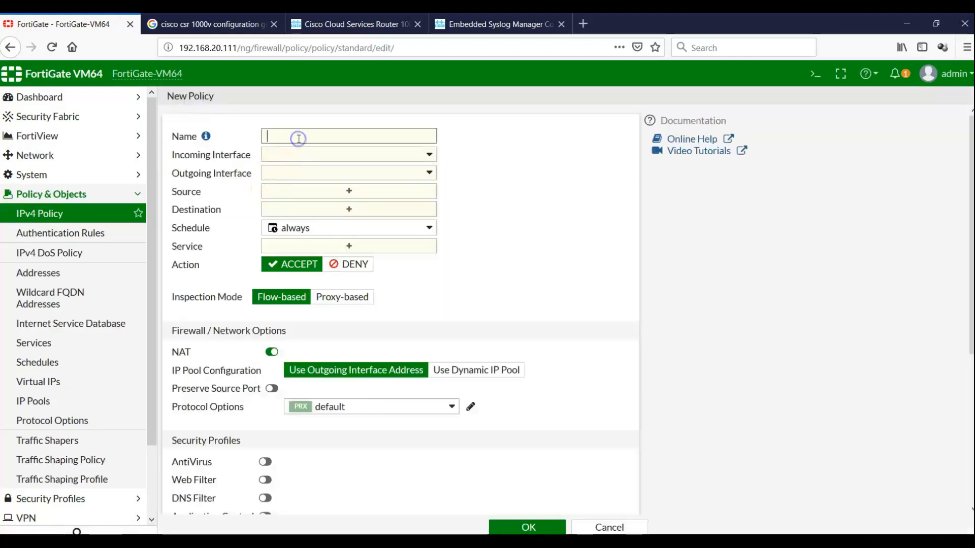
type("Out_DMZ")
left_click(431, 156)
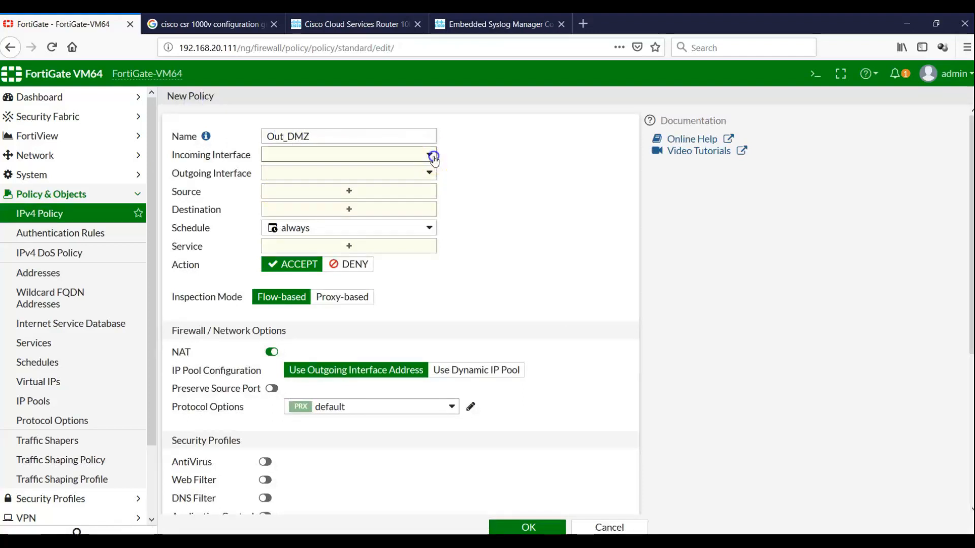
left_click(334, 237)
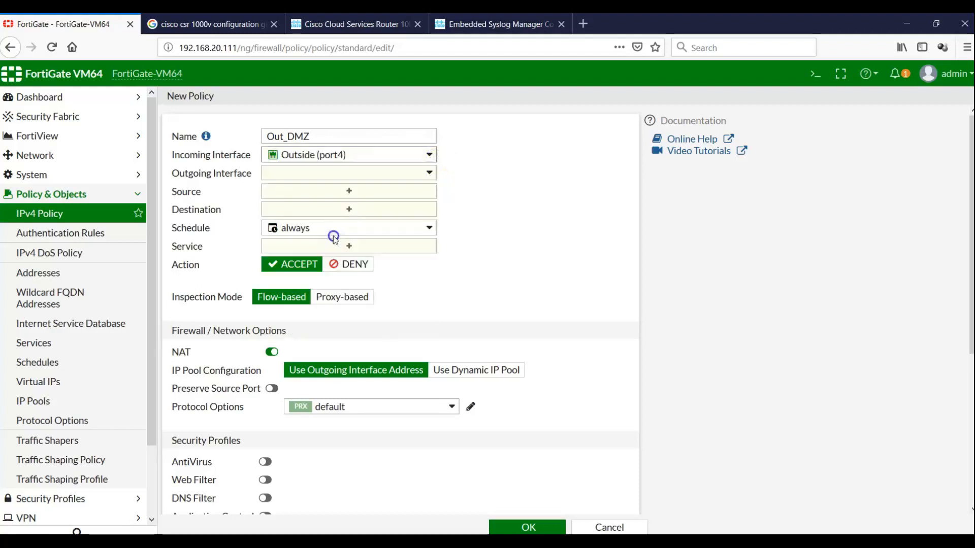
left_click(388, 174)
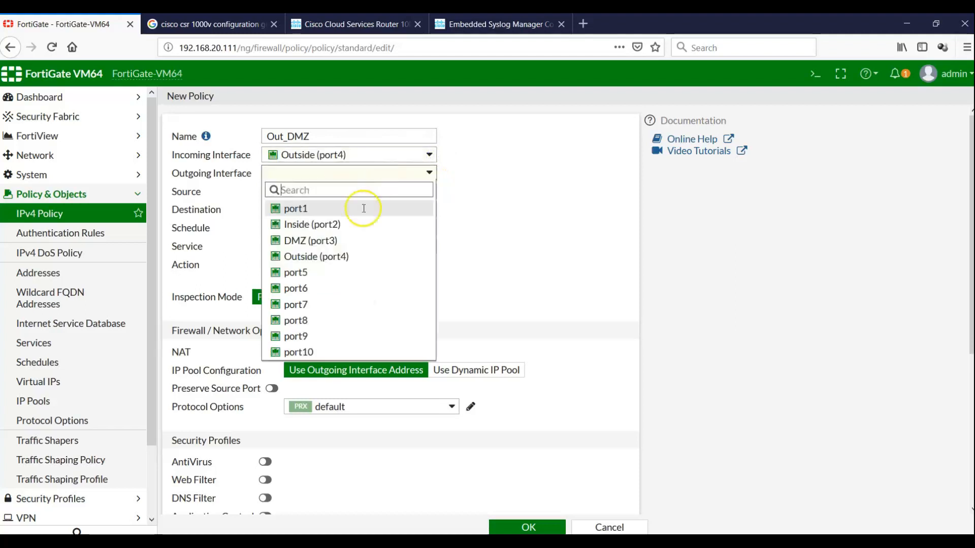
left_click(314, 242)
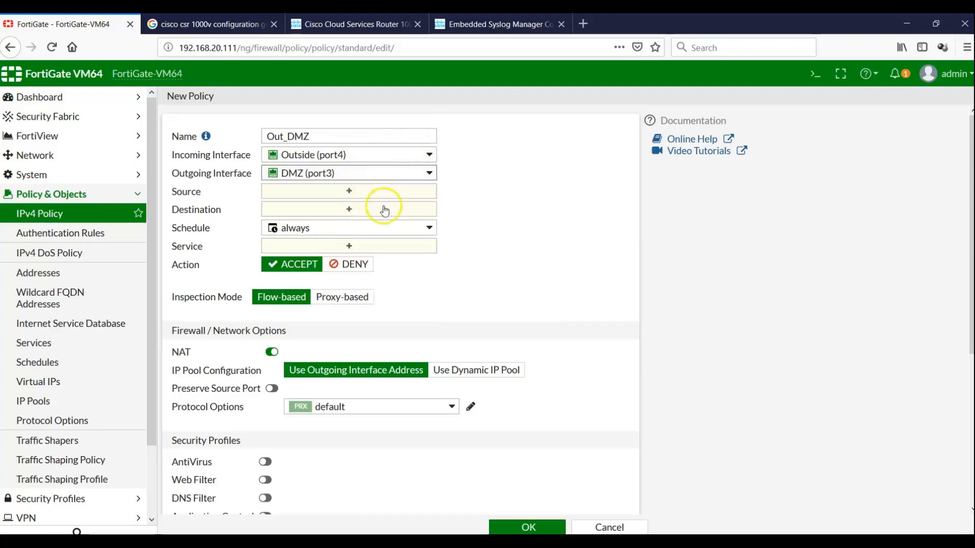
Step: Set the Out_DMZ policy's source to all and its destination to the WebServer virtual IP
left_click(351, 192)
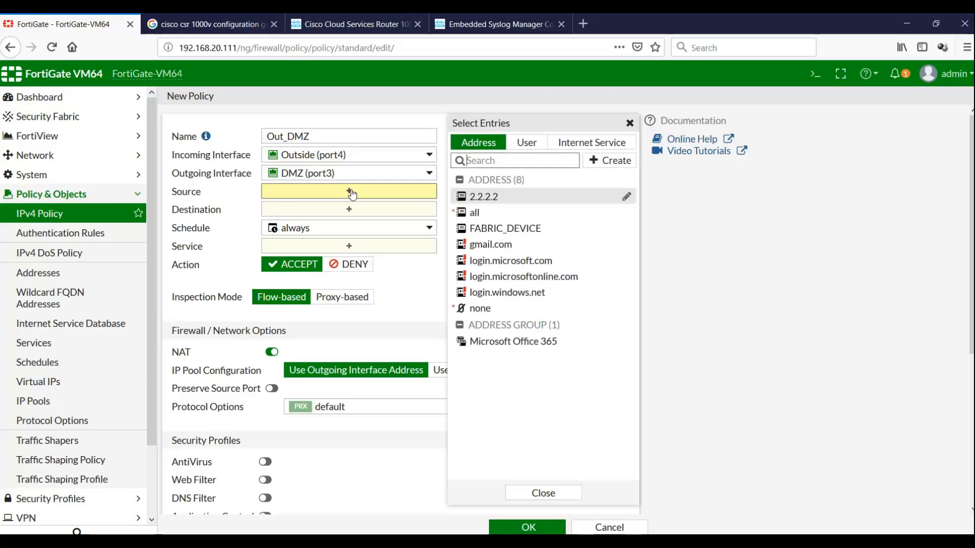
left_click(471, 212)
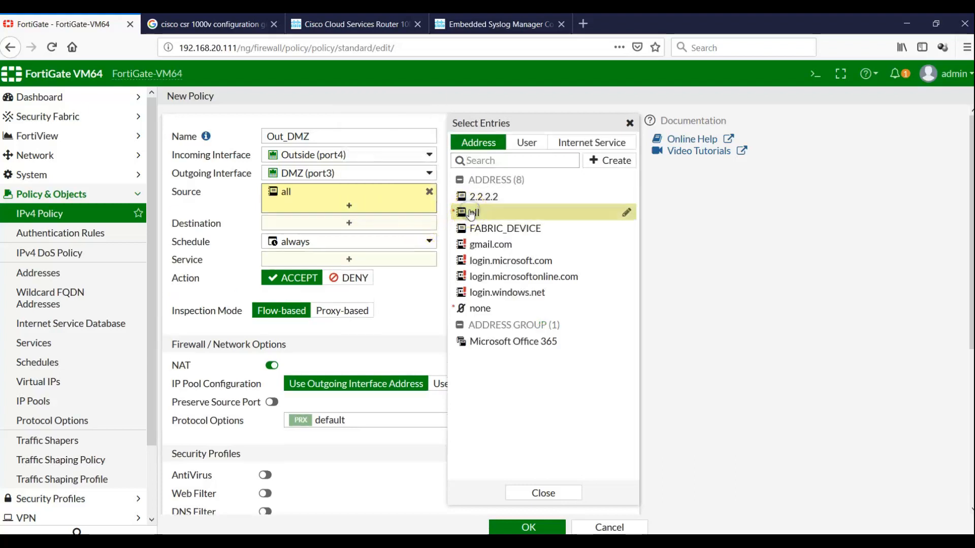
left_click(530, 493)
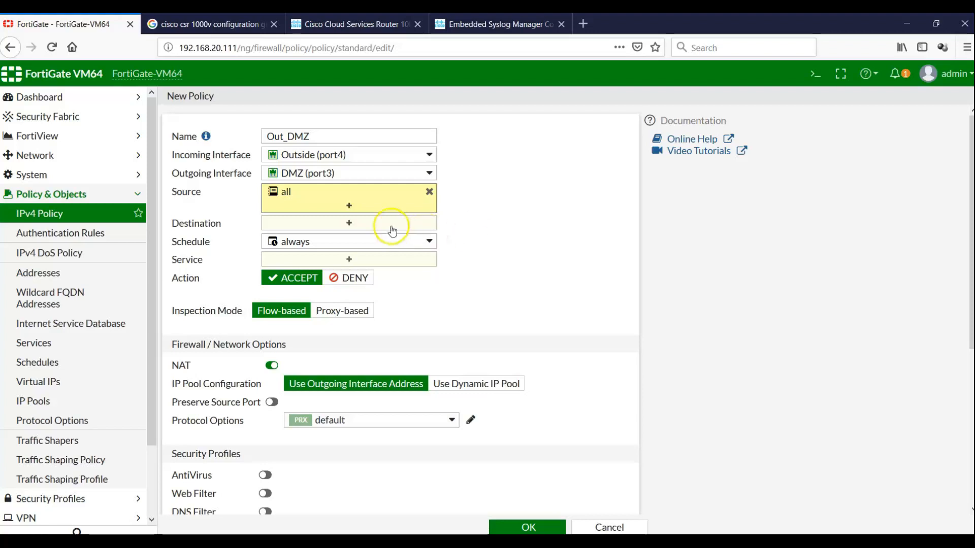
left_click(350, 224)
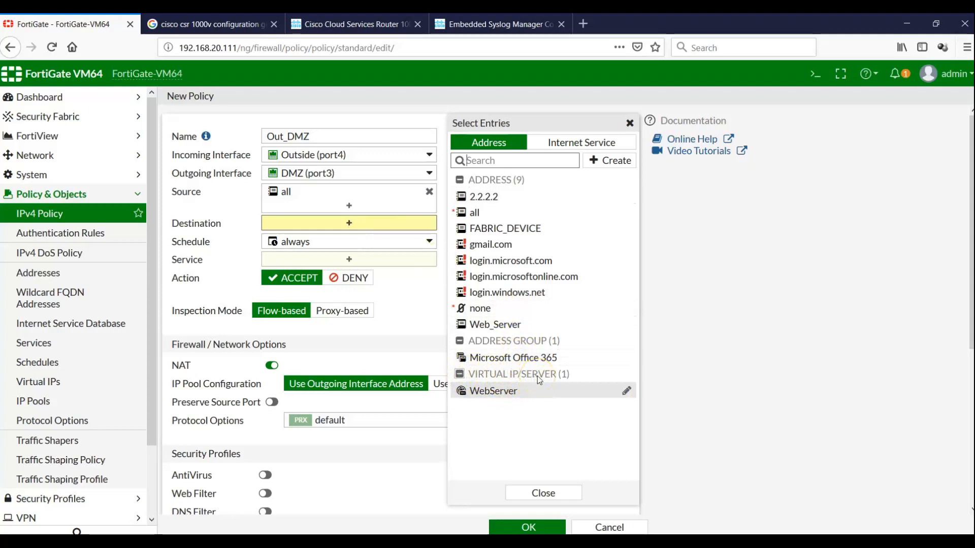
mouse_move(506, 397)
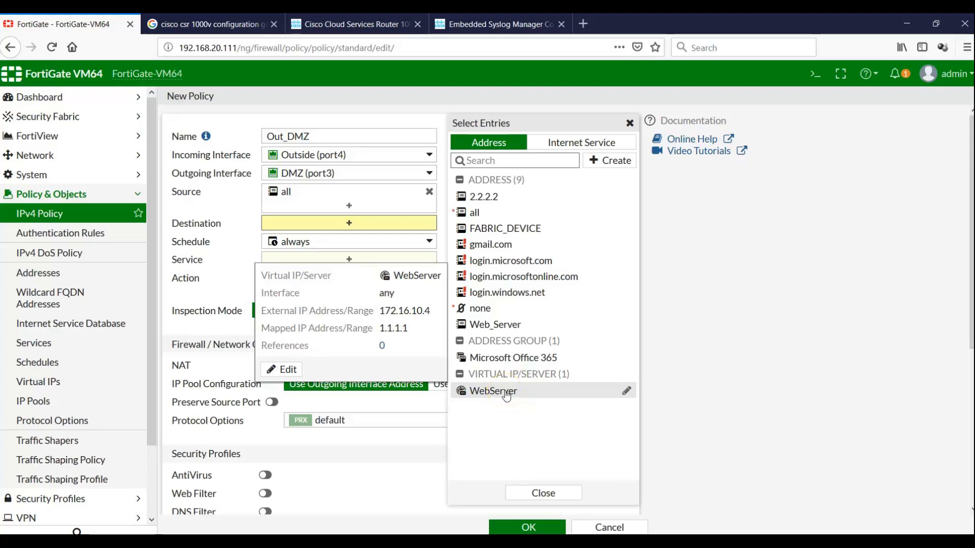
left_click(506, 396)
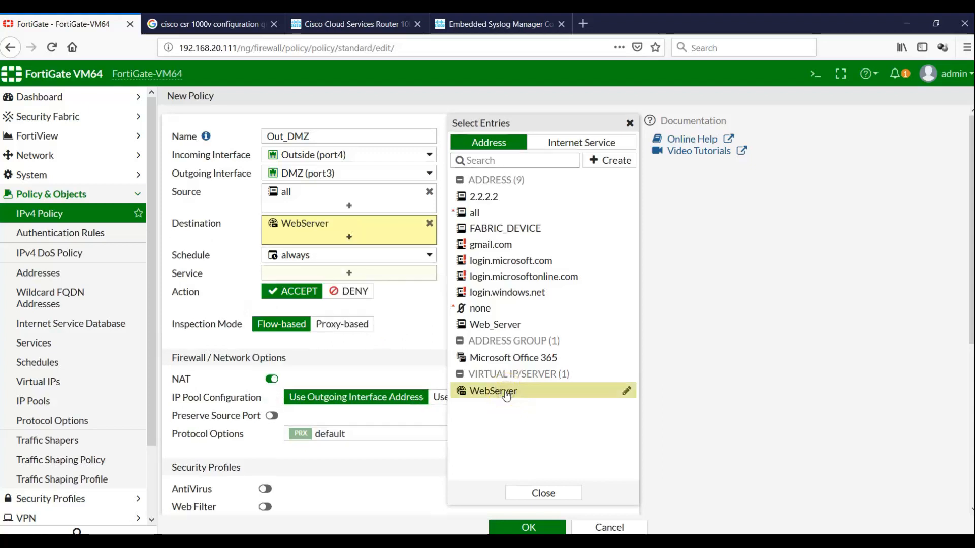
left_click(539, 492)
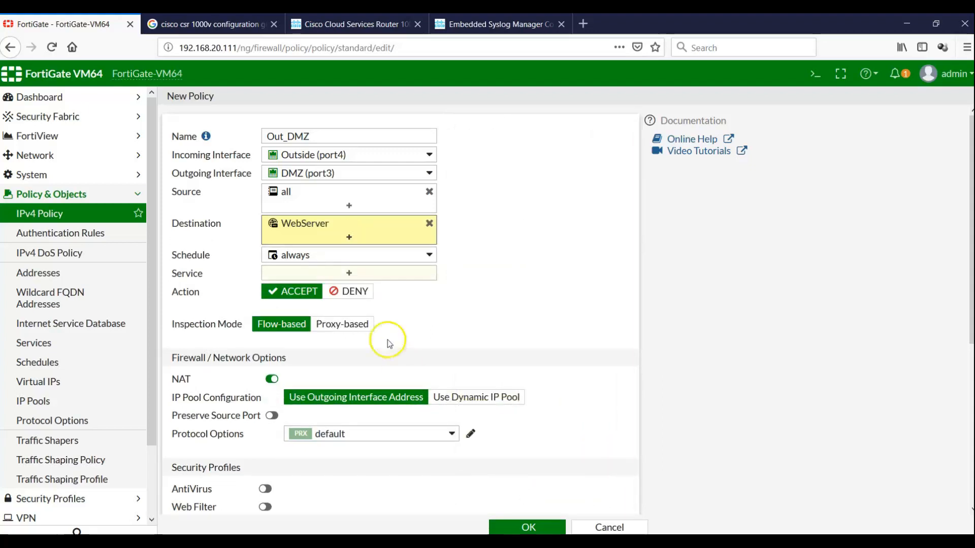
Step: Set the Out_DMZ policy's service to HTTP and disable NAT
left_click(349, 274)
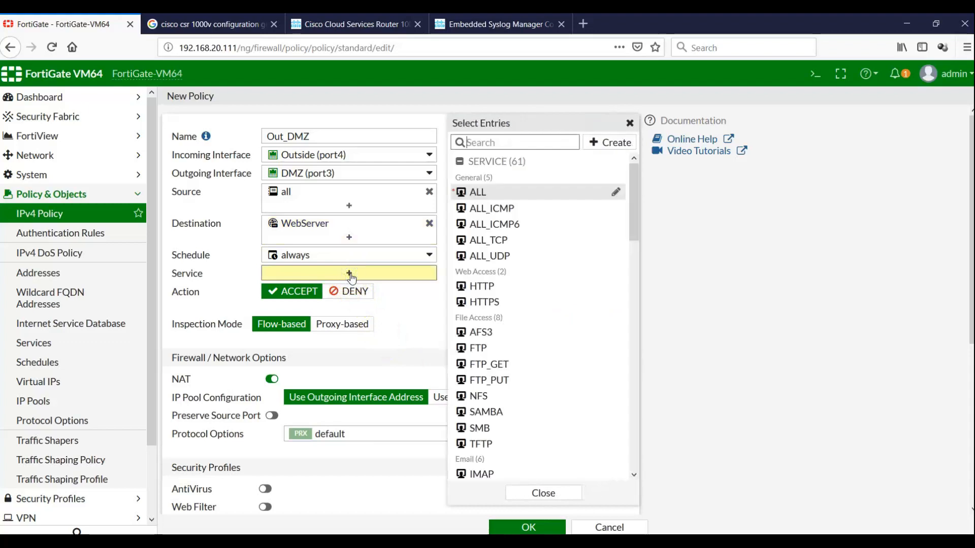
mouse_move(495, 292)
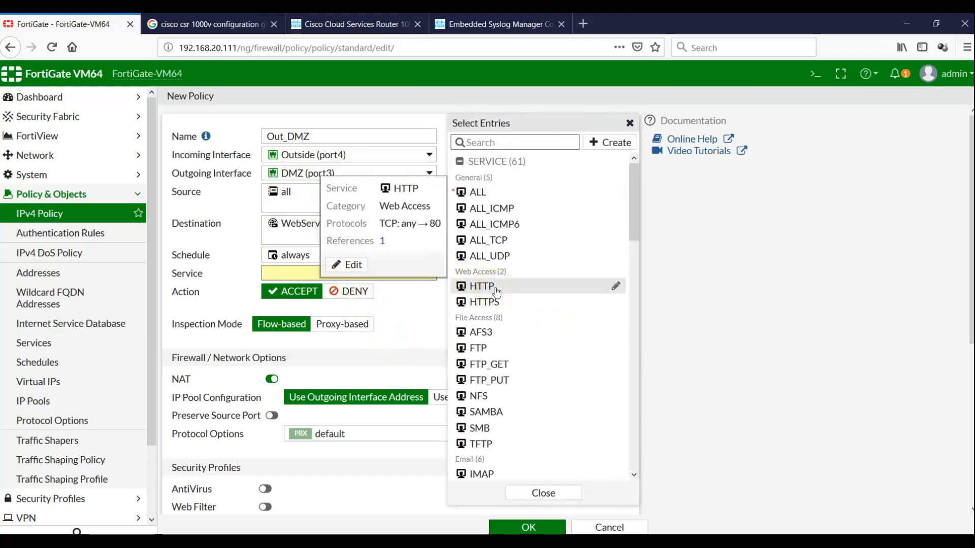
left_click(496, 292)
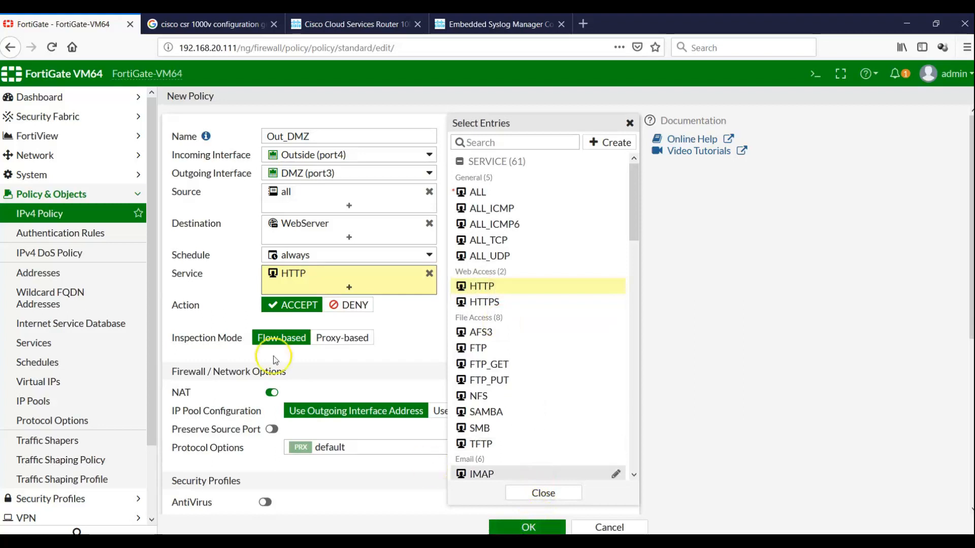
left_click(271, 394)
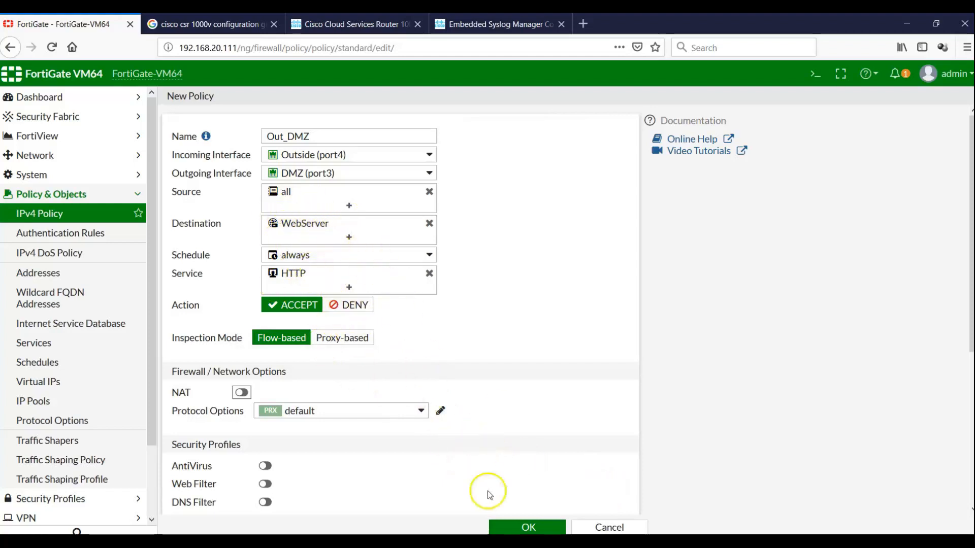
Step: Set the Out_DMZ policy to log all sessions of allowed traffic and save it
left_click_drag(969, 333, 892, 467)
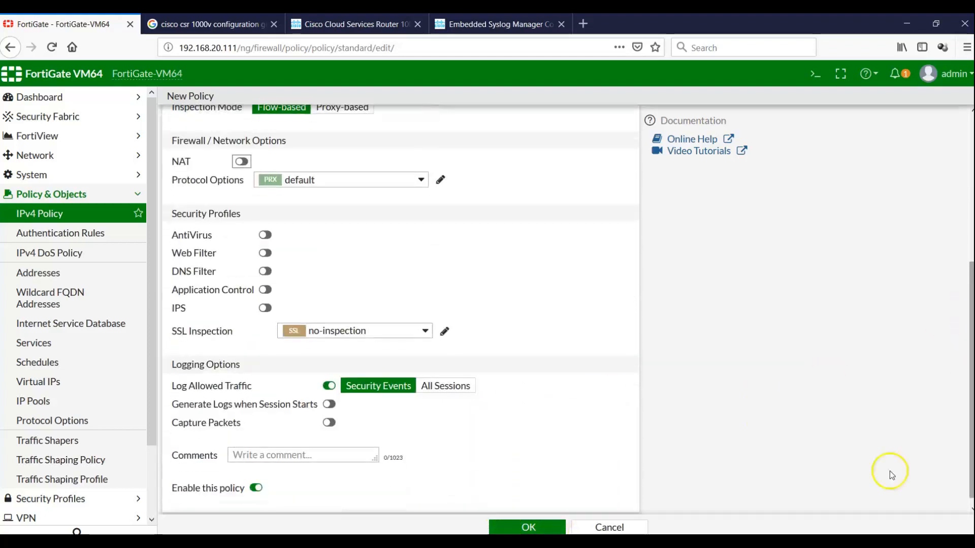
left_click(458, 388)
left_click(541, 527)
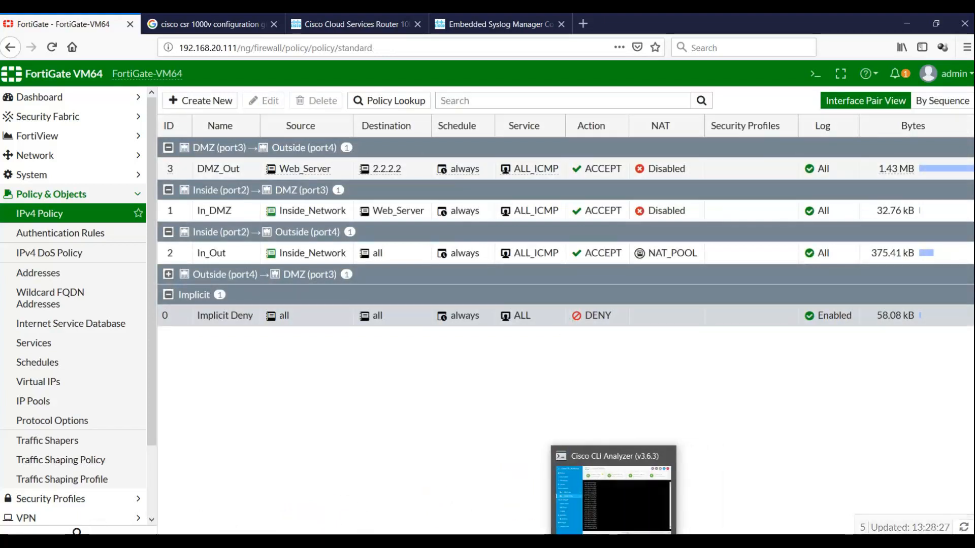
Step: Switch to the DMZ_Router session in Cisco CLI Analyzer and enable its HTTP server with ip http server in configuration mode
left_click(615, 541)
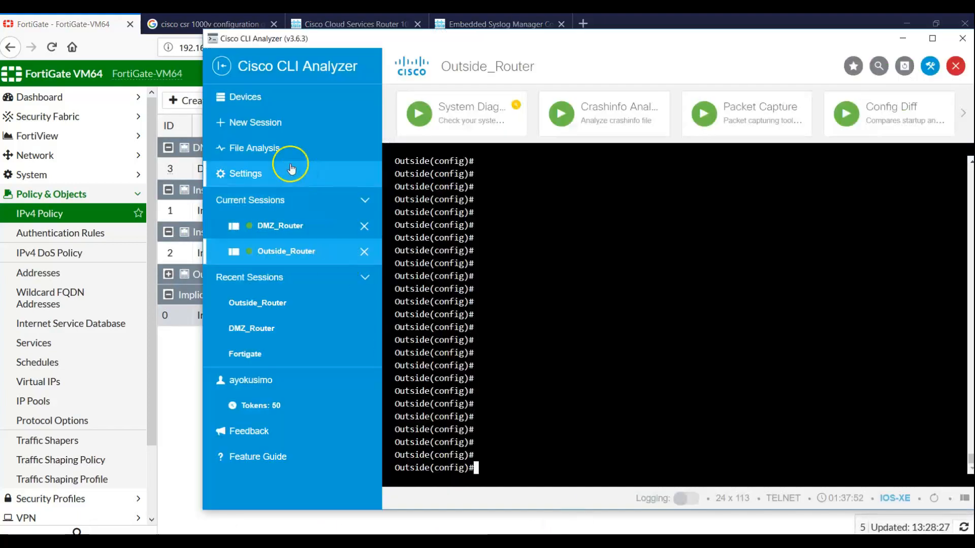
left_click(283, 228)
left_click(532, 370)
type("c")
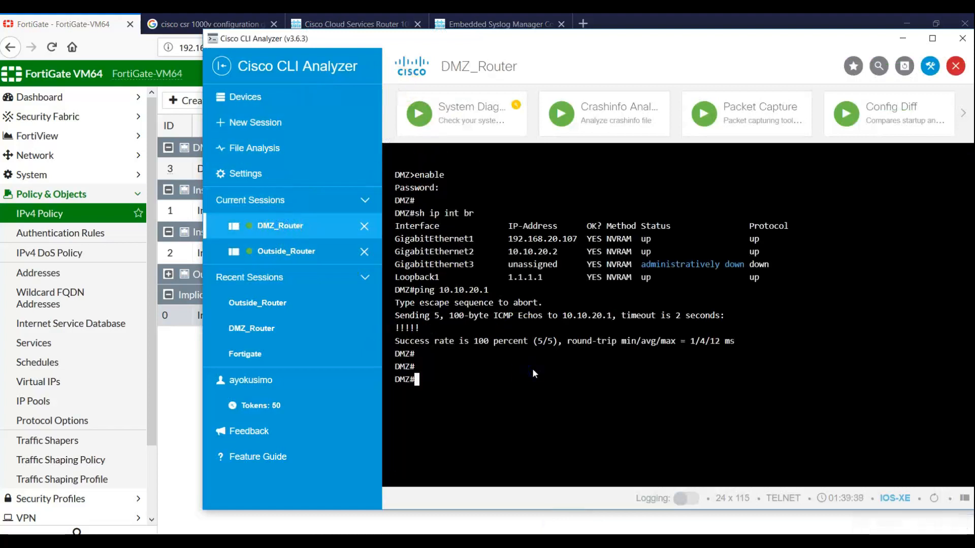
type("onfig t")
key("Return")
type("ip h")
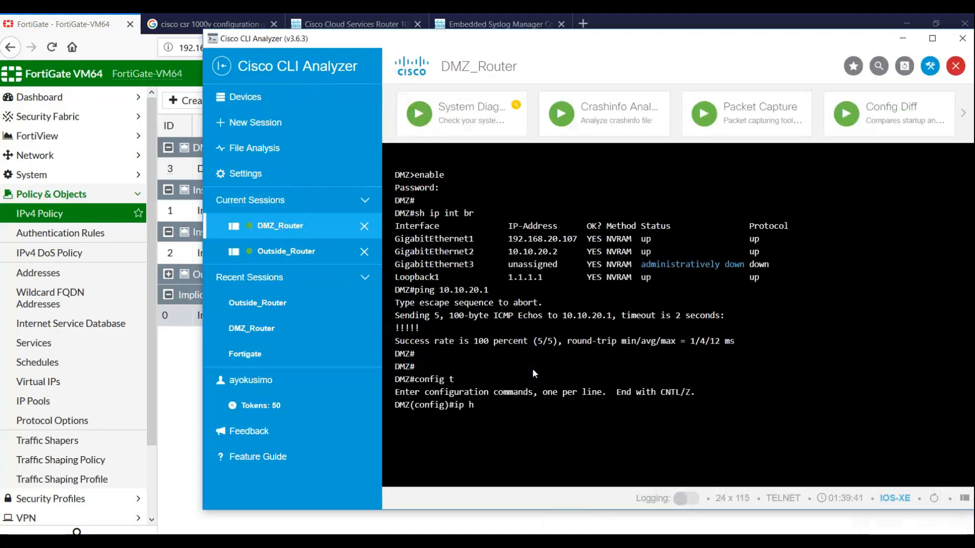
type("ttp server")
key("Return")
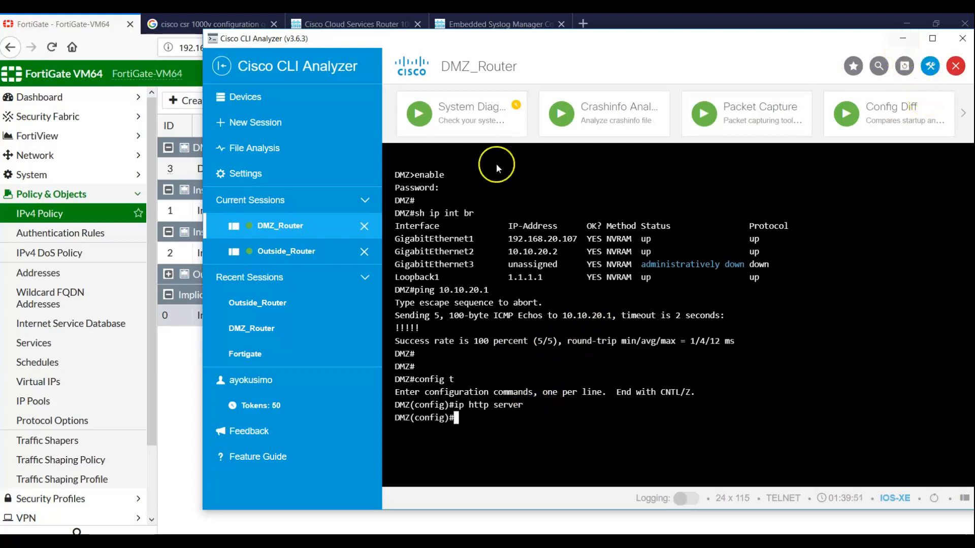
Step: Switch to the Outside_Router session and exit its configuration mode
left_click(287, 252)
left_click(623, 373)
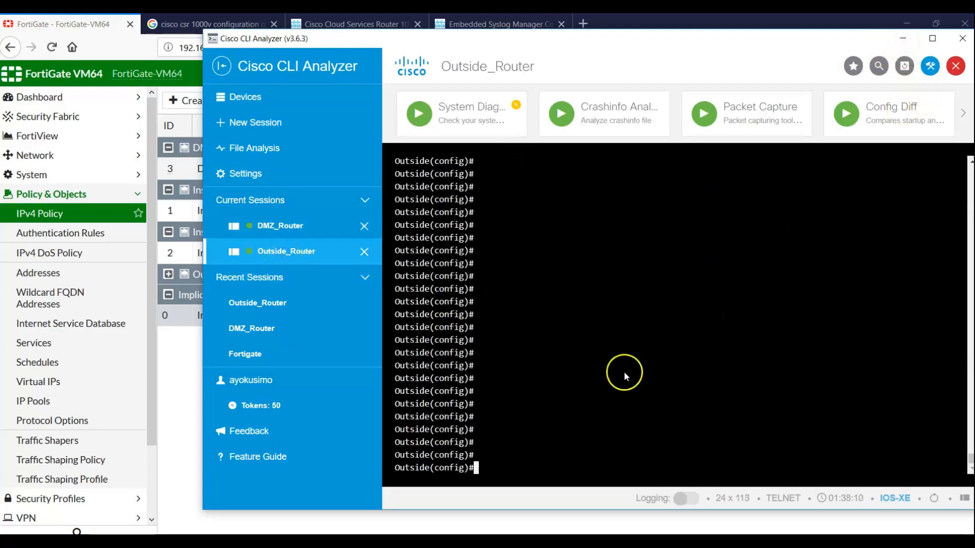
type("exit")
key("Return")
Step: Try to telnet from Outside_Router to 1.1.1.1 on port 80
type("telnet")
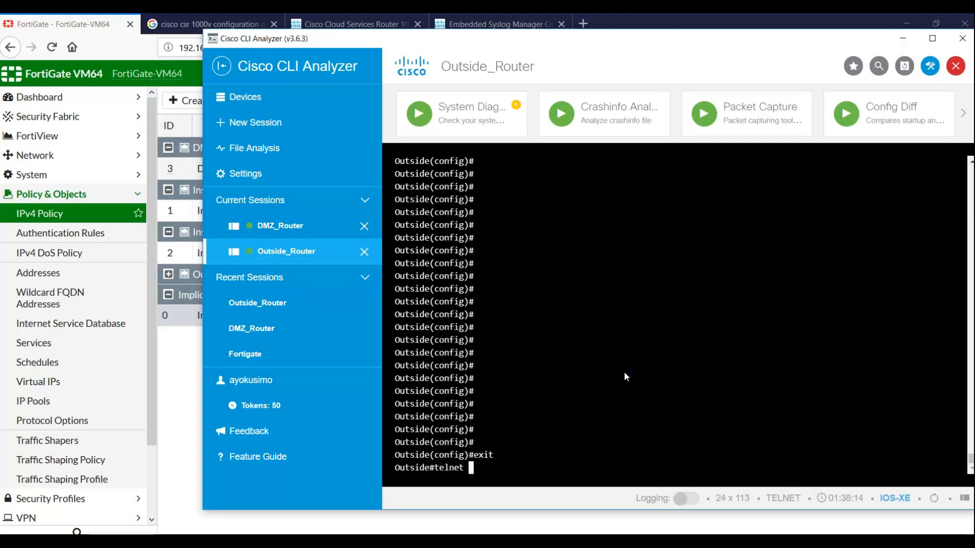
type(" 1.1.1.1 sou")
key("Tab")
key("BackSpace")
key("BackSpace")
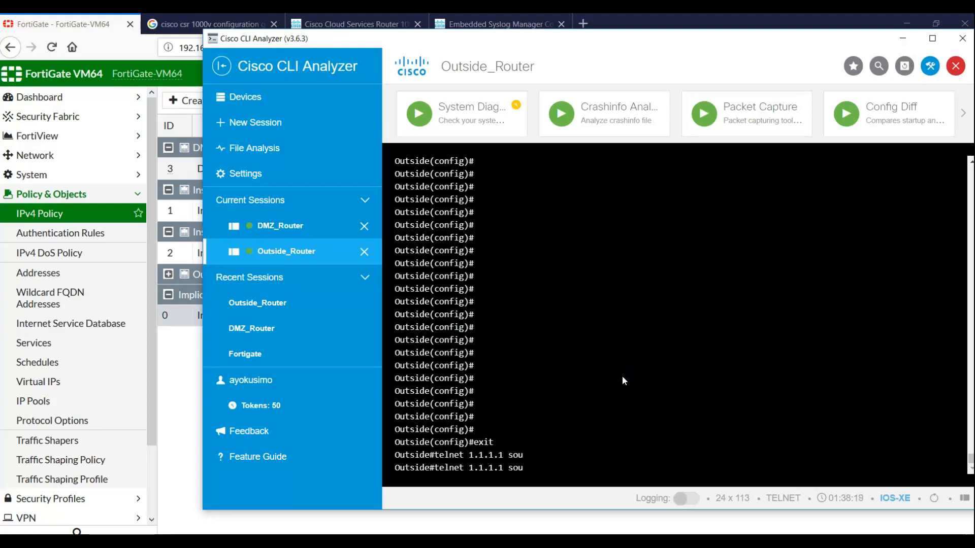
type("/so")
key("Tab")
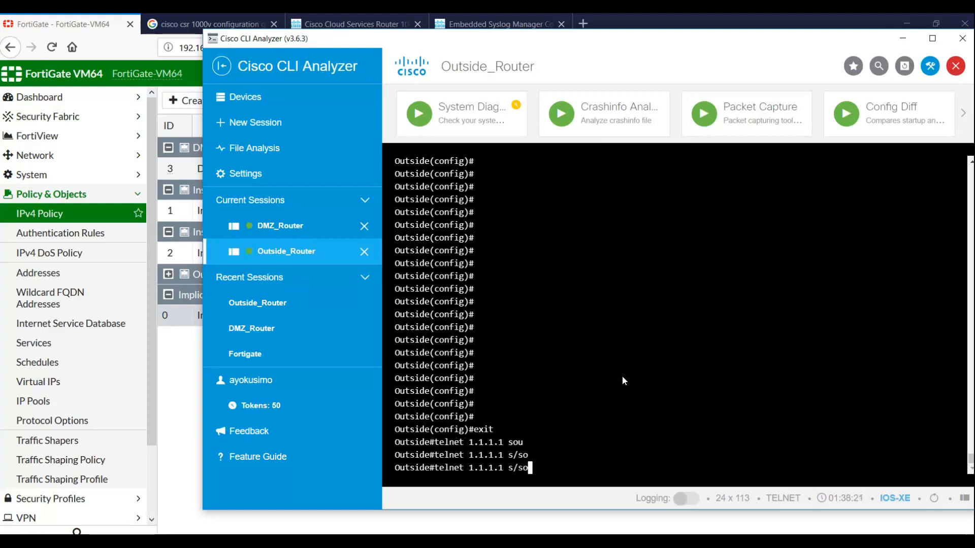
key("BackSpace")
key("BackSpace")
key("BackSpace")
type("8")
key("Return")
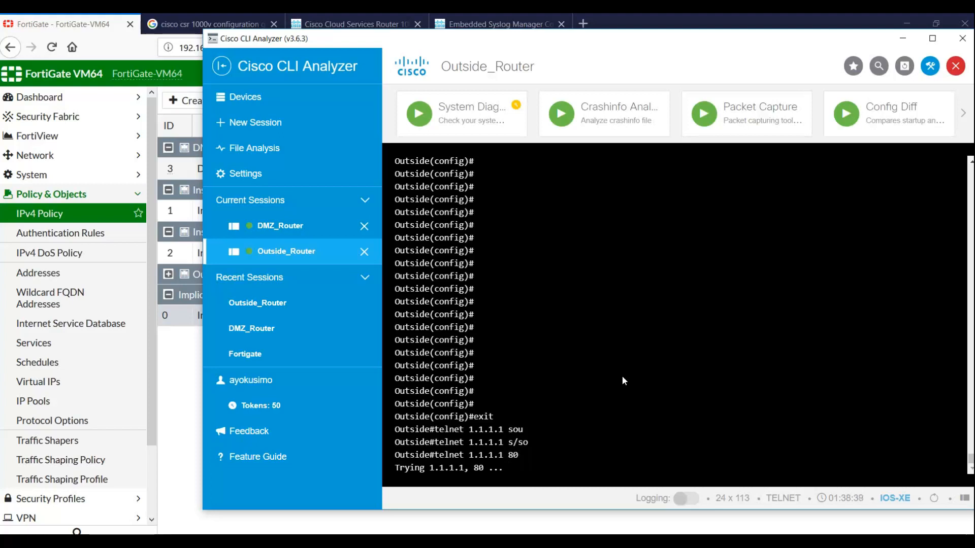
Step: Switch to the FortiGate web interface and open the Forward Traffic log to check the telnet attempt
left_click(184, 377)
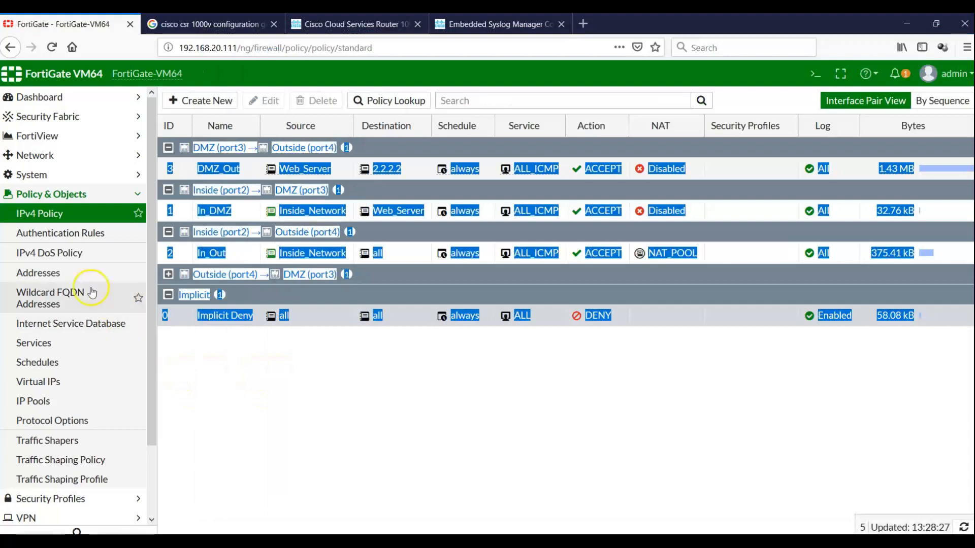
left_click(69, 216)
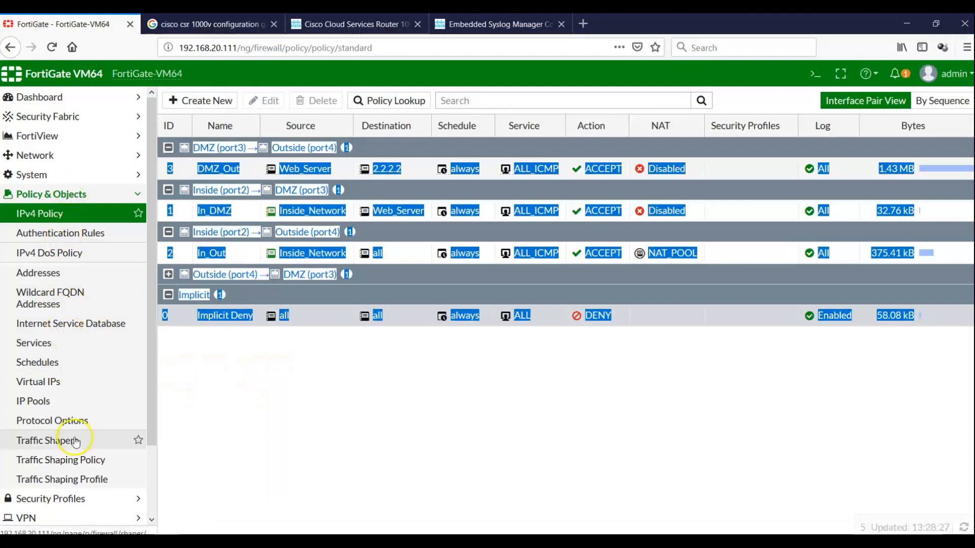
left_click(45, 419)
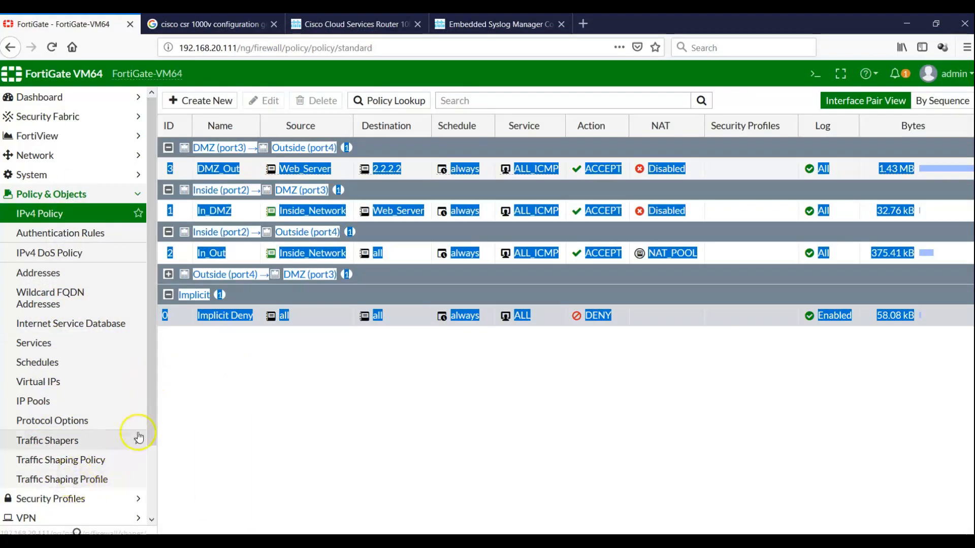
scroll(151, 431, "down", 3)
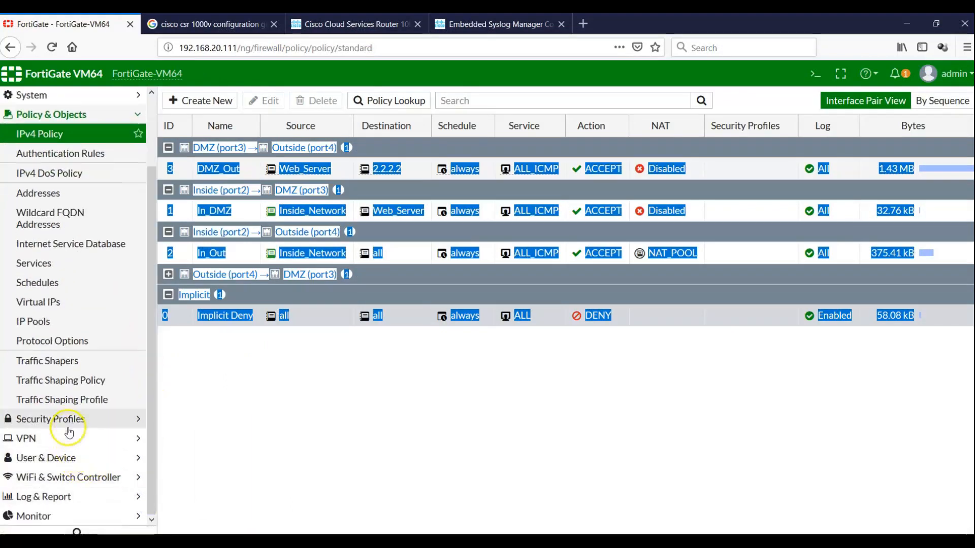
left_click(65, 496)
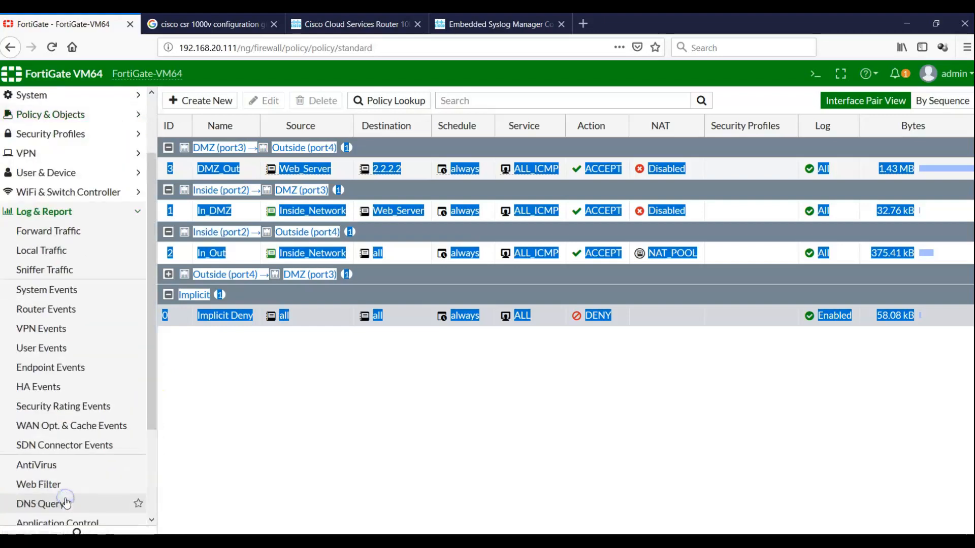
left_click(48, 232)
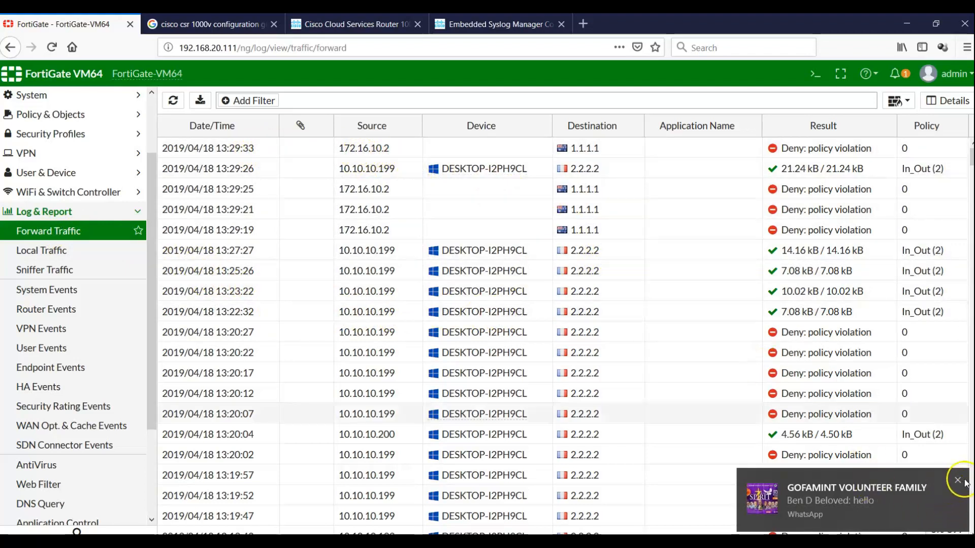
left_click(957, 480)
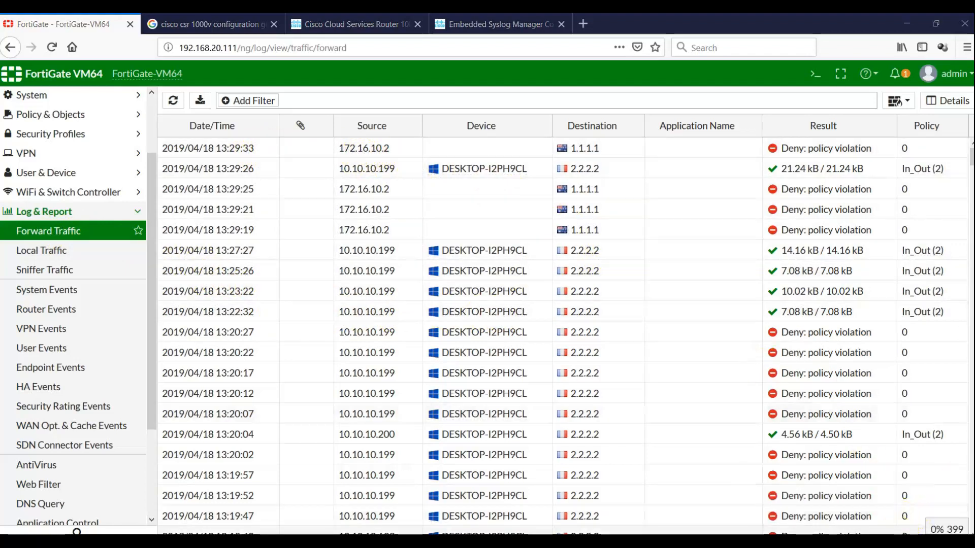
Step: Return to the Outside_Router session in Cisco CLI Analyzer and try to telnet to 172.16.1.4 on port 80
left_click(853, 534)
left_click(792, 527)
left_click(852, 534)
left_click(460, 540)
left_click(628, 409)
key("Up")
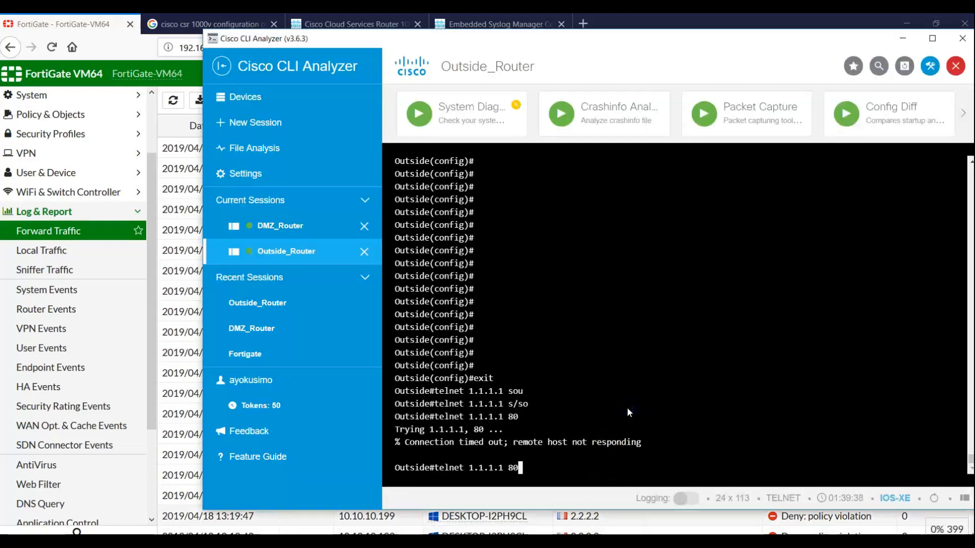
key("Left")
key("Left")
key("Left")
key("BackSpace")
key("BackSpace")
key("BackSpace")
key("BackSpace")
key("BackSpace")
key("BackSpace")
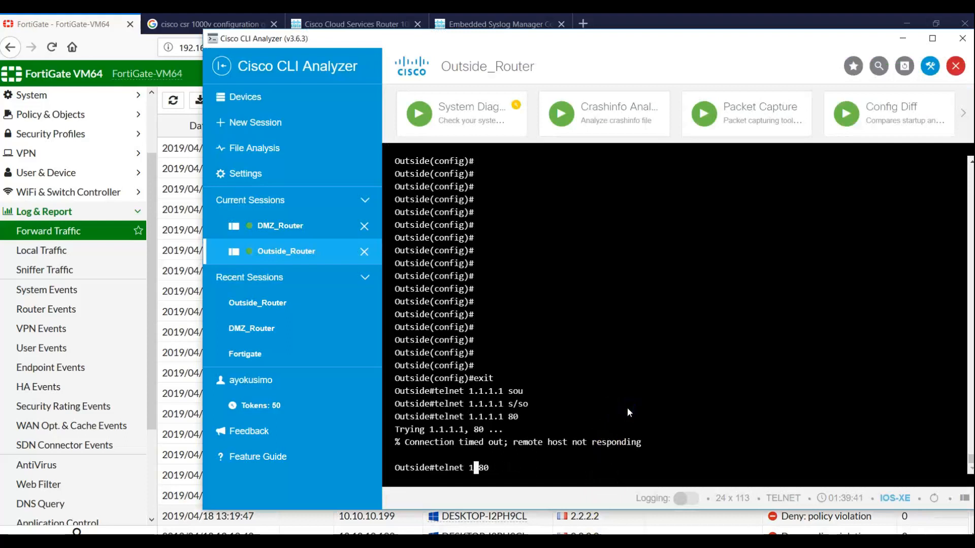
type("72.16.1.4")
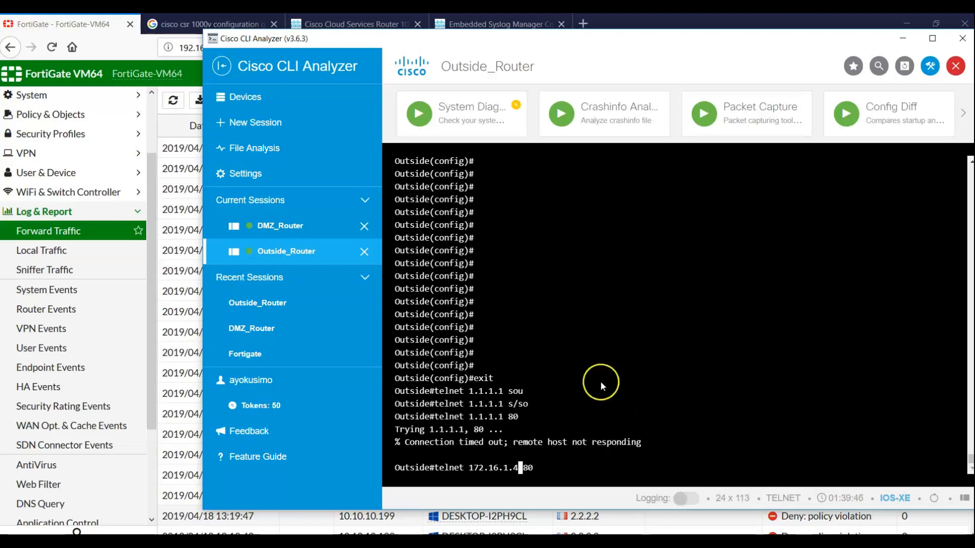
left_click(649, 532)
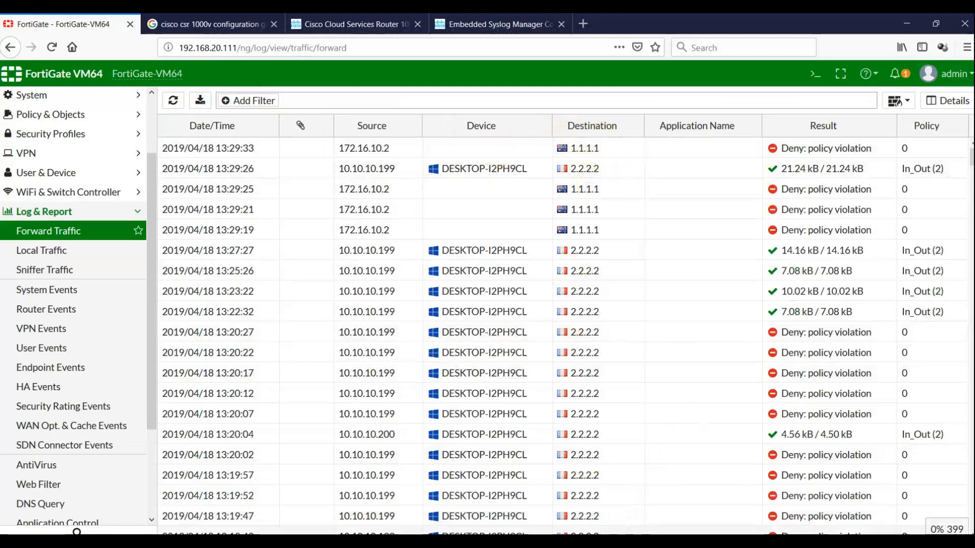
left_click(544, 532)
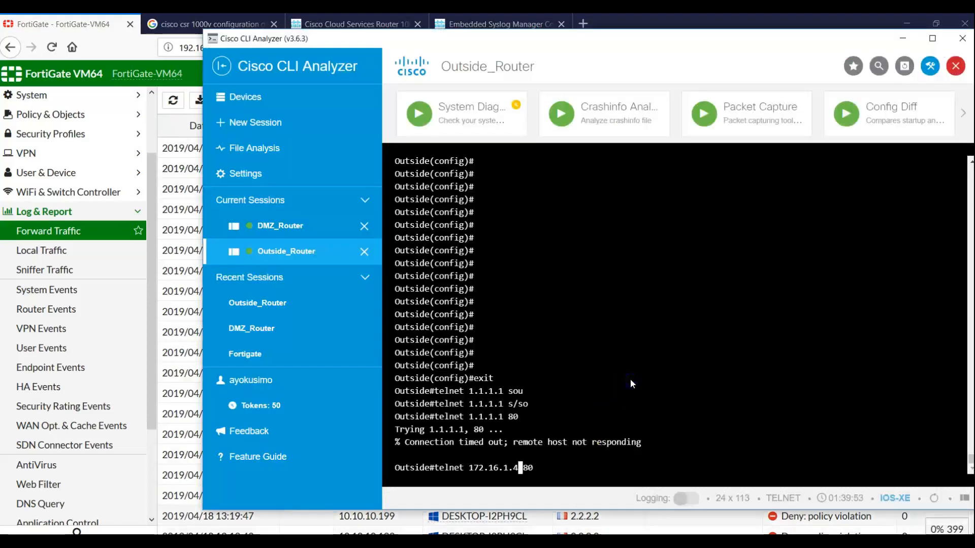
key("Return")
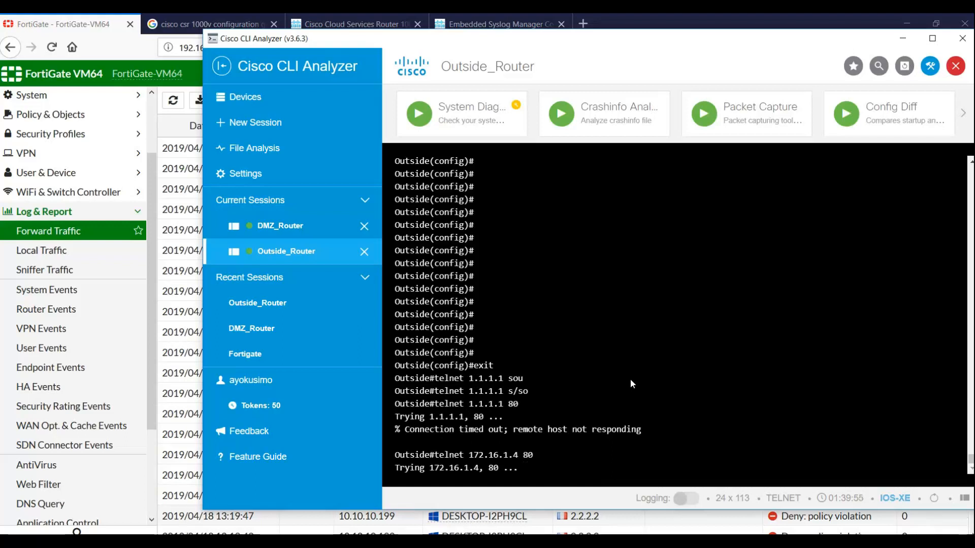
Step: Switch to FortiGate, refresh the Forward Traffic log and check the WebServer virtual IP's external address under Virtual IPs
left_click(620, 425)
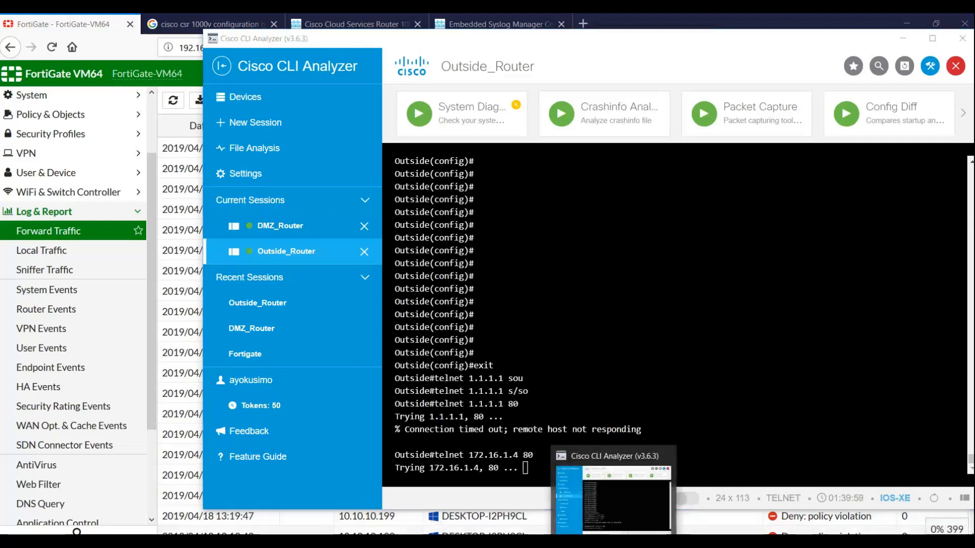
left_click(617, 533)
left_click(174, 103)
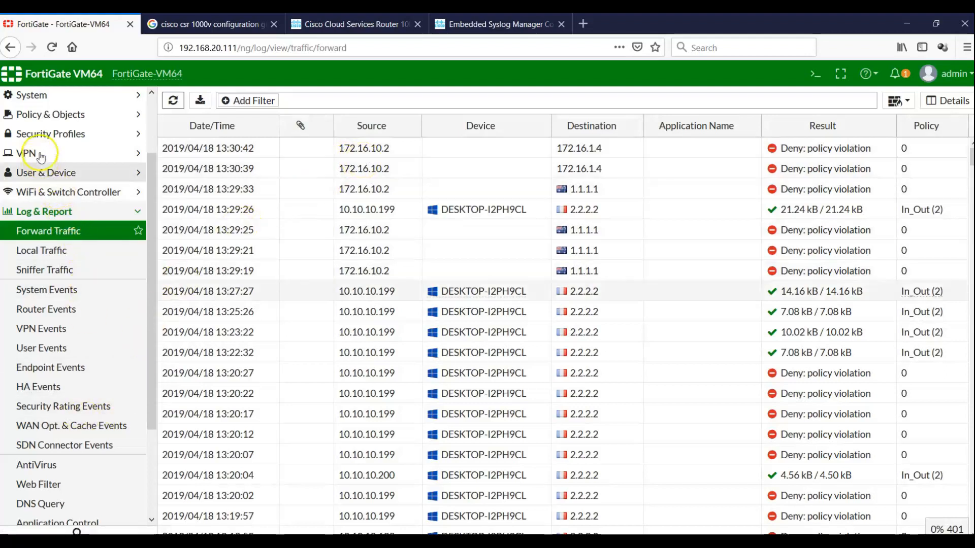
left_click(48, 115)
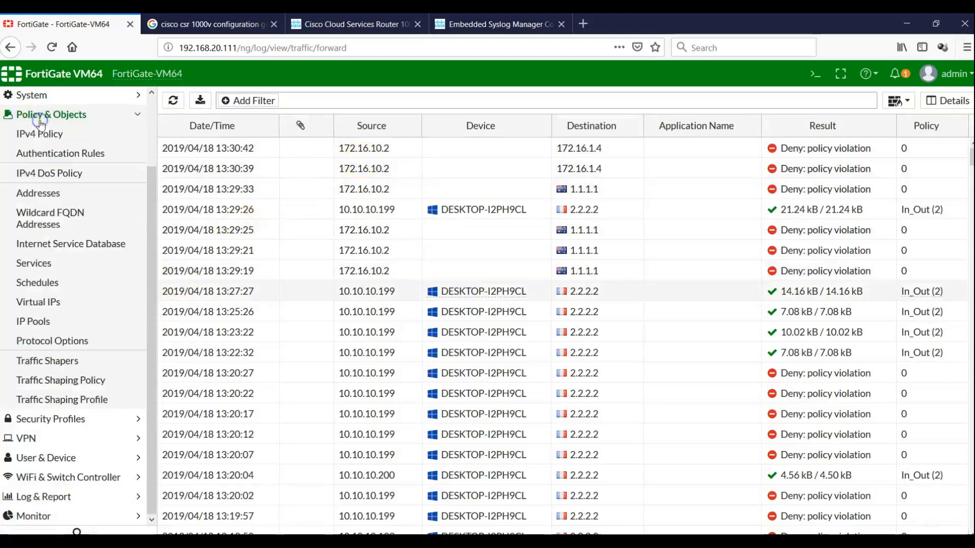
left_click(51, 303)
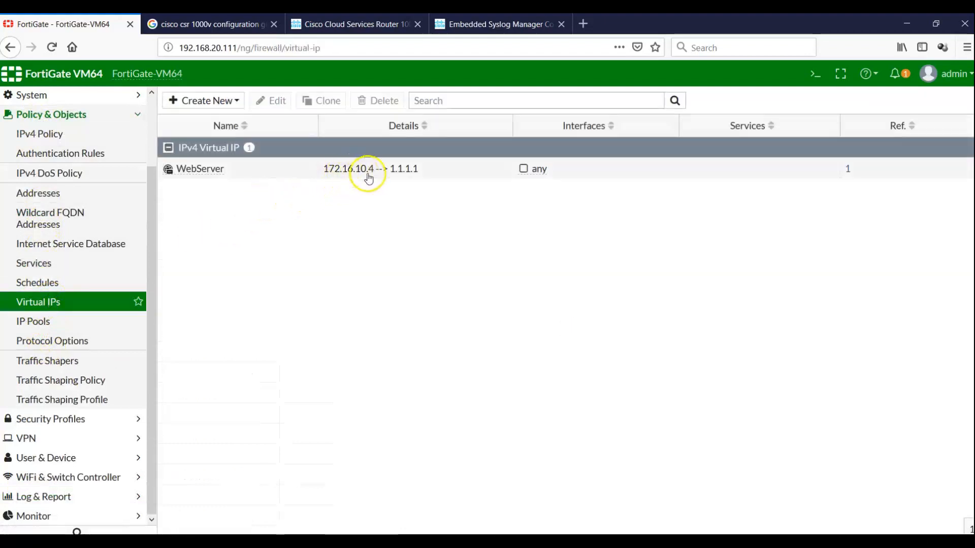
Step: Return to the Outside_Router session in Cisco CLI Analyzer and telnet to 172.16.10.4 on port 80
left_click(647, 541)
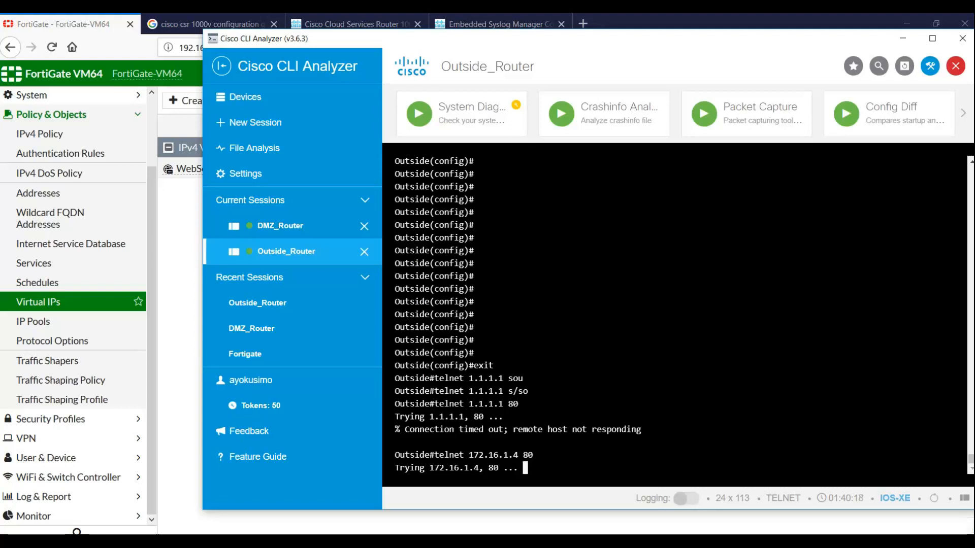
left_click(647, 541)
left_click(648, 541)
key("Return")
key("Return")
key("Return")
key("Return")
key("Return")
key("Return")
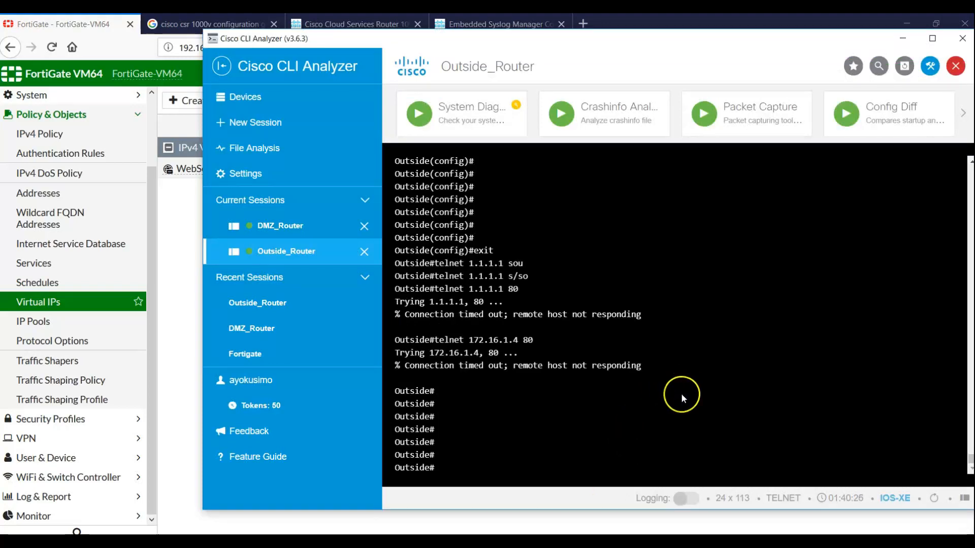
key("Up")
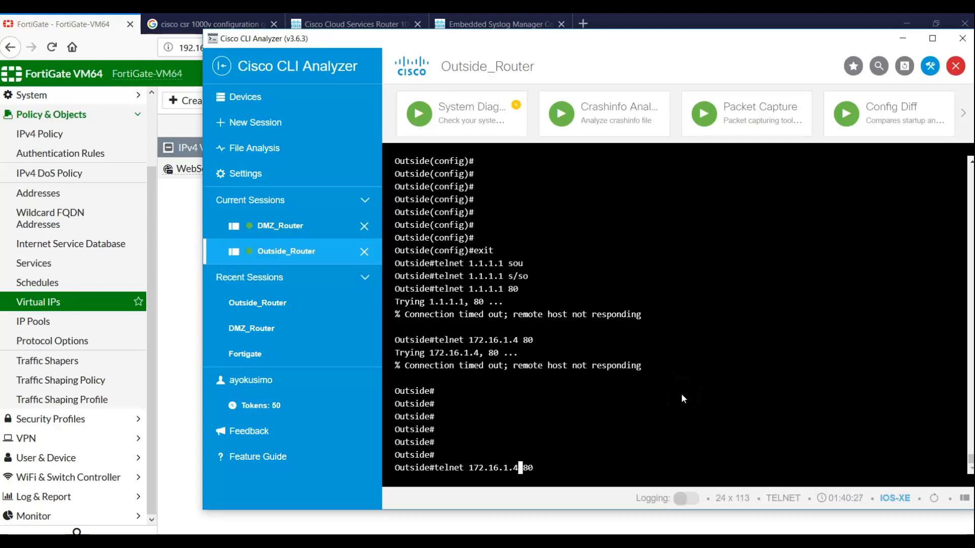
type("0")
key("Return")
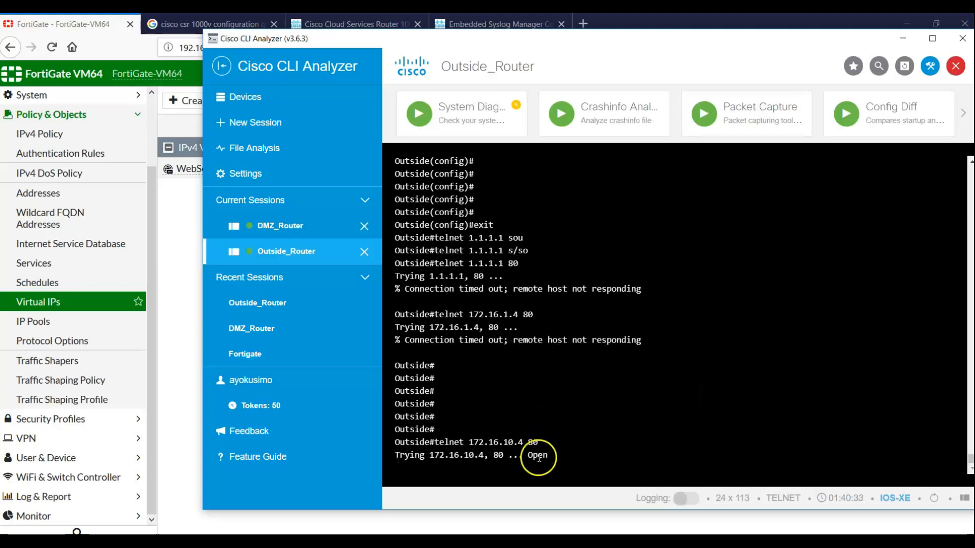
left_click_drag(548, 455, 413, 456)
Step: Switch to the FortiGate web interface and open All Sessions in FortiView
left_click(176, 427)
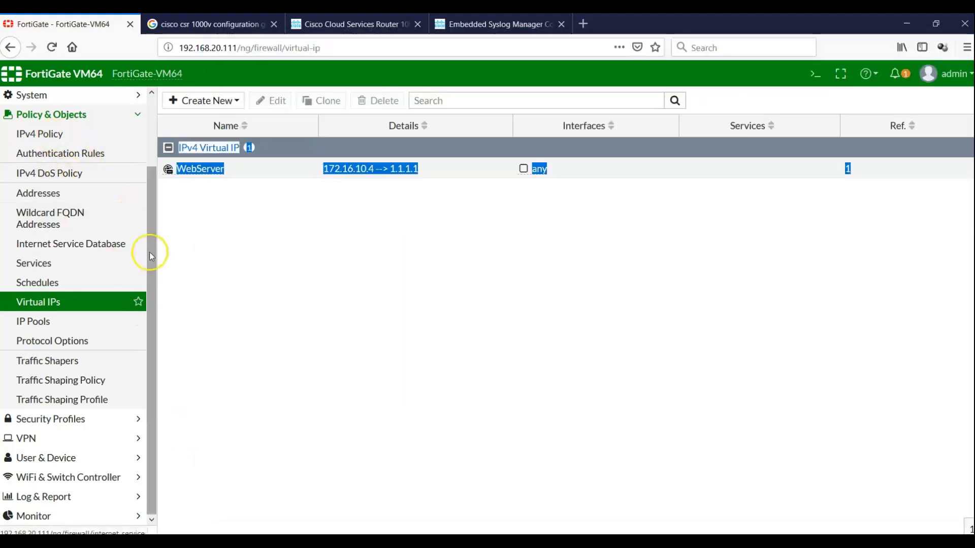
left_click_drag(153, 261, 154, 171)
left_click(46, 135)
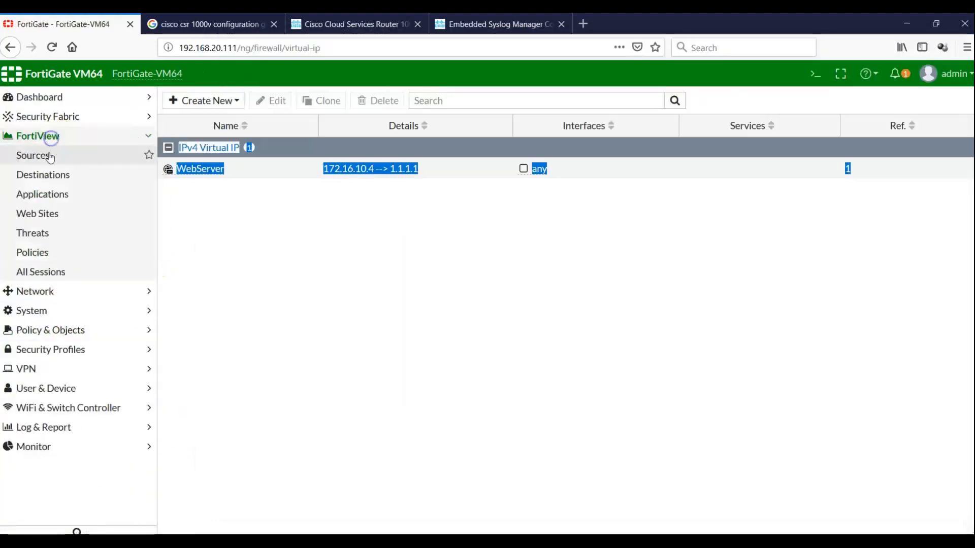
left_click(33, 273)
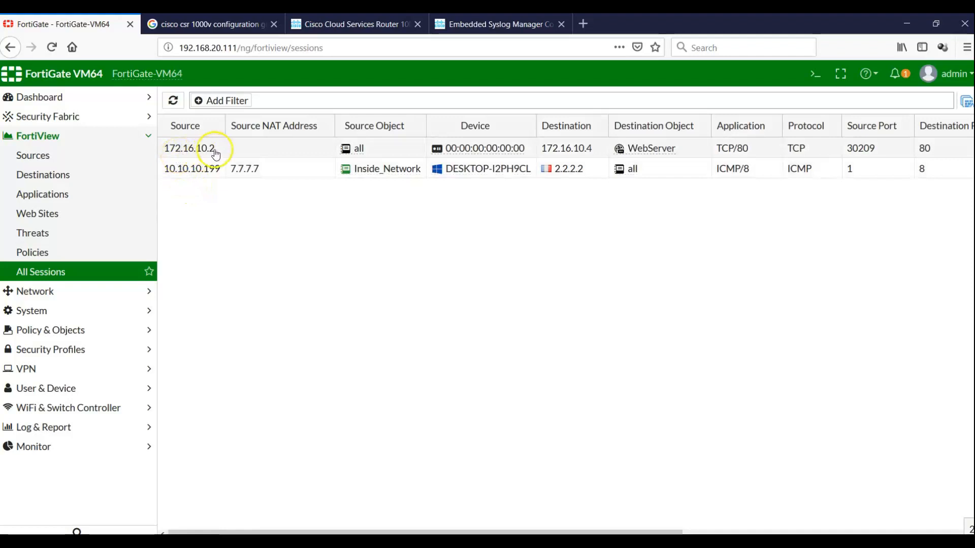
Step: Examine the session from 172.16.10.2 to 172.16.10.4, including its WebServer virtual IP mapping and destination port
left_click(298, 142)
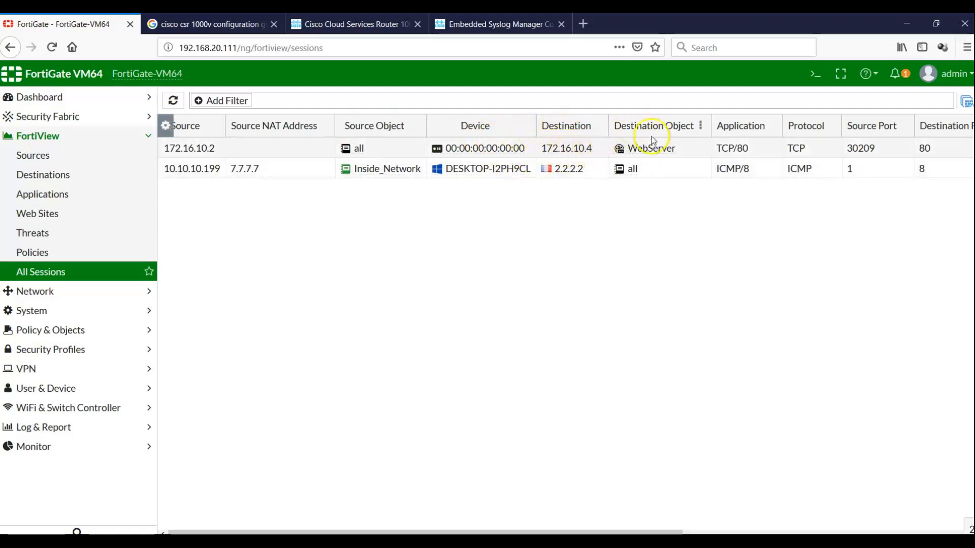
mouse_move(652, 149)
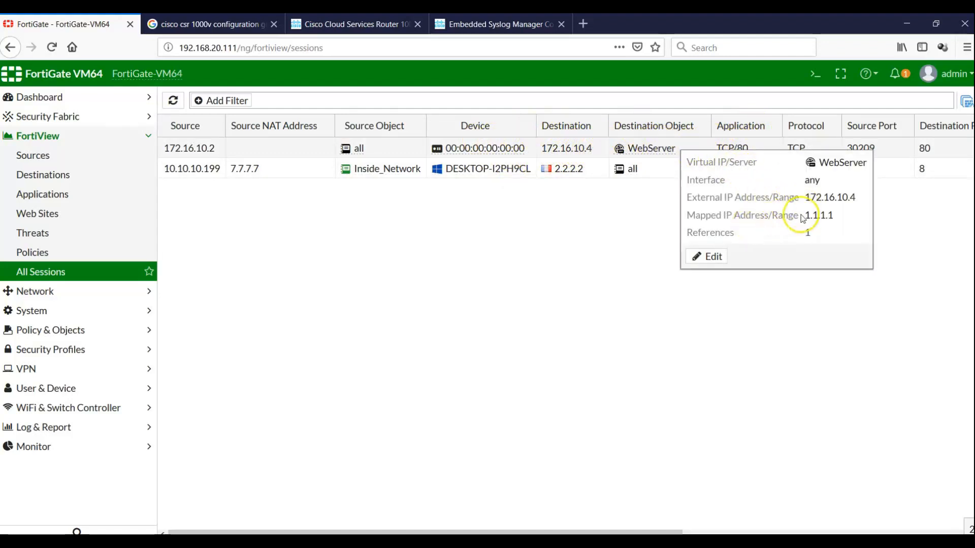
left_click_drag(836, 215, 718, 526)
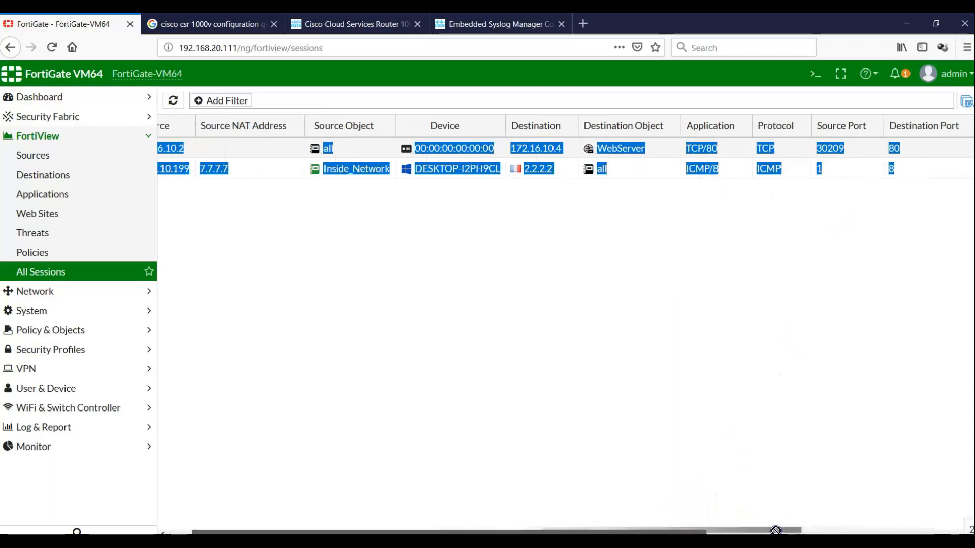
left_click(917, 147)
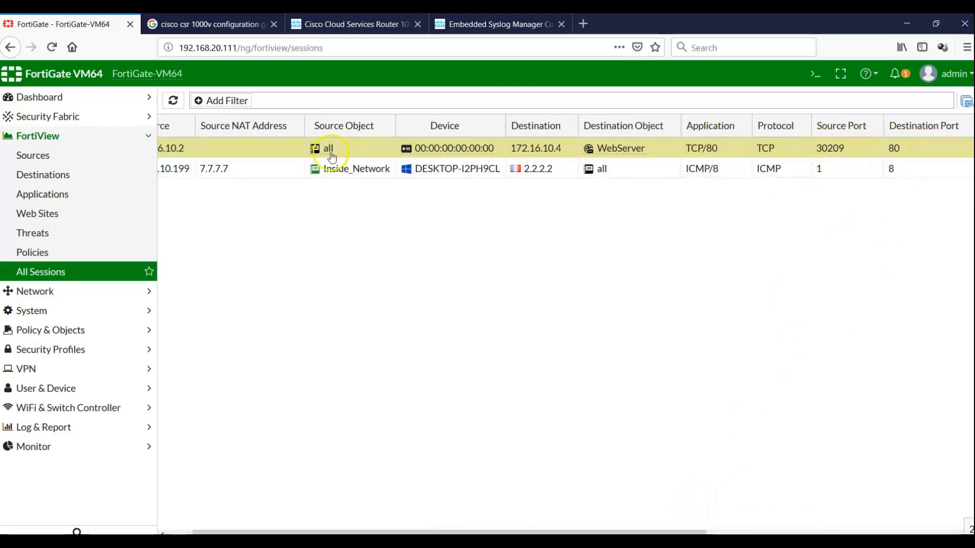
left_click_drag(328, 533, 303, 533)
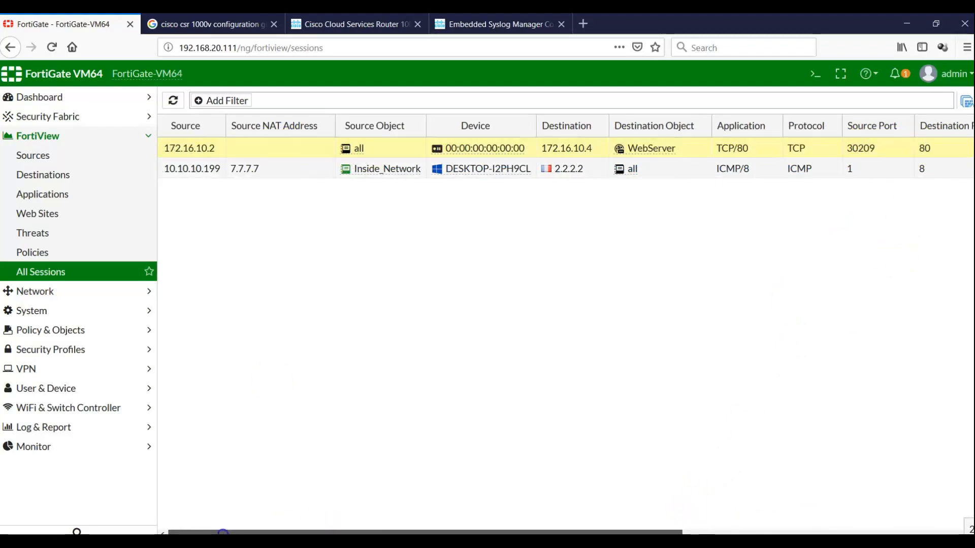
Step: Review the selectable columns for the All Sessions table and close the list without applying changes
left_click(165, 125)
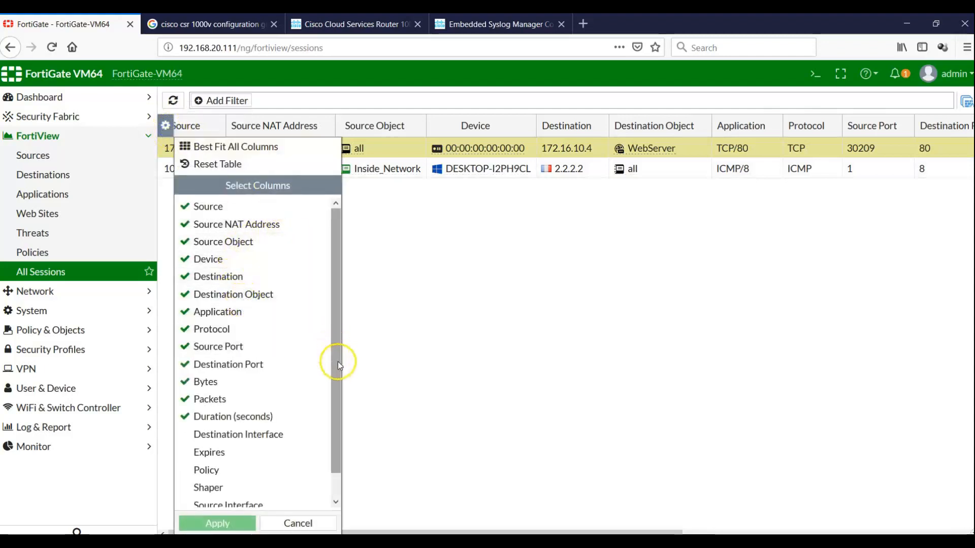
left_click_drag(339, 364, 333, 426)
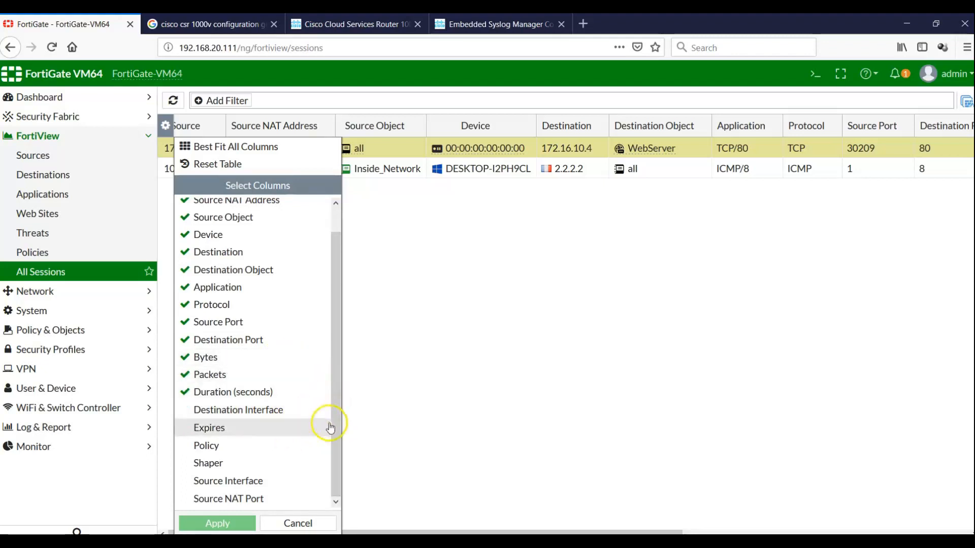
left_click_drag(336, 430, 352, 467)
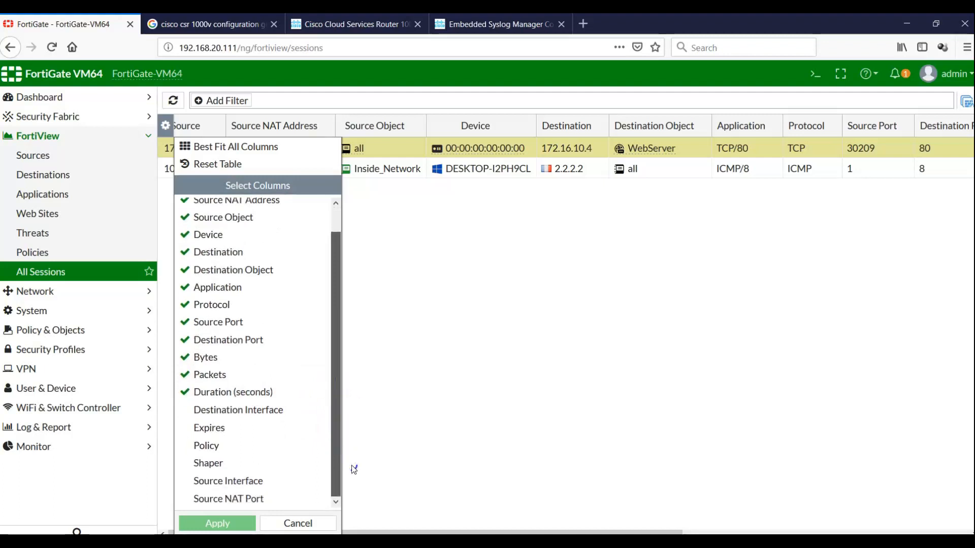
mouse_move(342, 434)
left_mouse_down()
mouse_move(329, 391)
mouse_move(333, 447)
left_mouse_up()
left_click(448, 405)
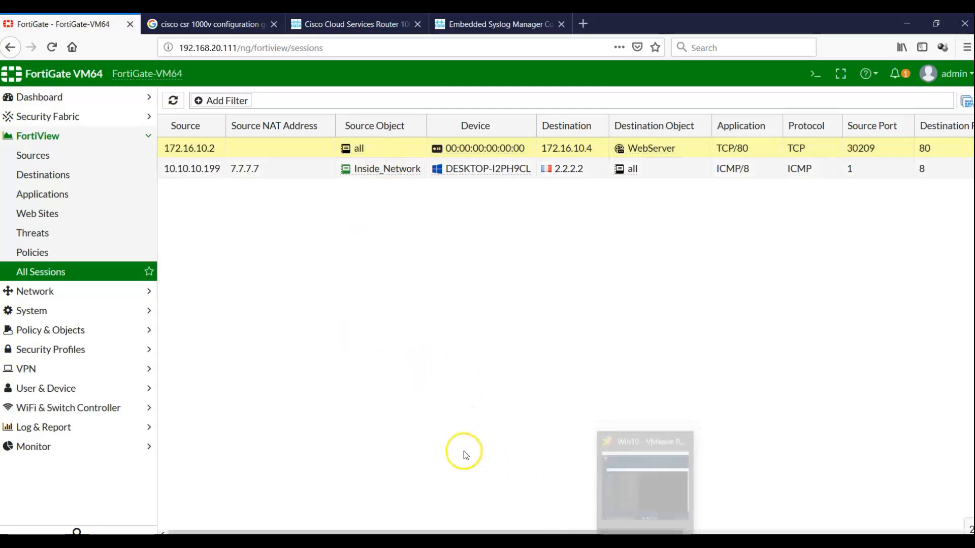
Step: Recheck the WebServer destination object's external and mapped addresses for the session from 172.16.10.2
key("ctrl+a")
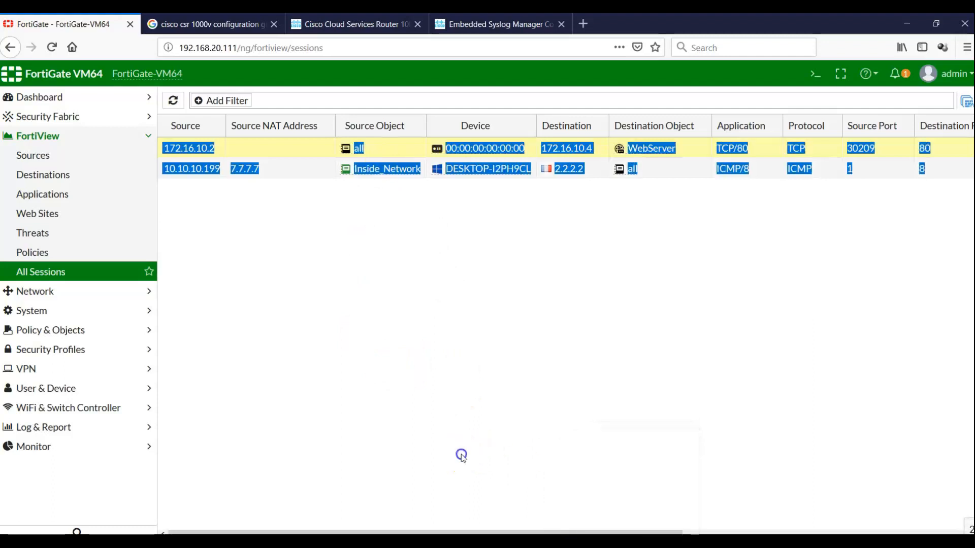
left_click(382, 148)
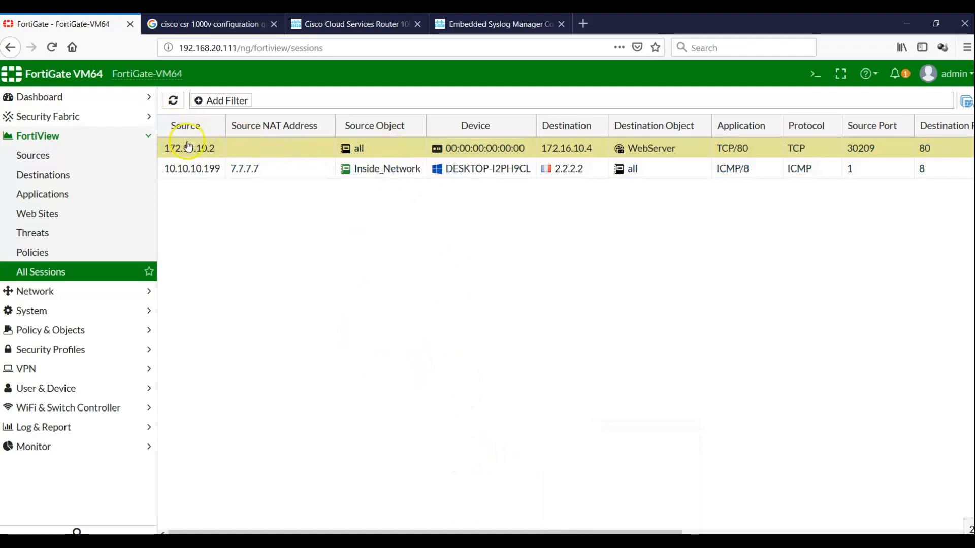
mouse_move(647, 151)
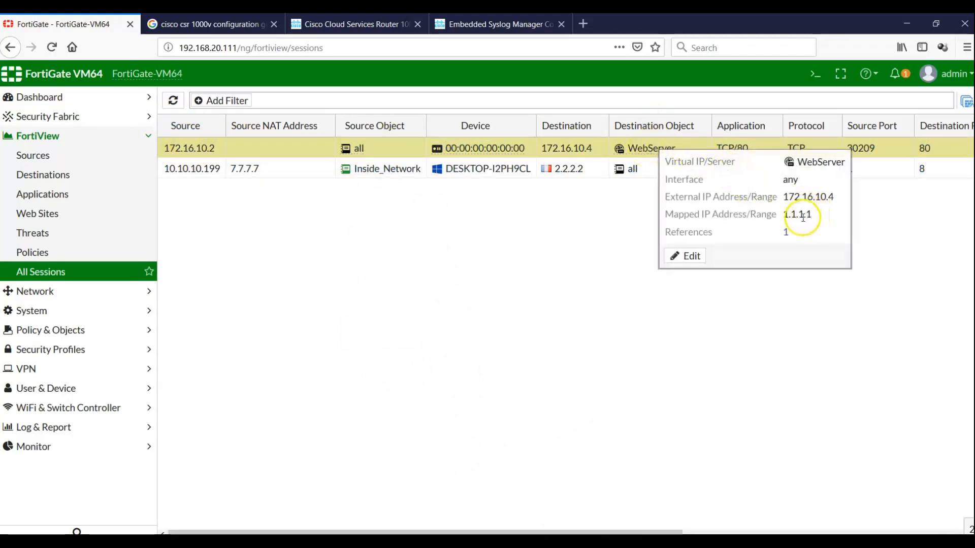
key("ctrl+a")
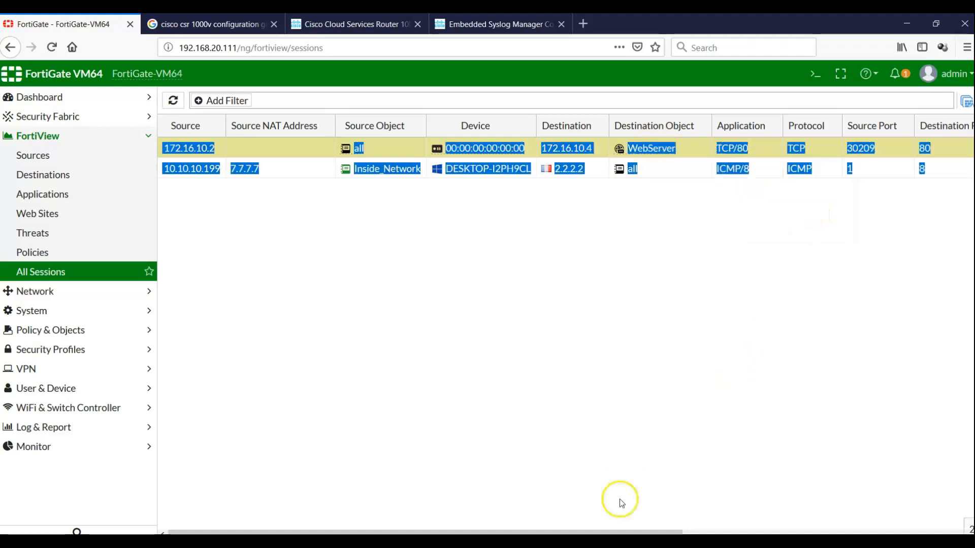
Step: View the network topology image, switch to the DMZ_Router session in Cisco CLI Analyzer and run "sh ip int br" to check the Loopback1 address
left_click(573, 541)
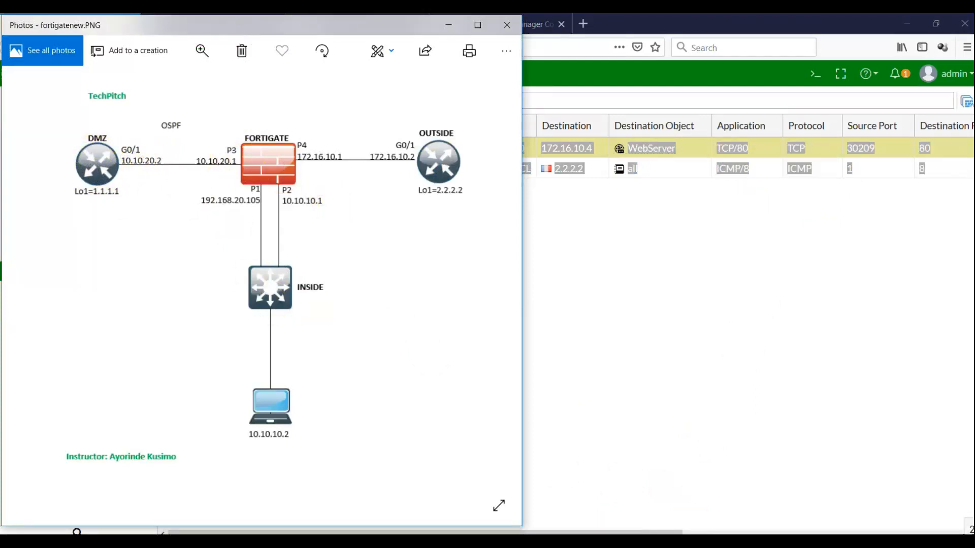
key("alt+Tab")
left_click(277, 225)
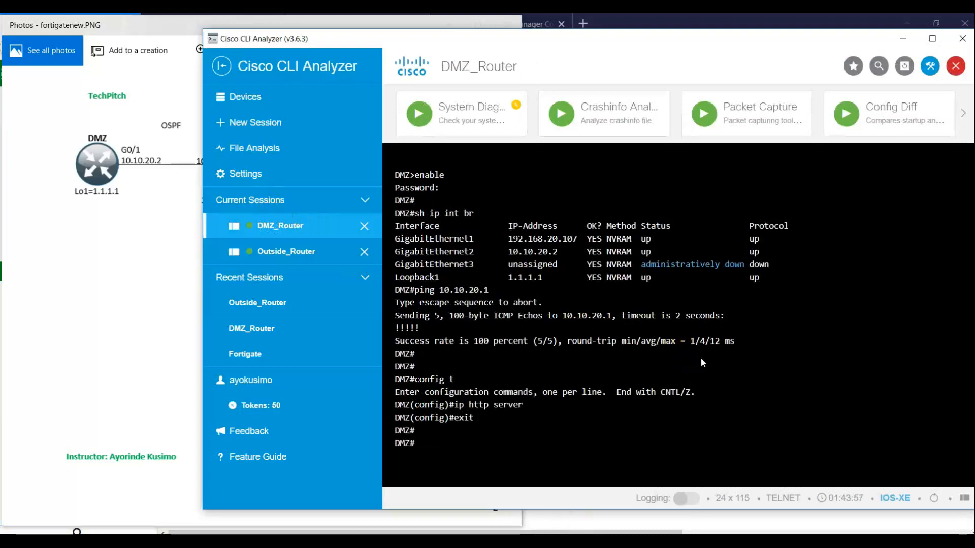
type("sh ip int br")
key("Return")
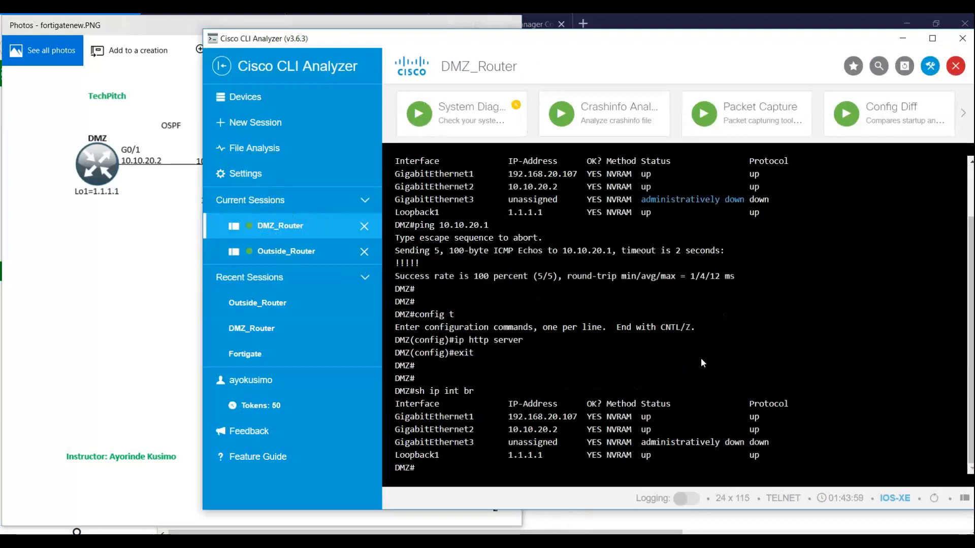
left_click_drag(556, 455, 507, 455)
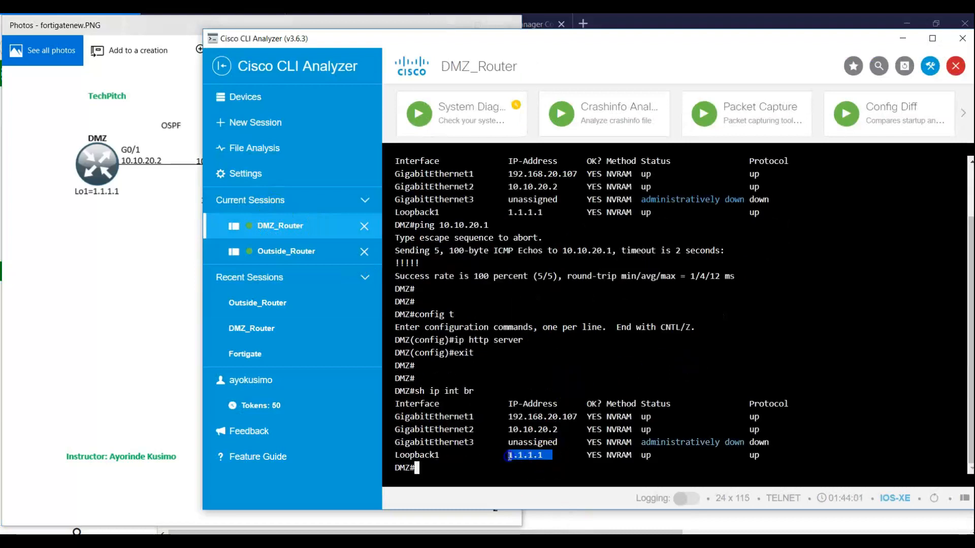
Step: Check the telnet connection in the Outside_Router session and return to the FortiGate web interface
left_click(302, 254)
left_click(455, 454)
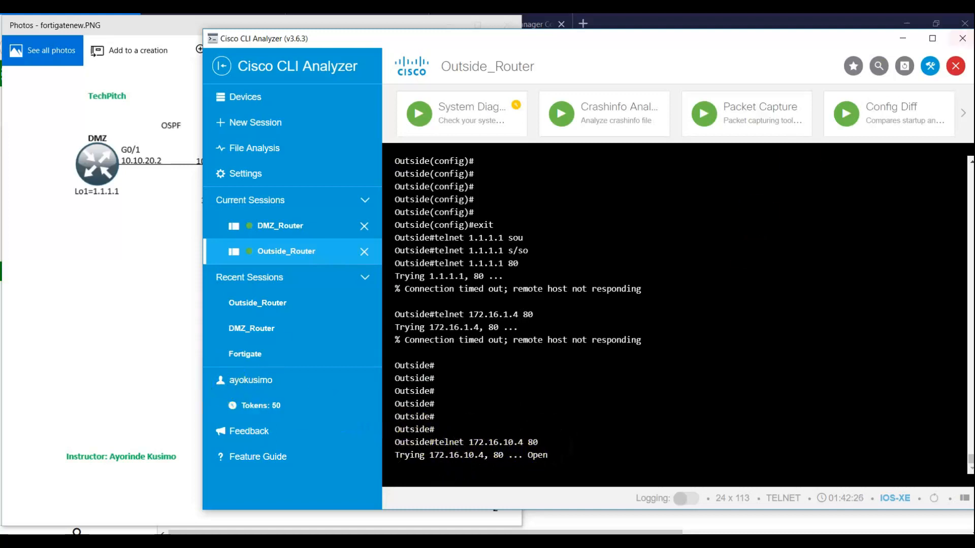
left_click(902, 38)
left_click(744, 286)
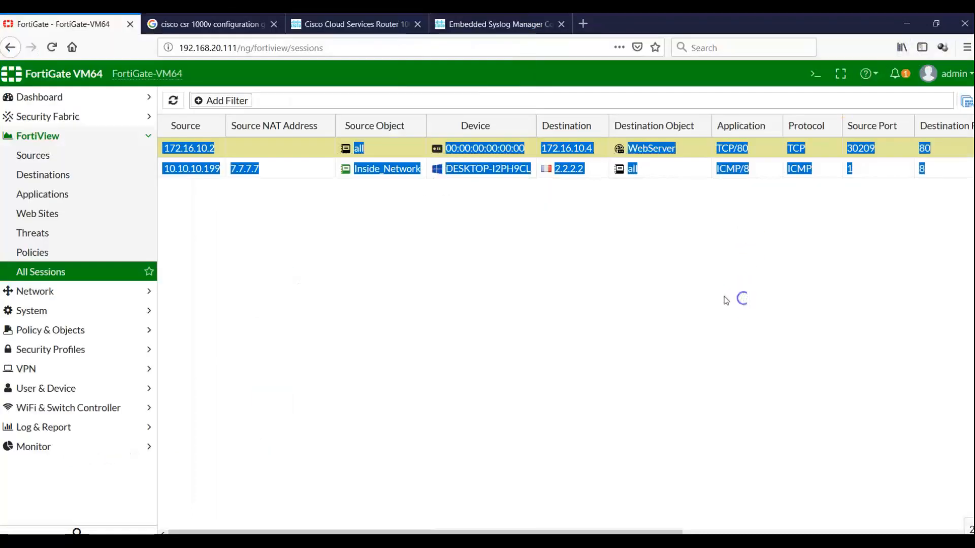
Step: Open Policies in FortiView and drill down into the Out_DMZ policy
left_click(69, 252)
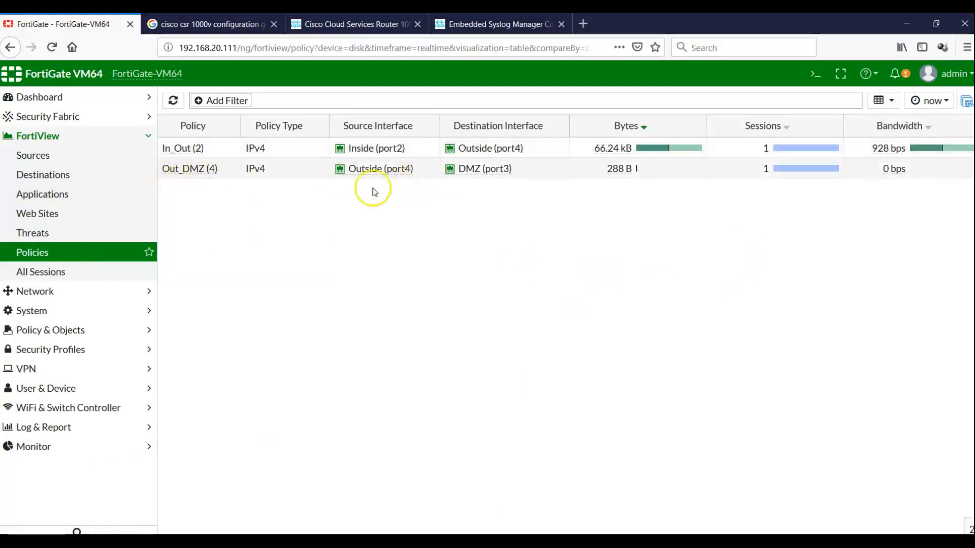
left_click(202, 170)
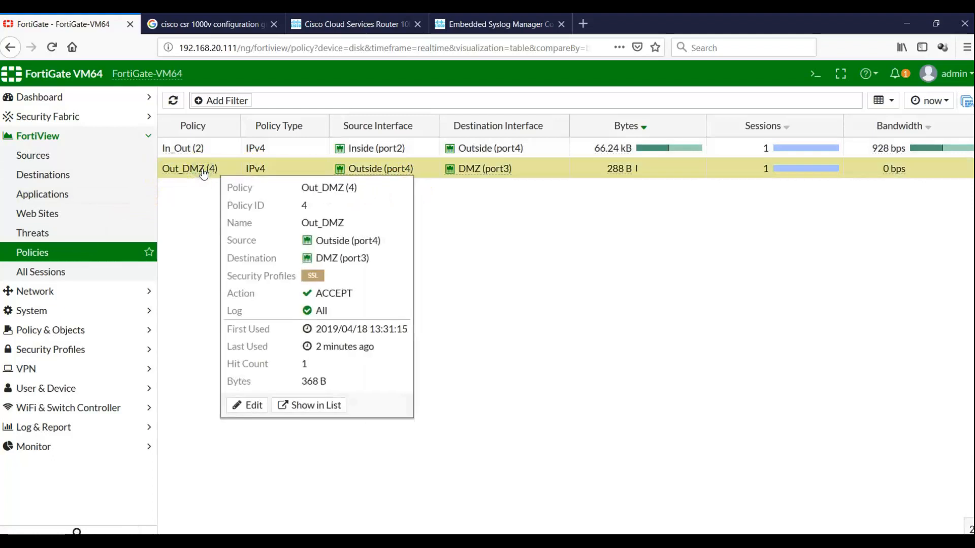
double_click(202, 171)
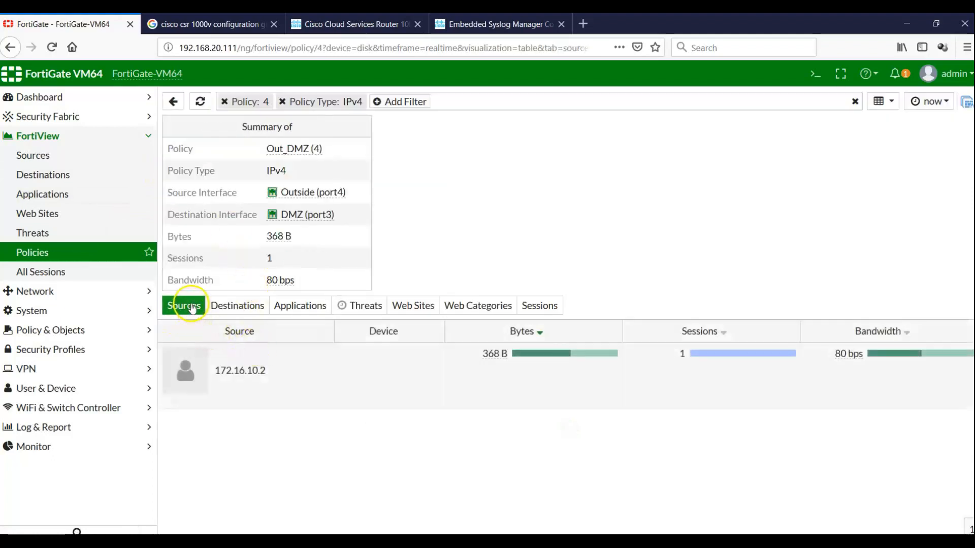
Step: Examine the Out_DMZ policy's destinations, applications, threats and sources, followed by the overall FortiView destinations and sources
left_click(242, 308)
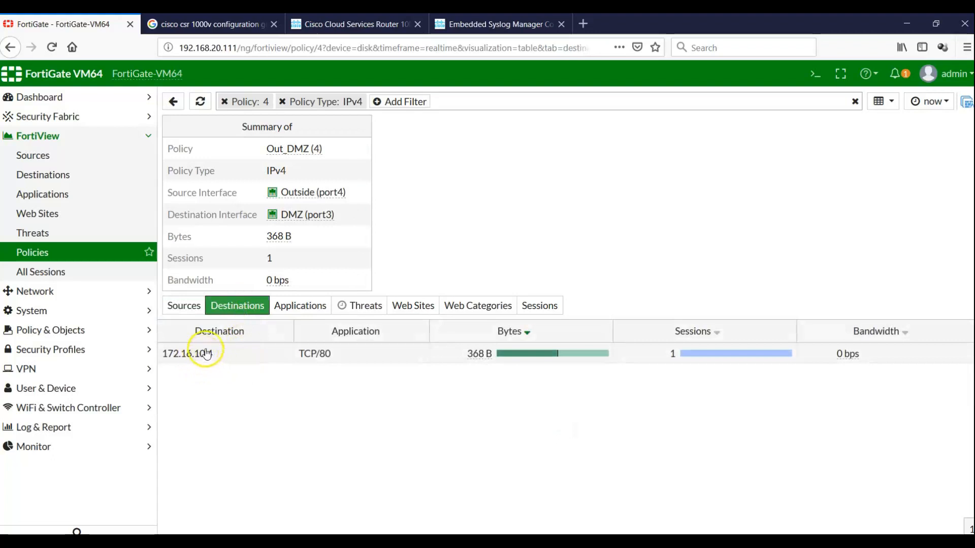
left_click(287, 309)
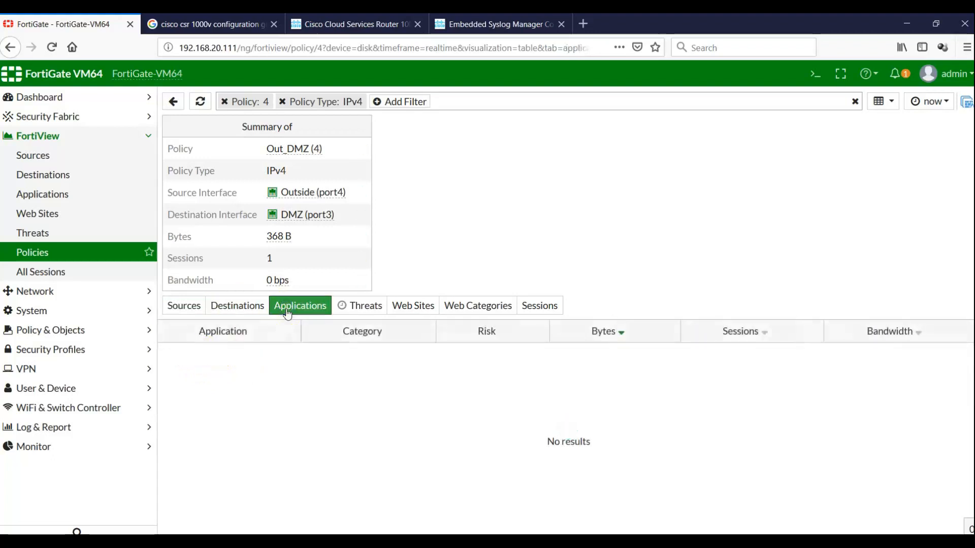
left_click(362, 309)
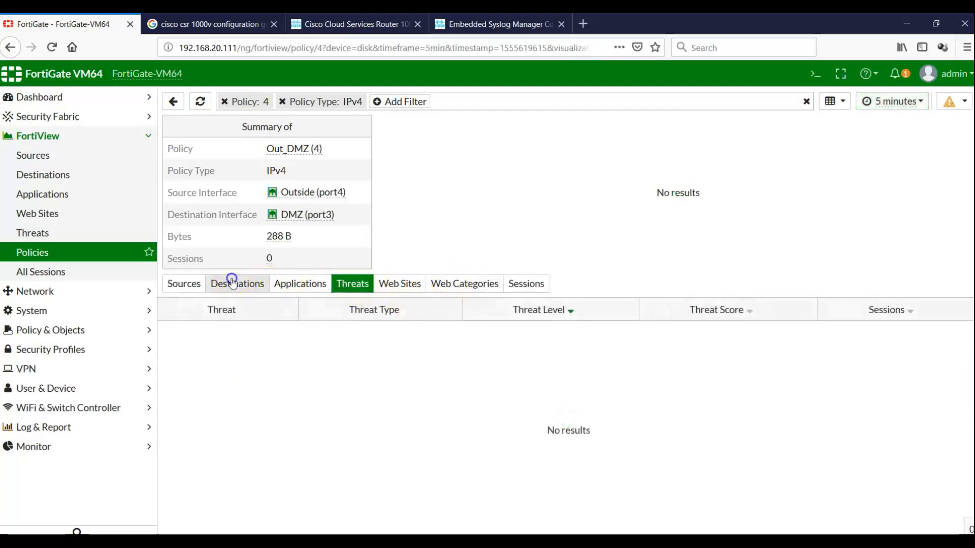
left_click(236, 283)
left_click(185, 285)
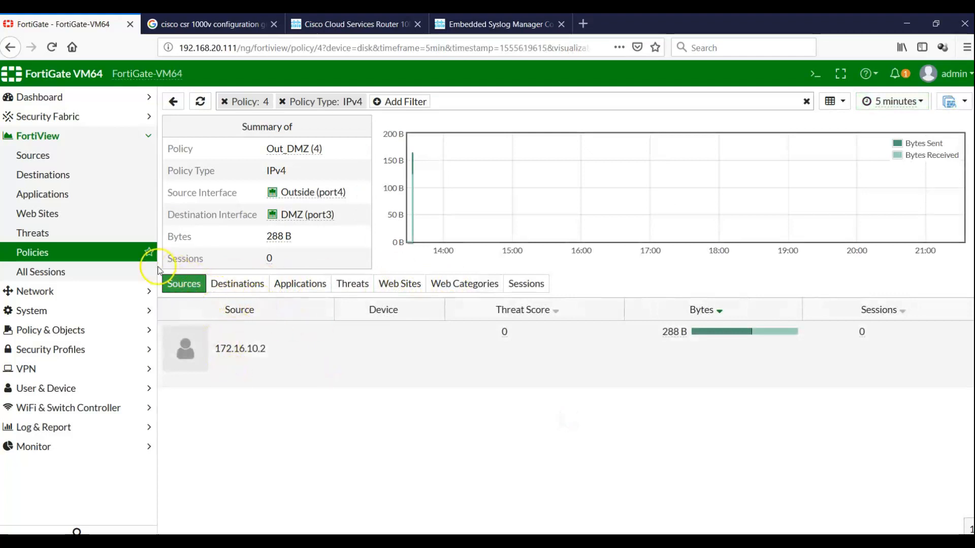
left_click(44, 178)
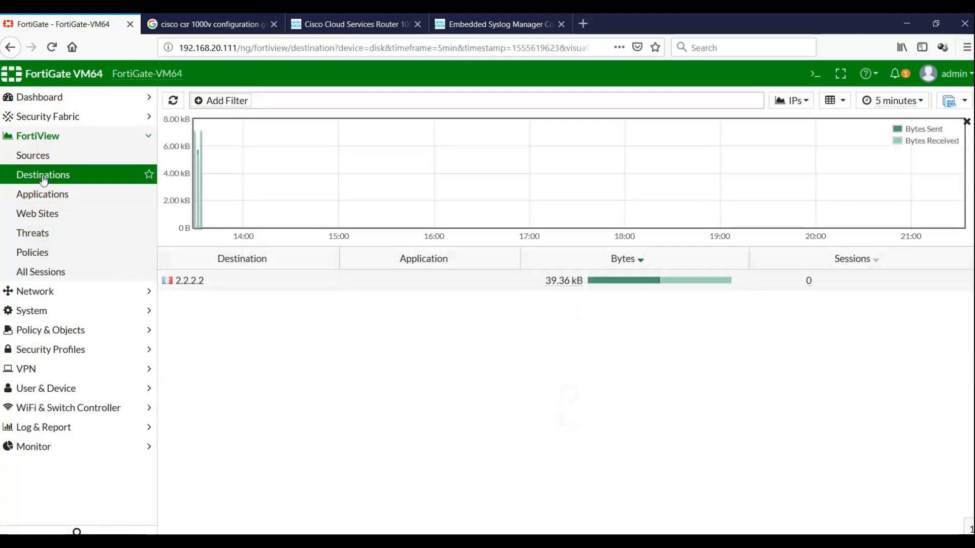
left_click(43, 156)
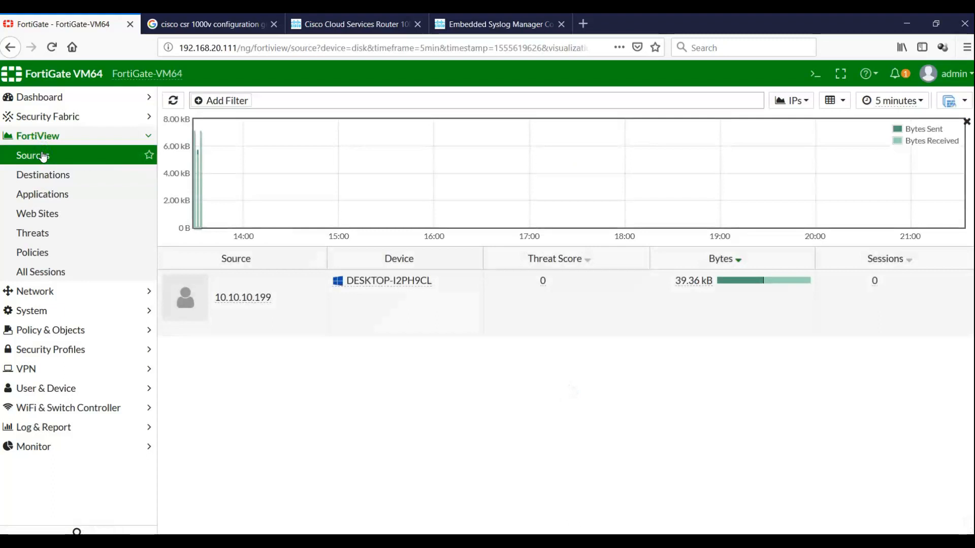
Step: Open the WebServer virtual IP for editing and enable port forwarding
left_click(69, 330)
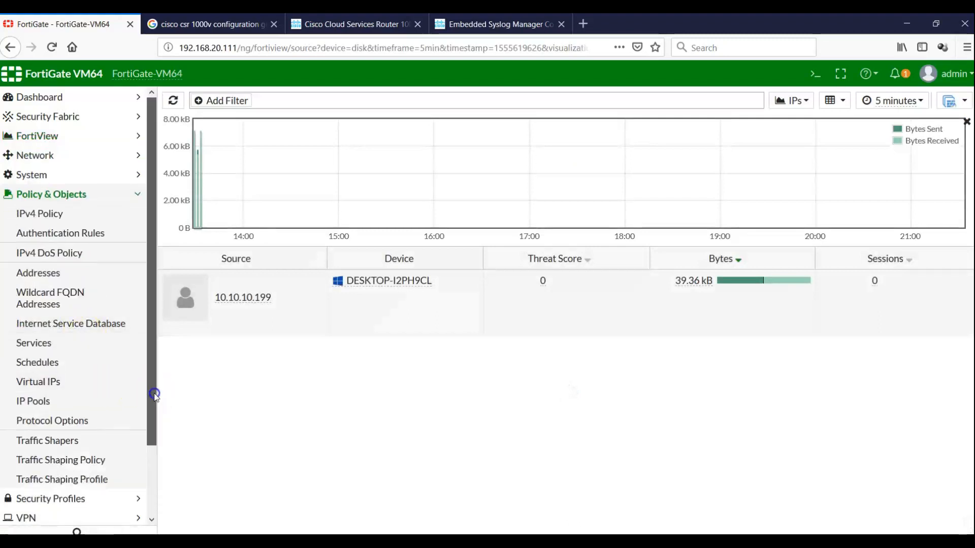
scroll(81, 392, "down", 1)
left_click(43, 355)
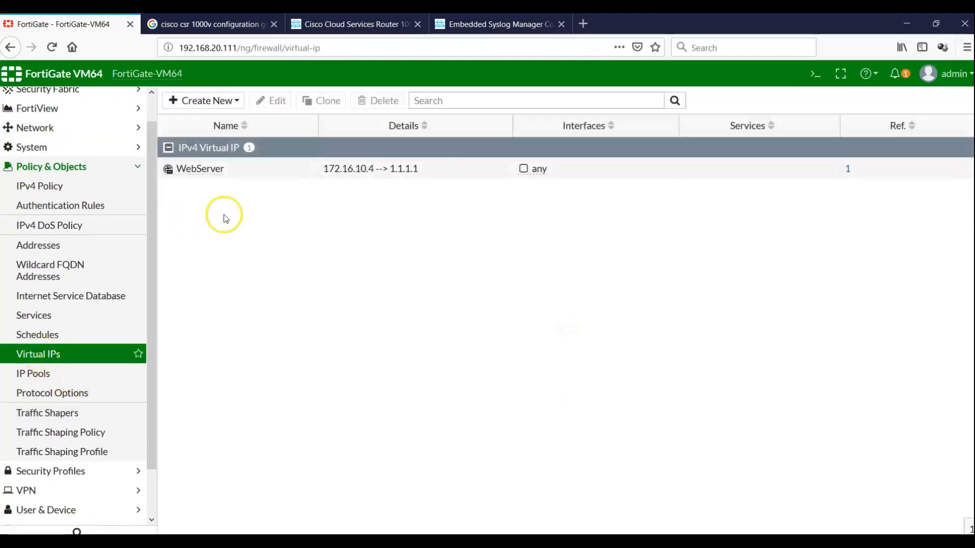
double_click(253, 176)
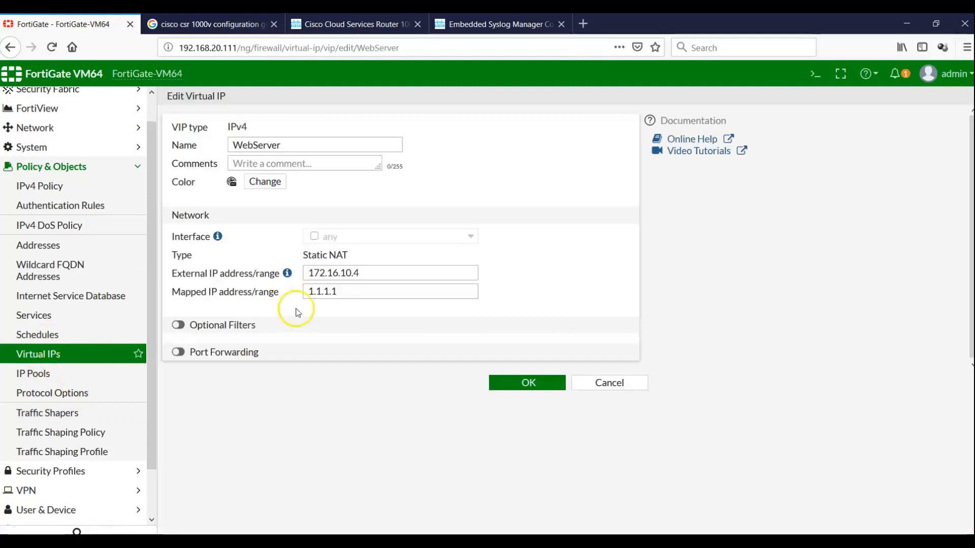
left_click(179, 352)
left_click(178, 325)
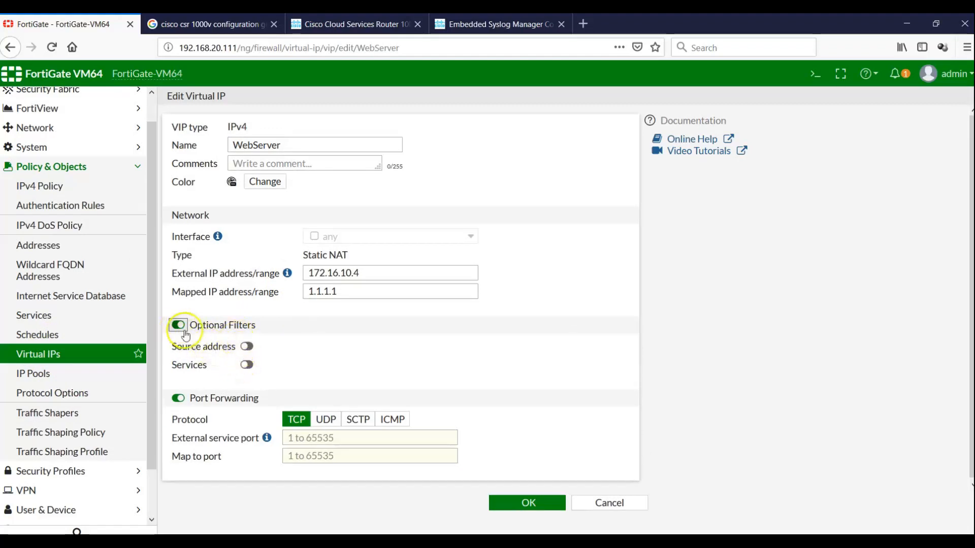
left_click(247, 365)
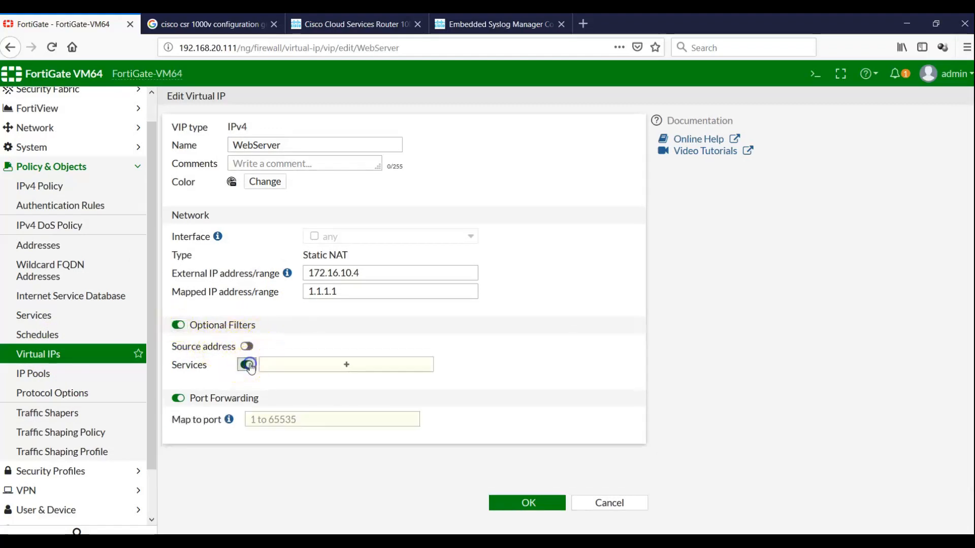
left_click(248, 366)
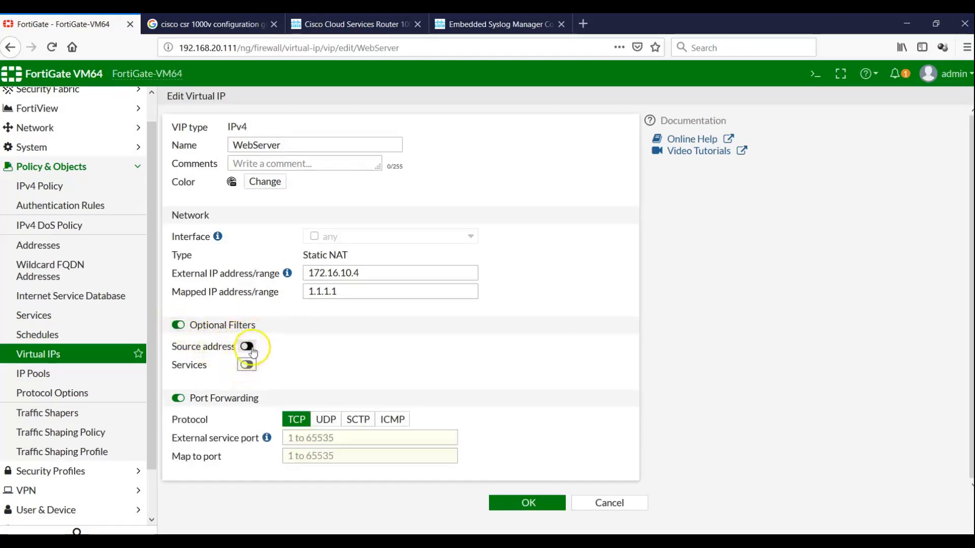
left_click(253, 348)
left_click(256, 348)
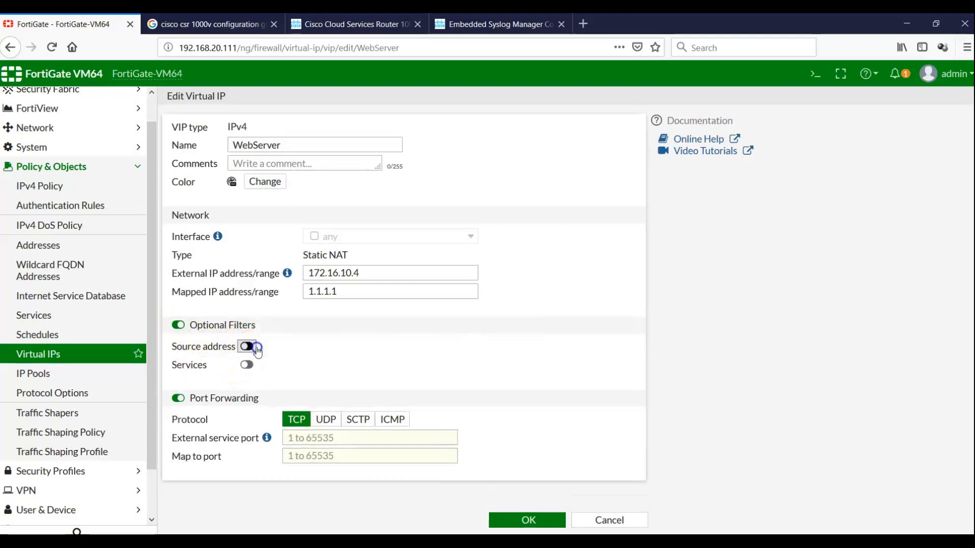
left_click(178, 327)
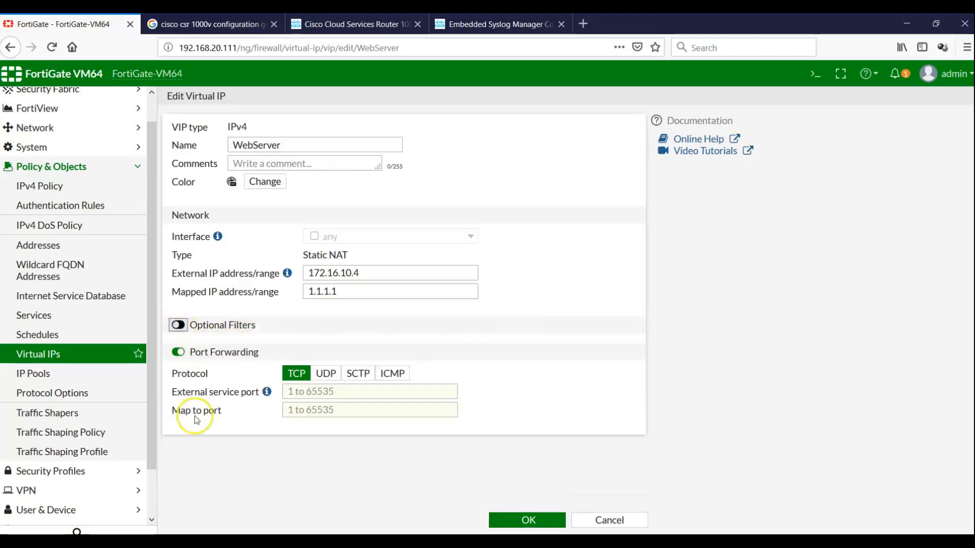
Step: Set the TCP external service port to 8888, map it to port 80 and save the WebServer virtual IP
left_click(332, 393)
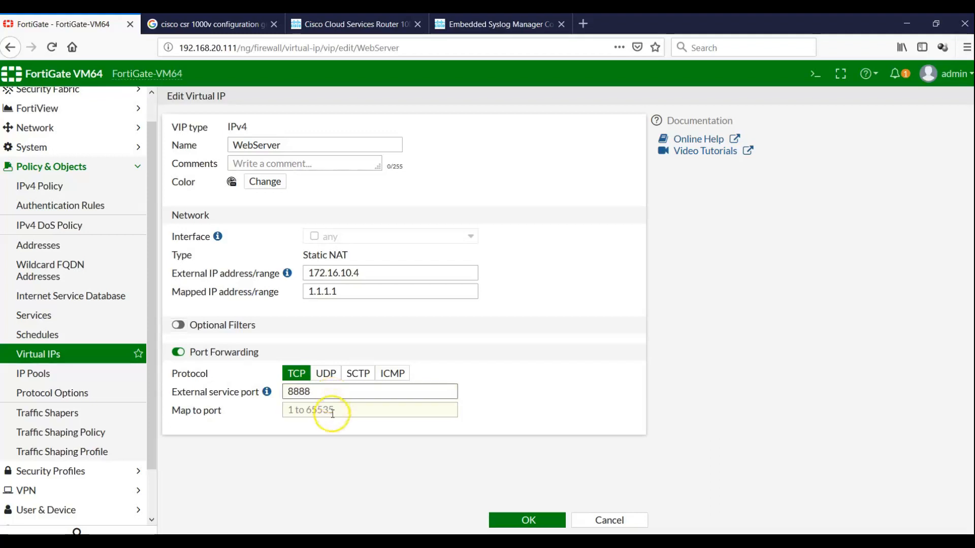
left_click(332, 414)
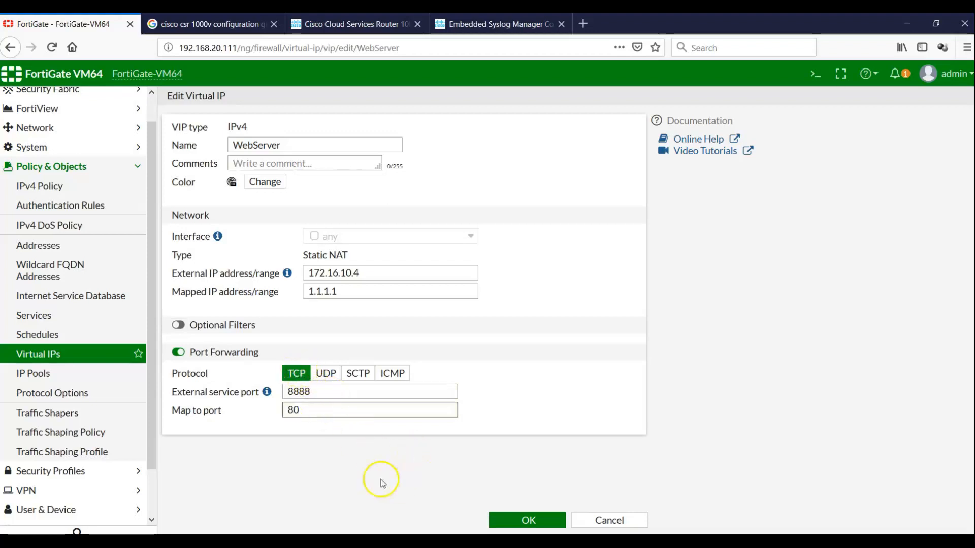
left_click(513, 521)
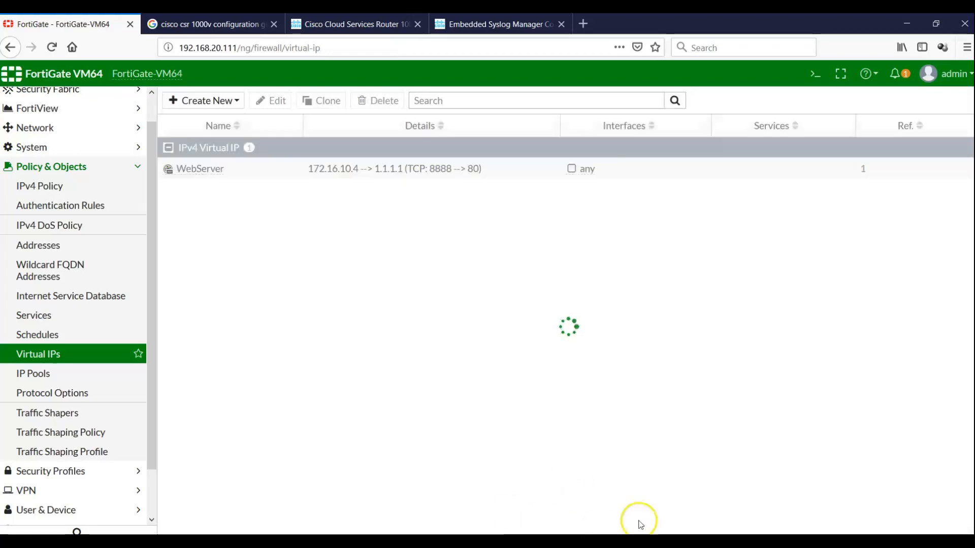
Step: Switch to the Outside_Router session in Cisco CLI Analyzer and run telnet 172.16.10.4 8888 to test the forwarded port
key("alt+Tab")
left_click(637, 365)
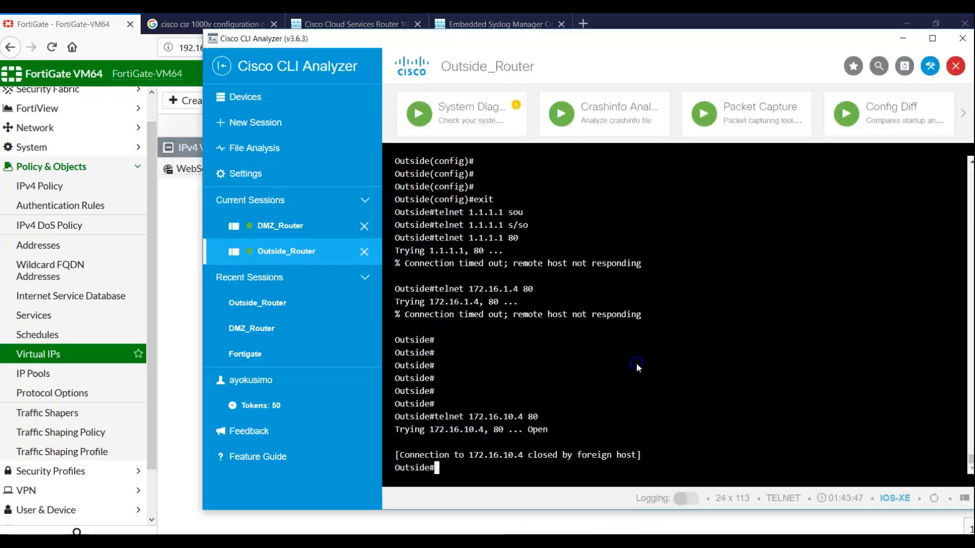
type("telnet 172.16.10.4 8")
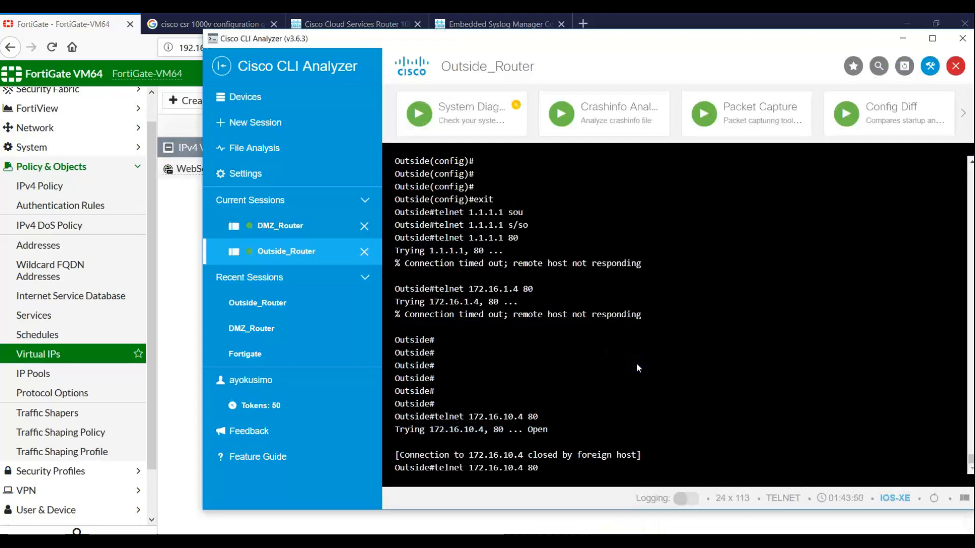
type("880")
key("BackSpace")
type("8")
key("BackSpace")
type("0")
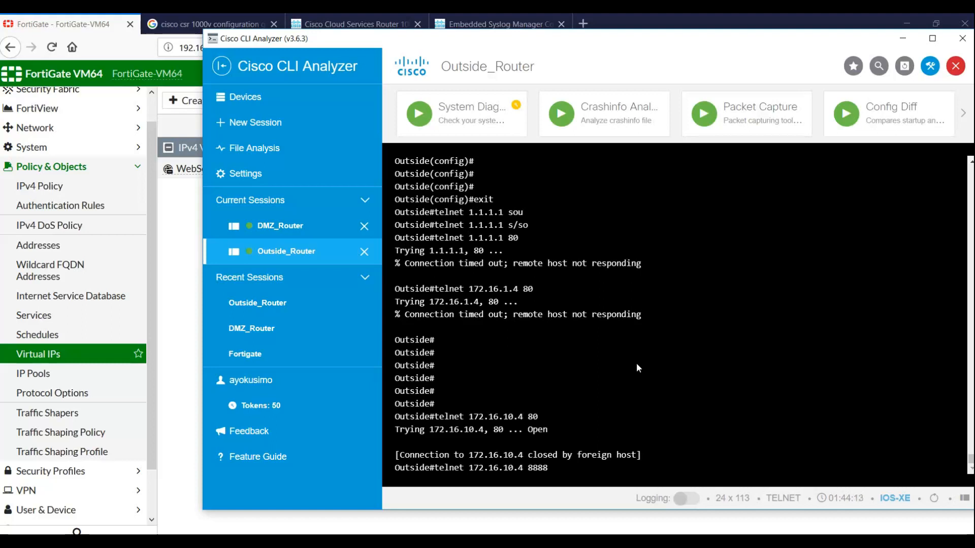
key("Return")
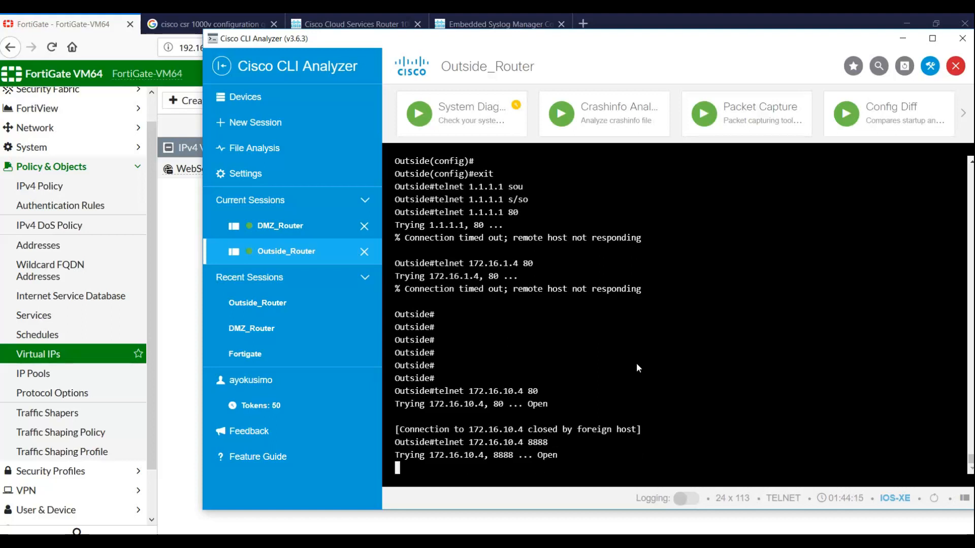
left_click_drag(561, 454, 536, 455)
Step: Return to the FortiGate browser window and examine the WebServer session across all columns of FortiView All Sessions
left_click(182, 327)
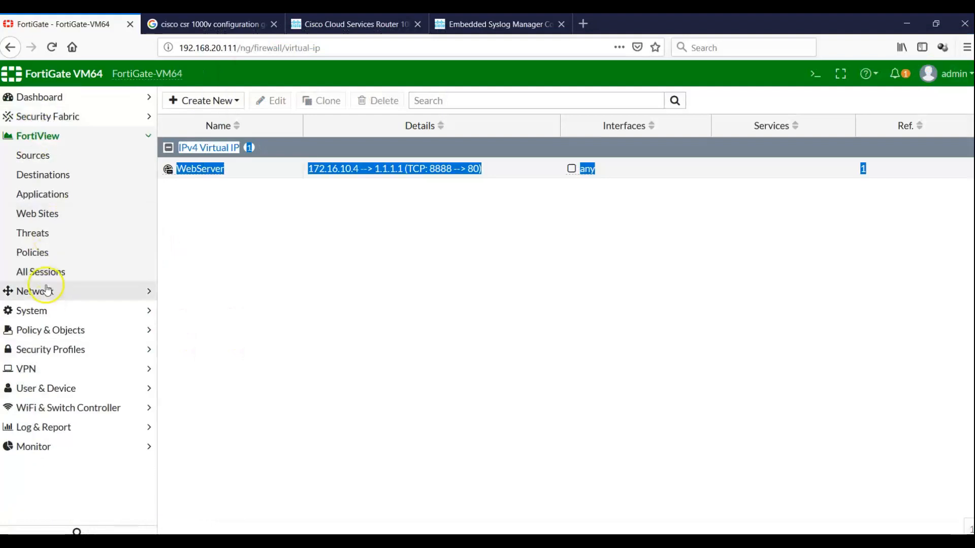
left_click(36, 272)
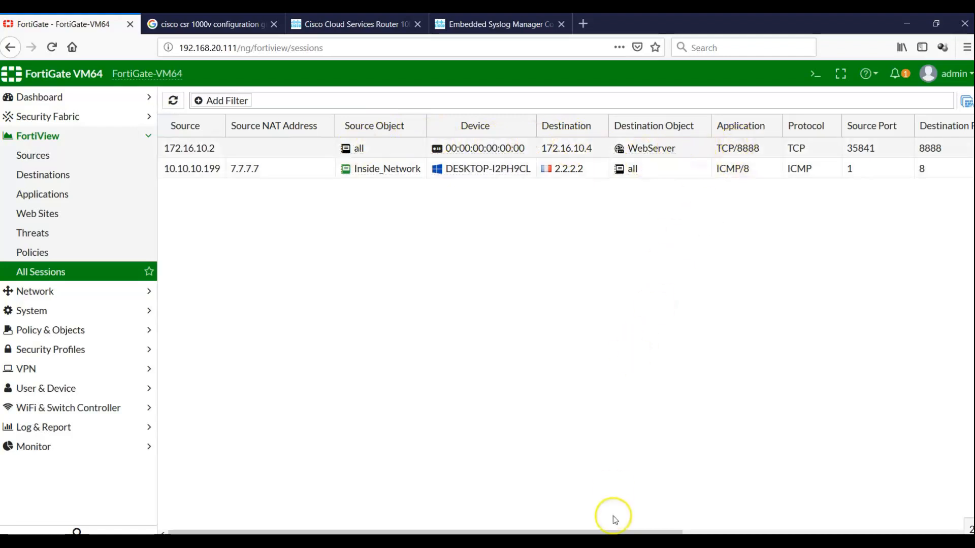
left_click_drag(616, 532, 901, 525)
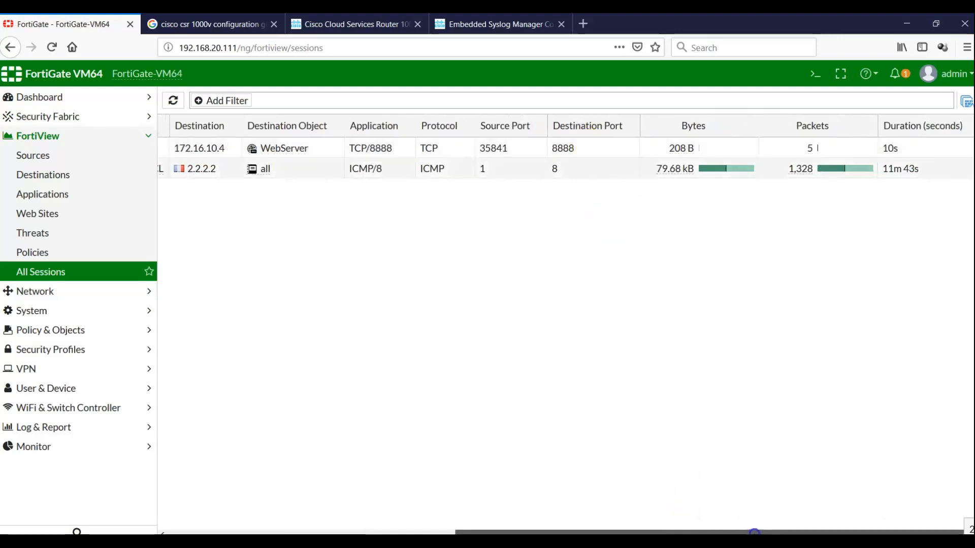
left_click_drag(754, 532, 243, 513)
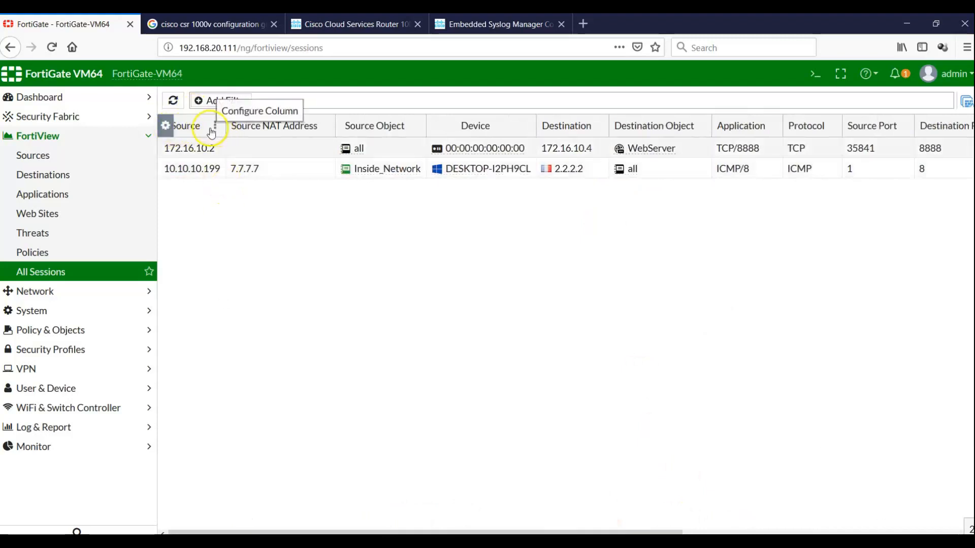
Step: Add the Source NAT Port column to the All Sessions table and remove the Packets and Duration (seconds) columns
left_click(210, 129)
left_click(166, 126)
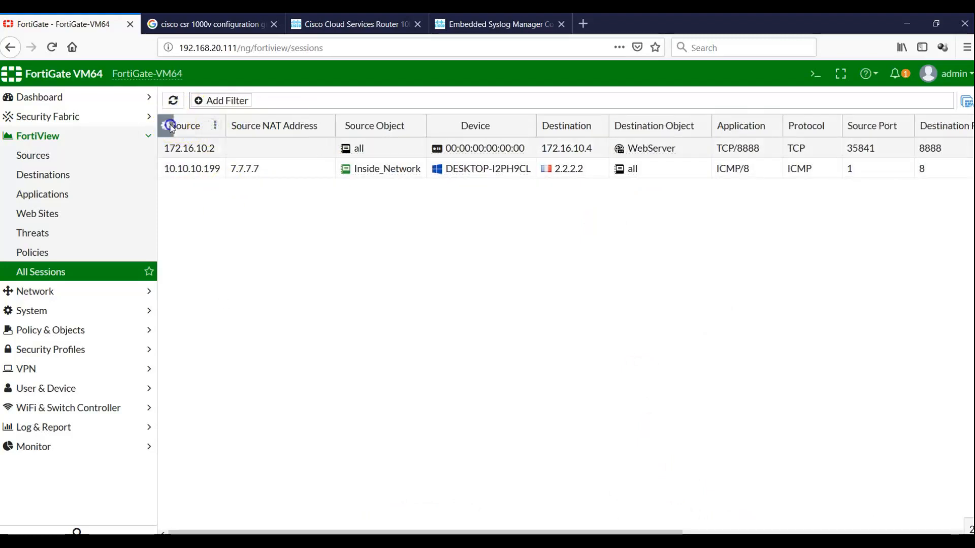
left_click(166, 127)
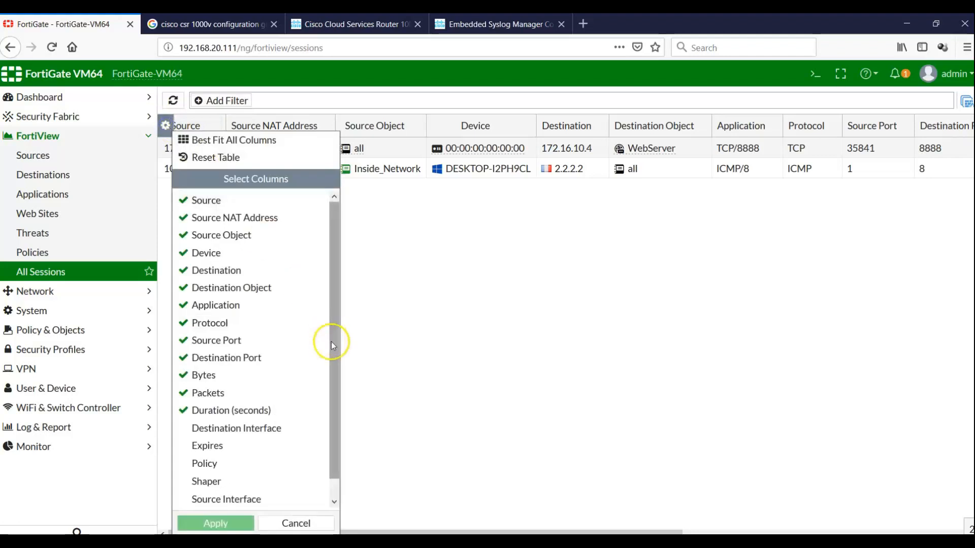
left_click_drag(330, 368, 331, 424)
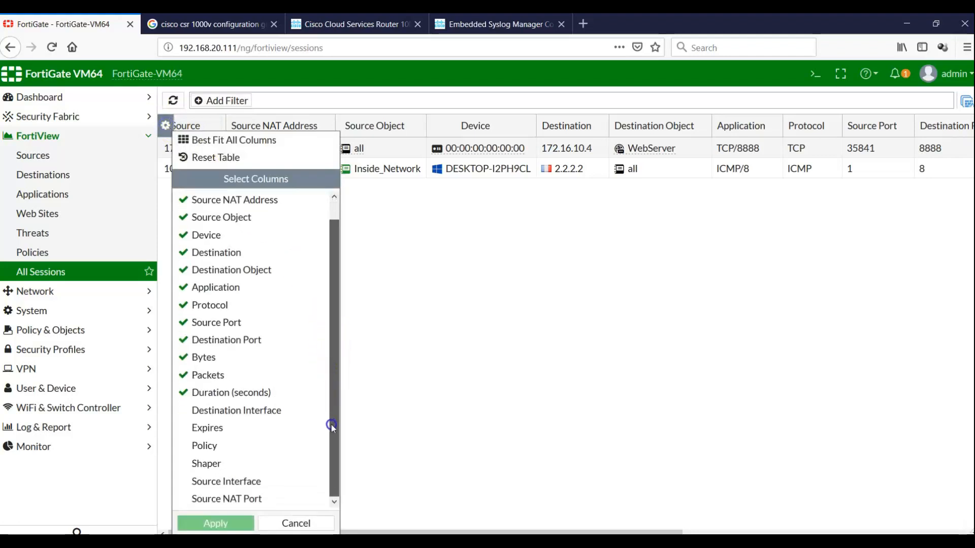
left_click(244, 502)
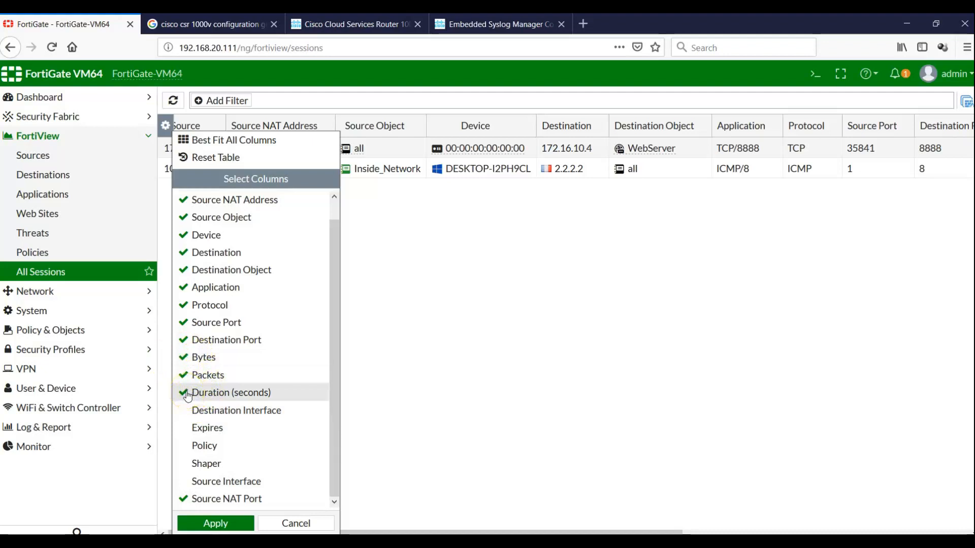
left_click(186, 375)
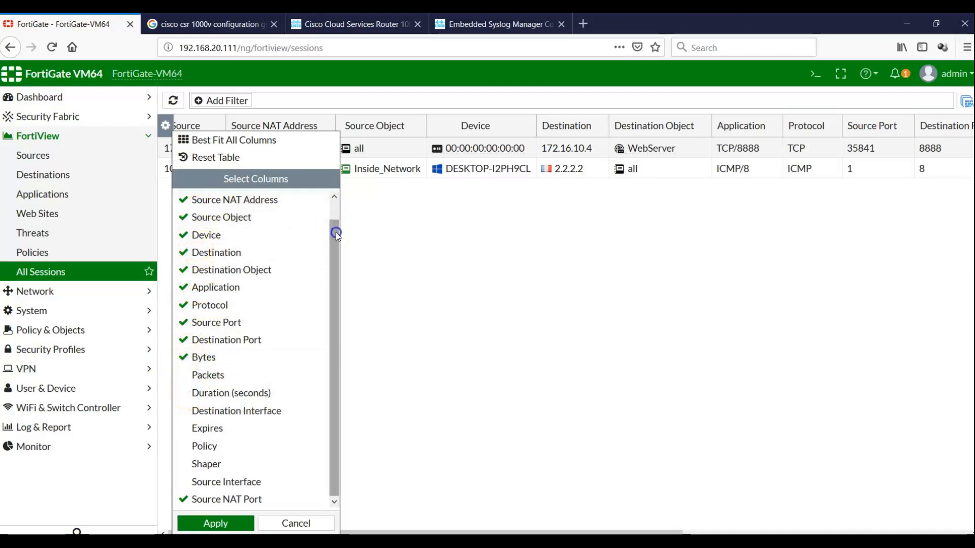
mouse_move(336, 232)
left_mouse_down()
mouse_move(336, 201)
mouse_move(338, 245)
left_mouse_up()
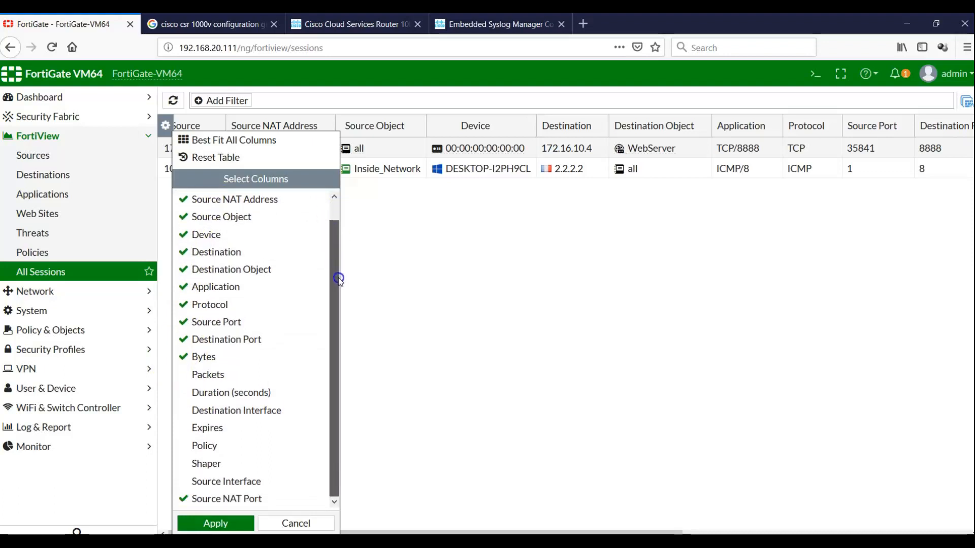
mouse_move(338, 241)
left_mouse_down()
mouse_move(330, 198)
mouse_move(339, 248)
left_mouse_up()
left_click(223, 522)
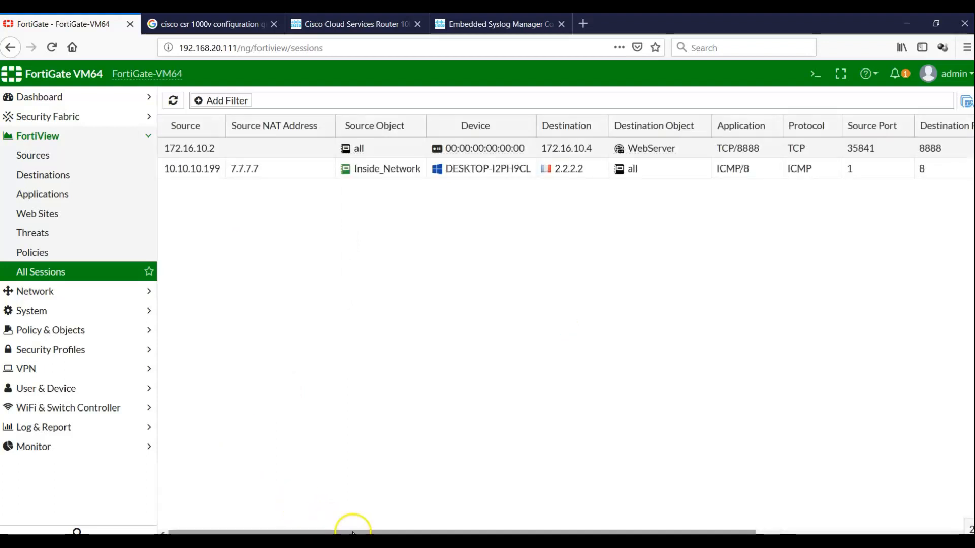
left_click_drag(348, 532, 392, 504)
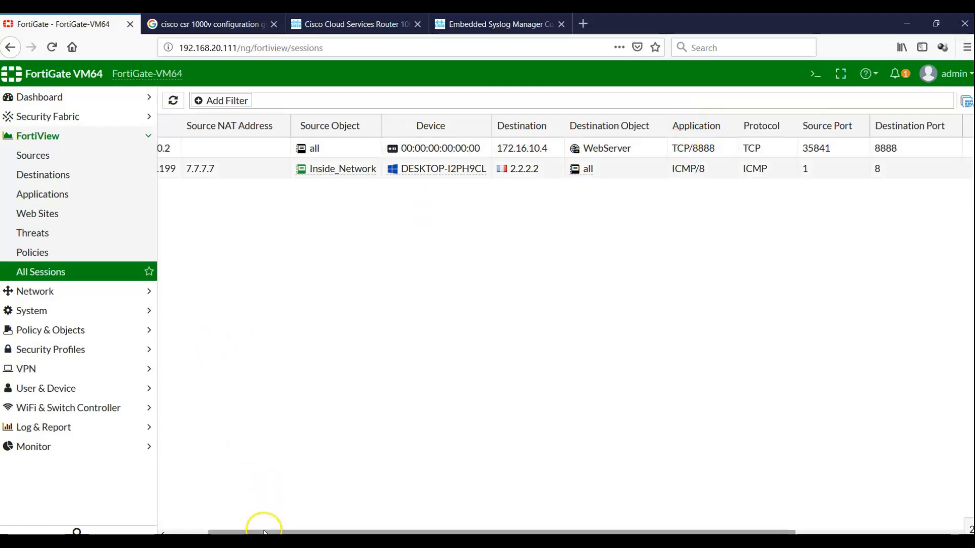
left_click_drag(261, 531, 136, 523)
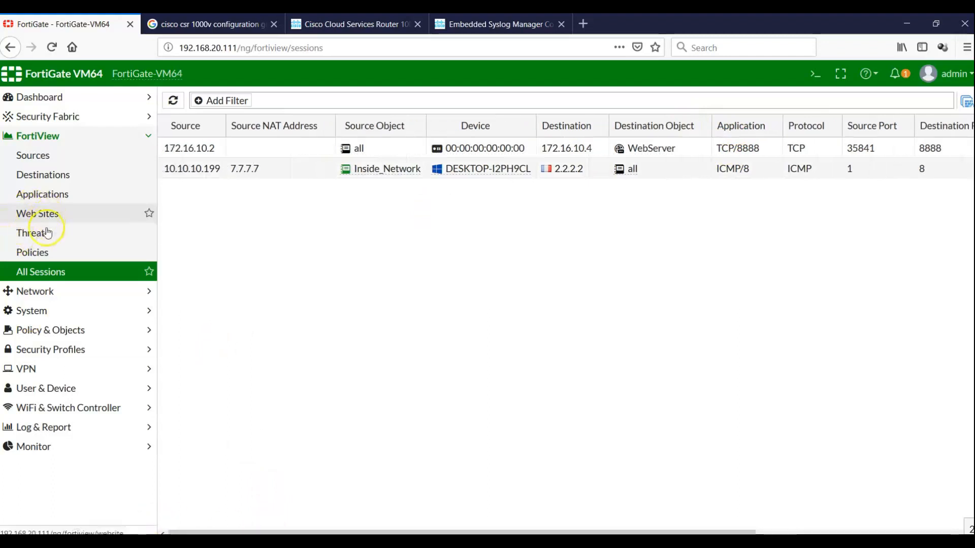
Step: Drill down into the Out_DMZ policy in FortiView Policies and examine its destinations and sessions
left_click(33, 254)
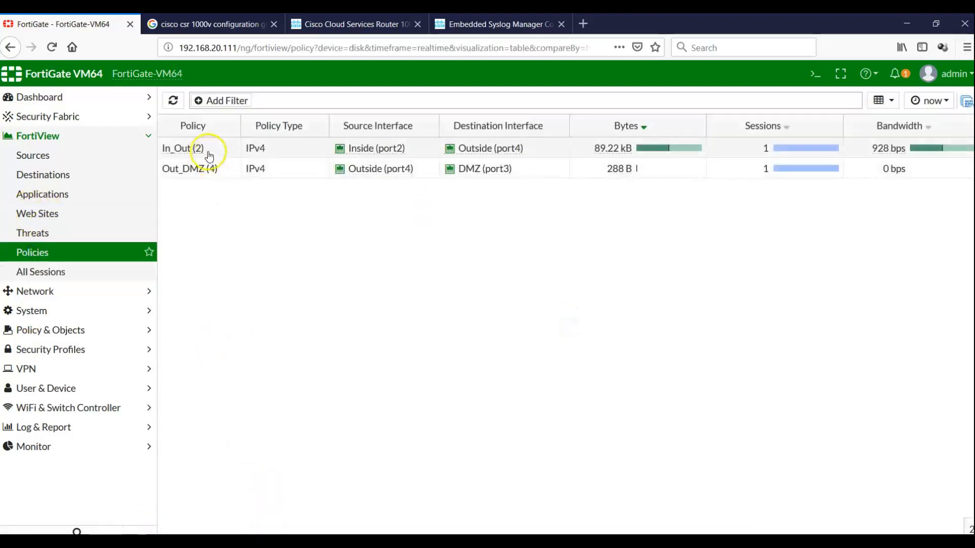
double_click(190, 173)
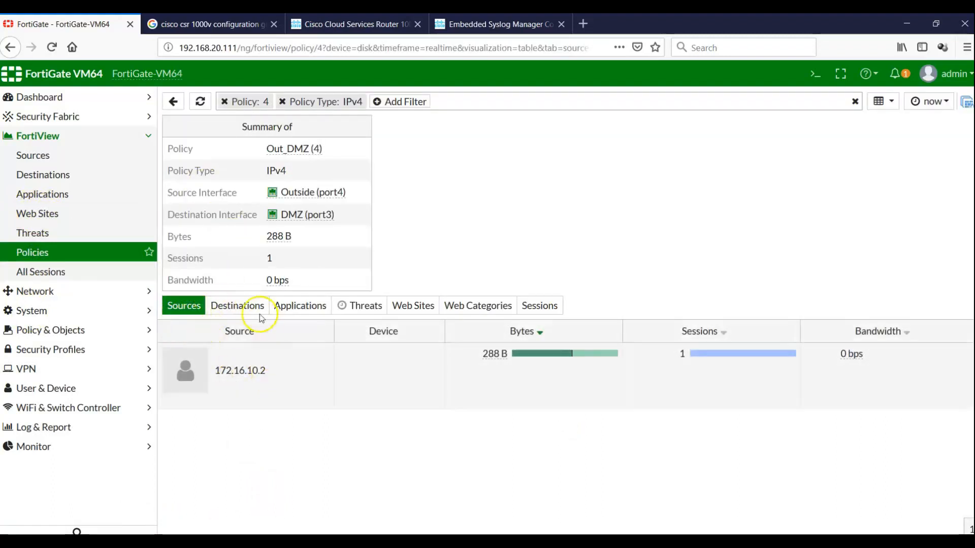
left_click(244, 310)
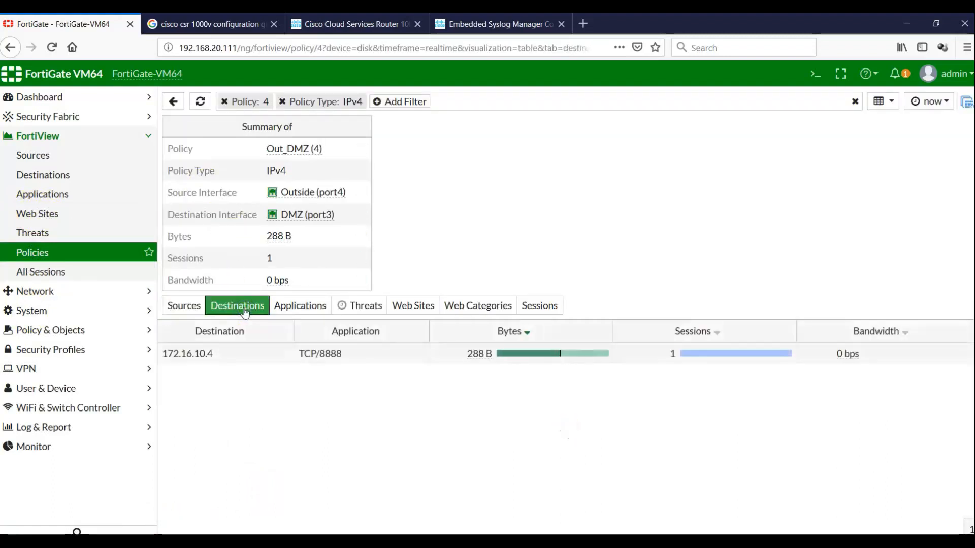
mouse_move(472, 363)
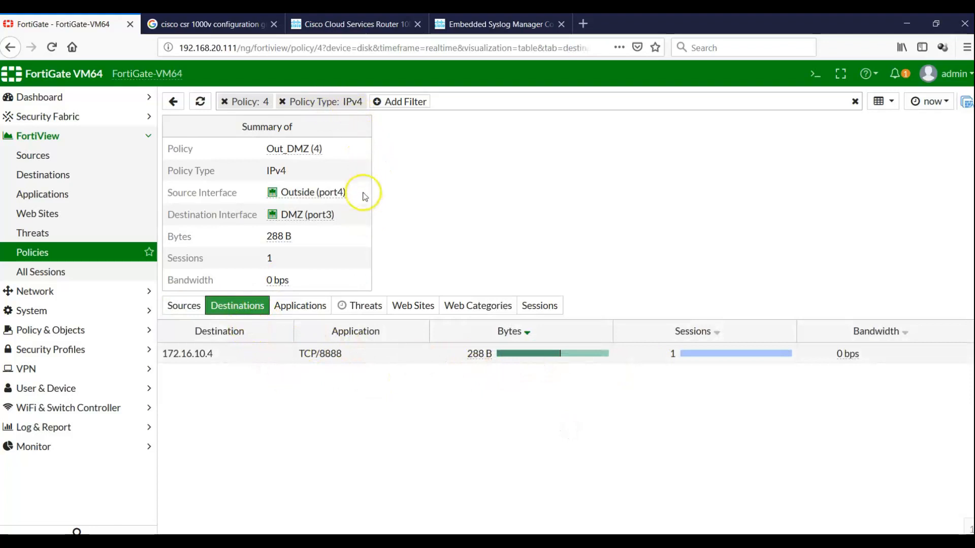
left_click(530, 306)
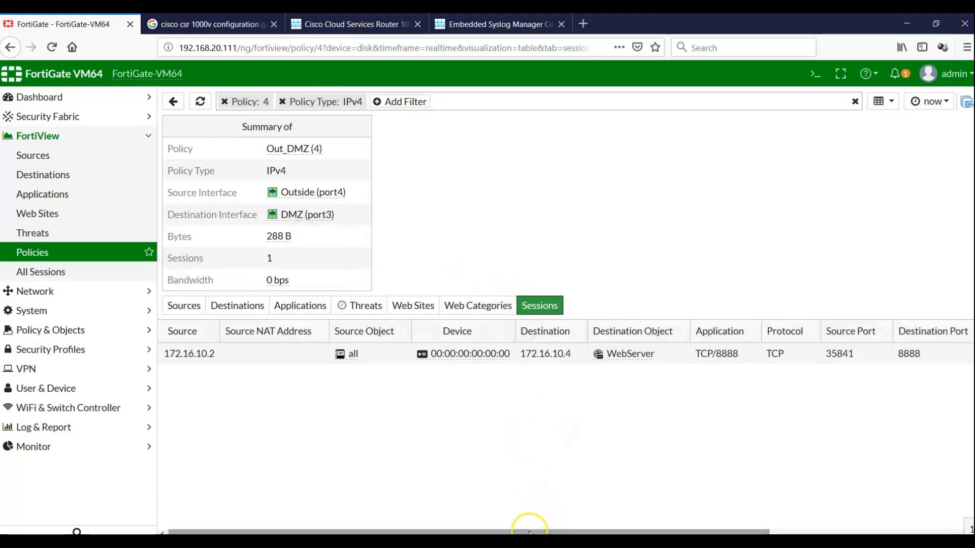
left_click_drag(533, 531, 384, 530)
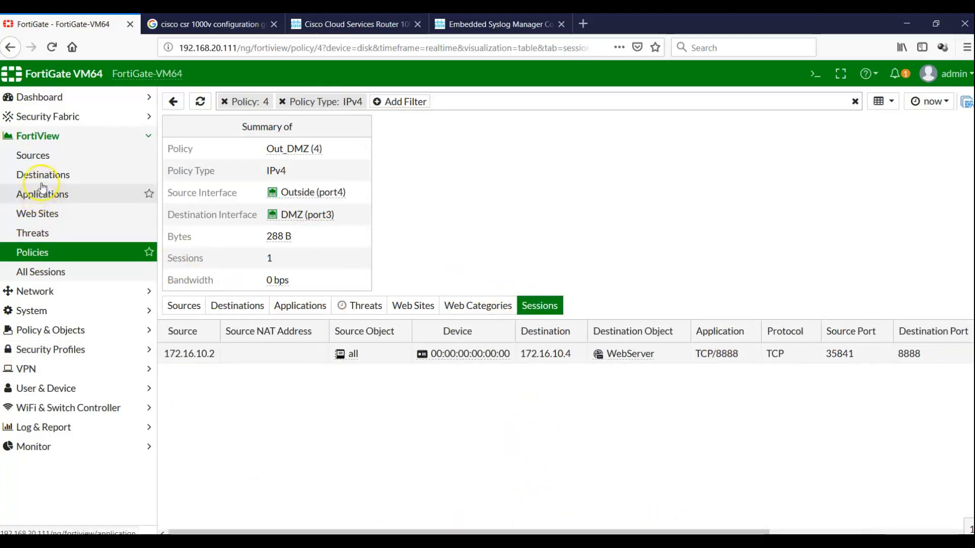
Step: Open the Forward Traffic log and add the Destination NAT IP and Destination NAT Port columns, removing the Archive column
left_click(57, 428)
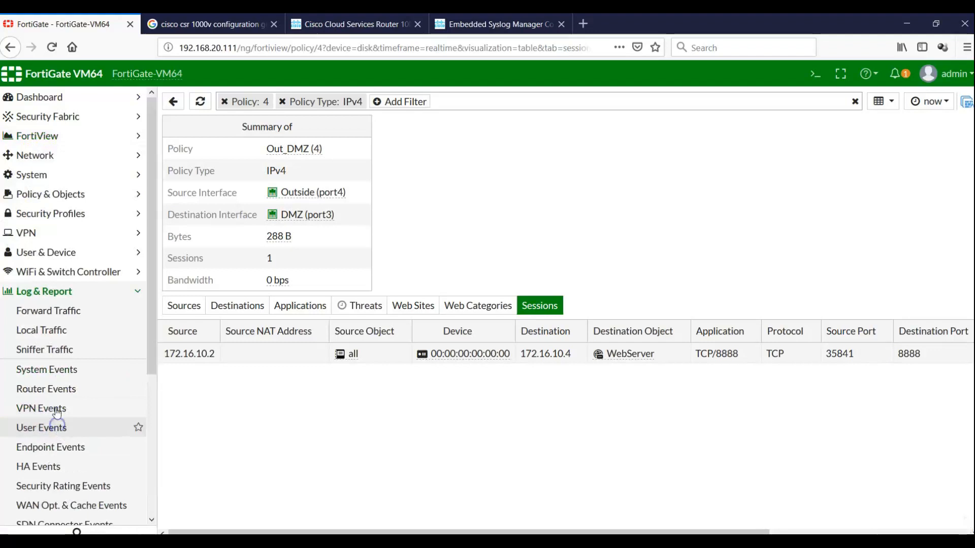
left_click(68, 310)
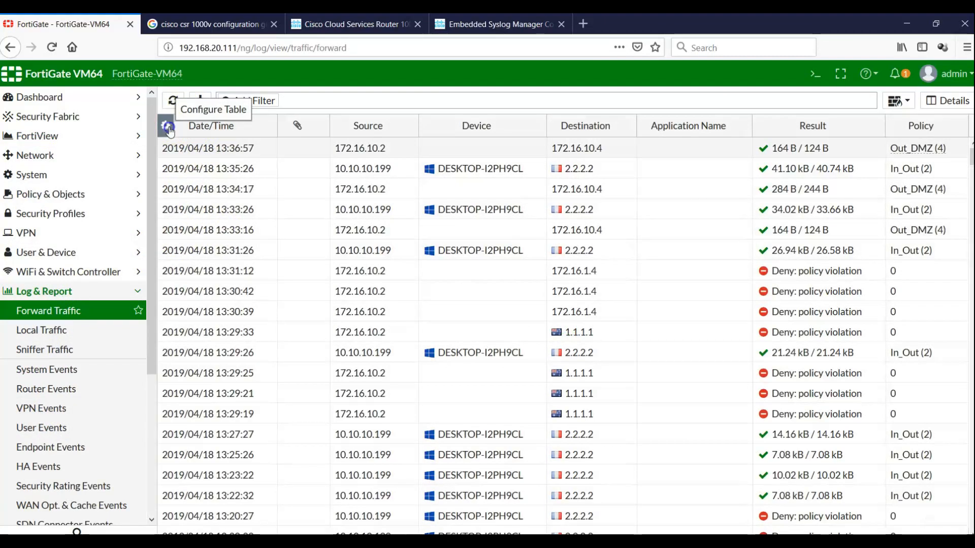
left_click(168, 127)
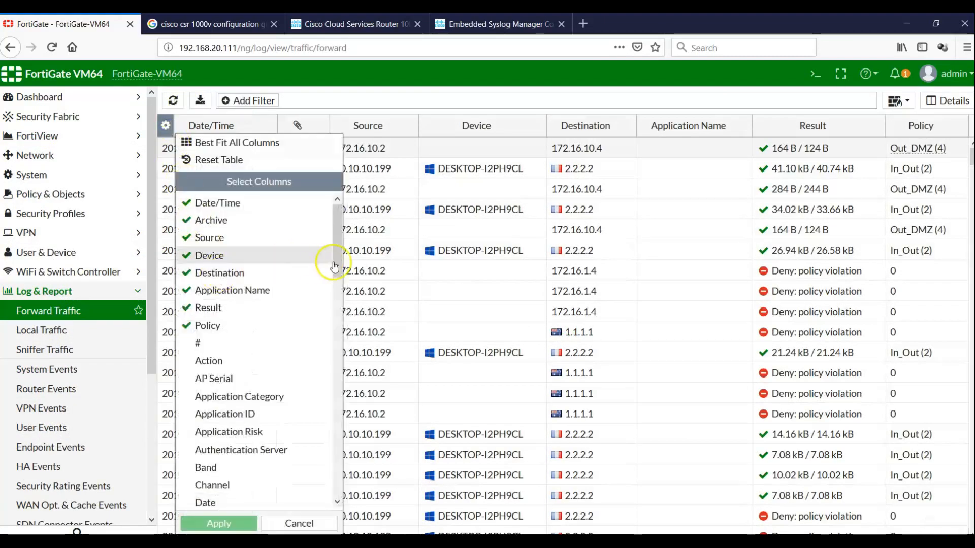
left_click_drag(338, 262, 333, 322)
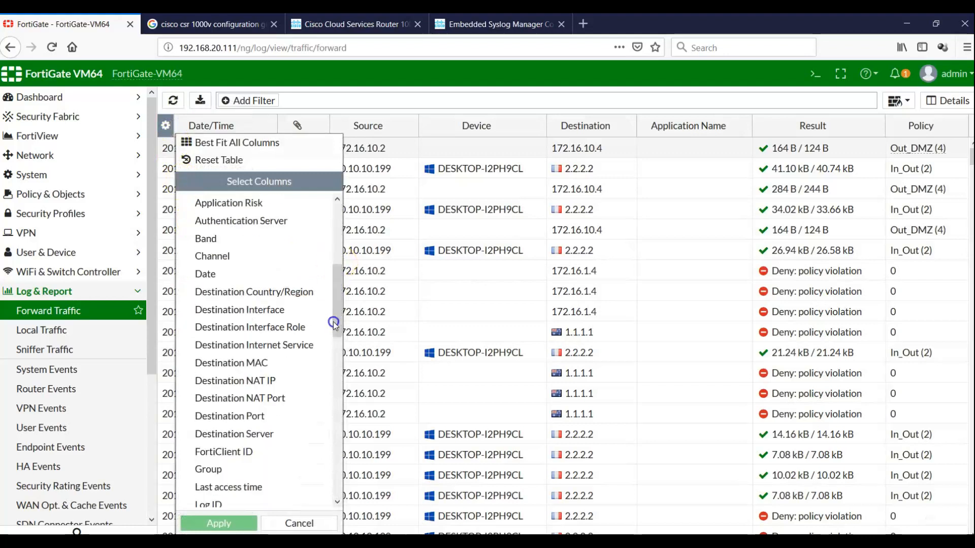
left_click(258, 386)
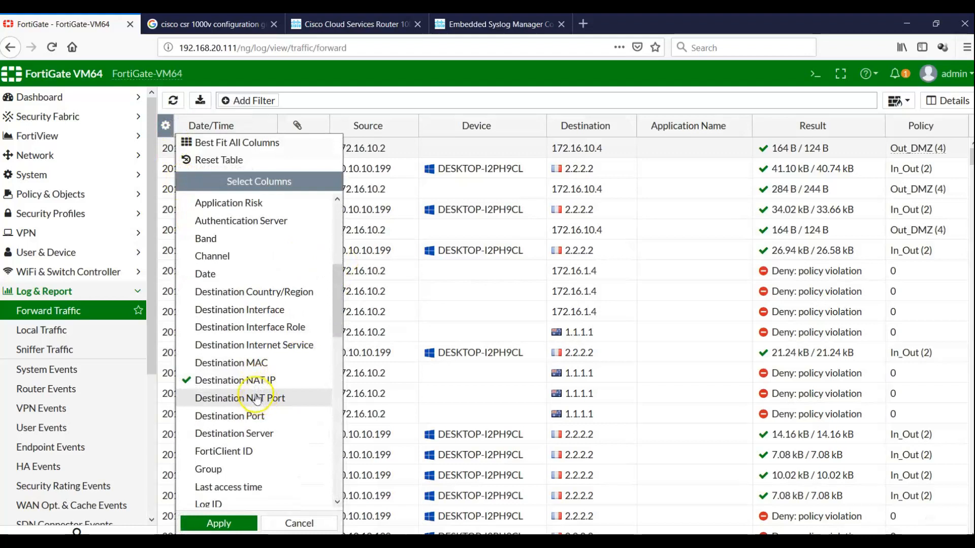
left_click(260, 399)
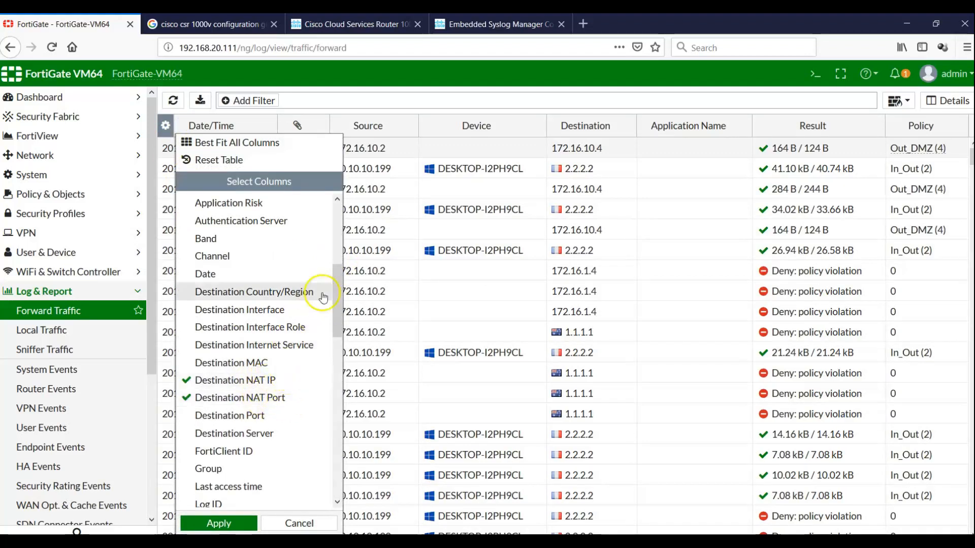
left_click_drag(338, 300, 340, 225)
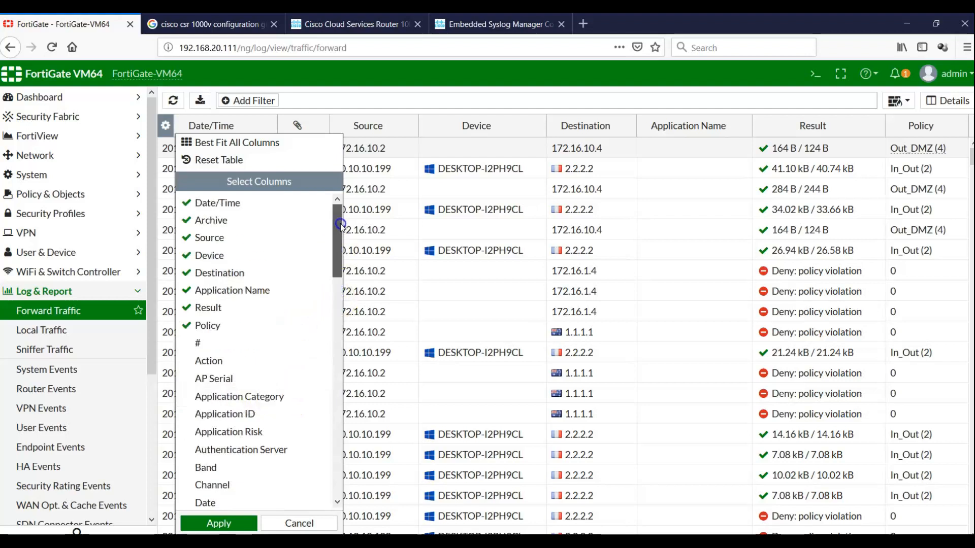
left_click(224, 220)
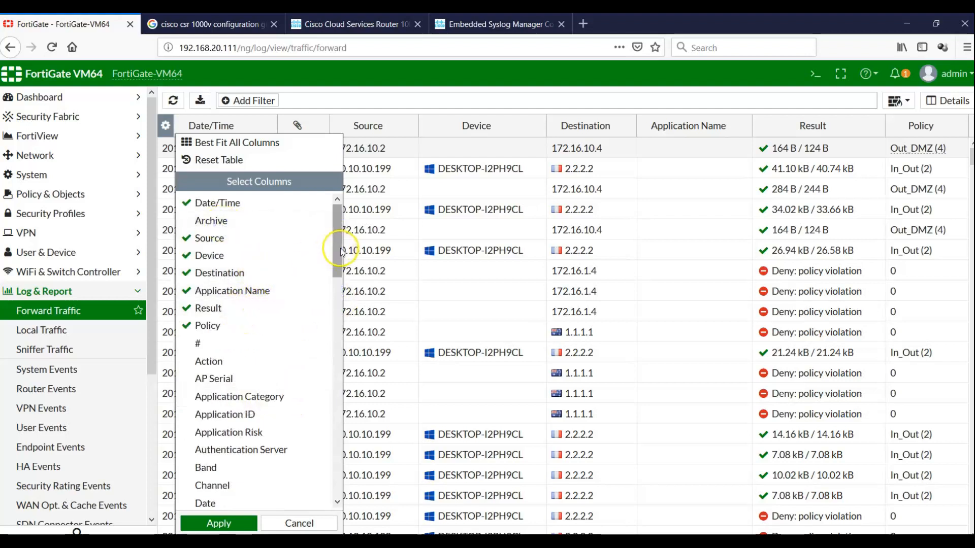
left_click_drag(340, 250, 341, 373)
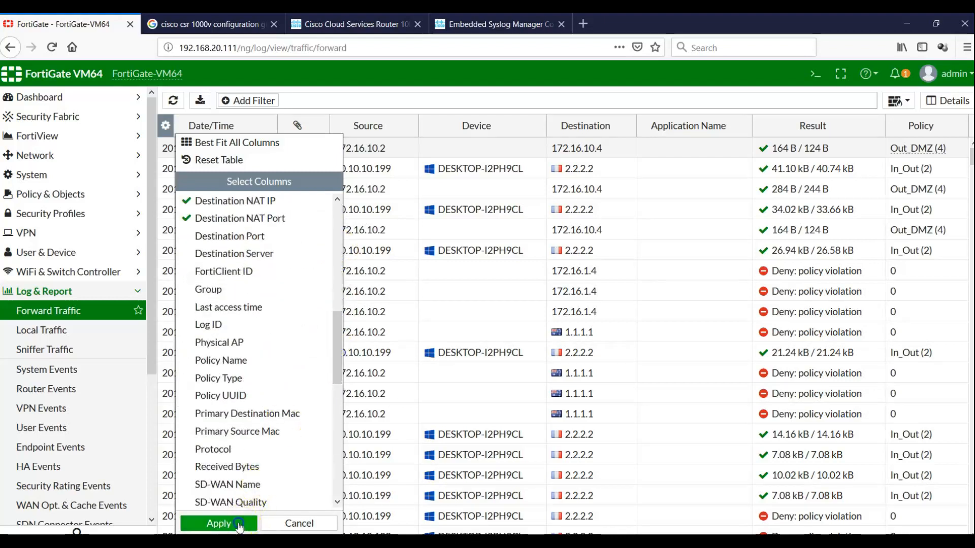
left_click(239, 523)
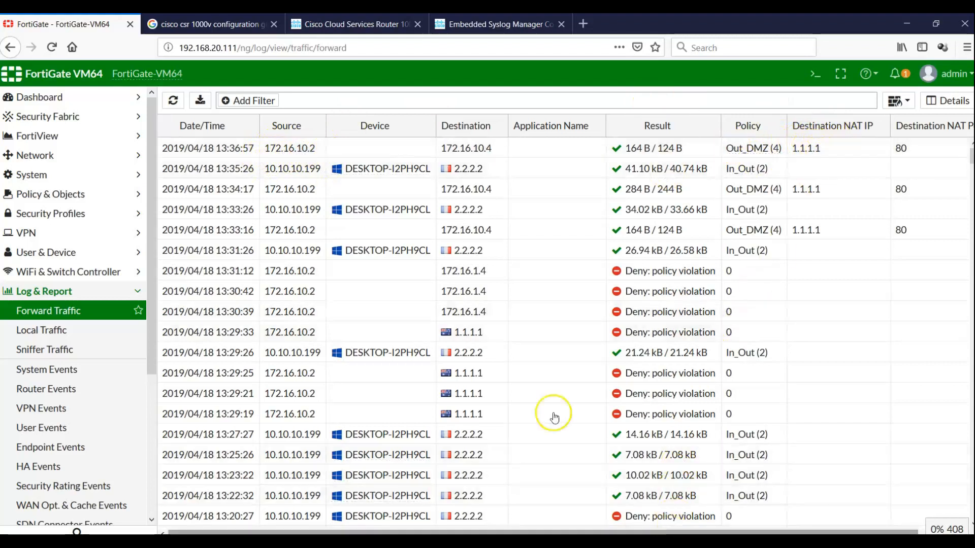
Step: Add the Destination Port column to the Forward Traffic log and compare it with the destination NAT columns
left_click(165, 126)
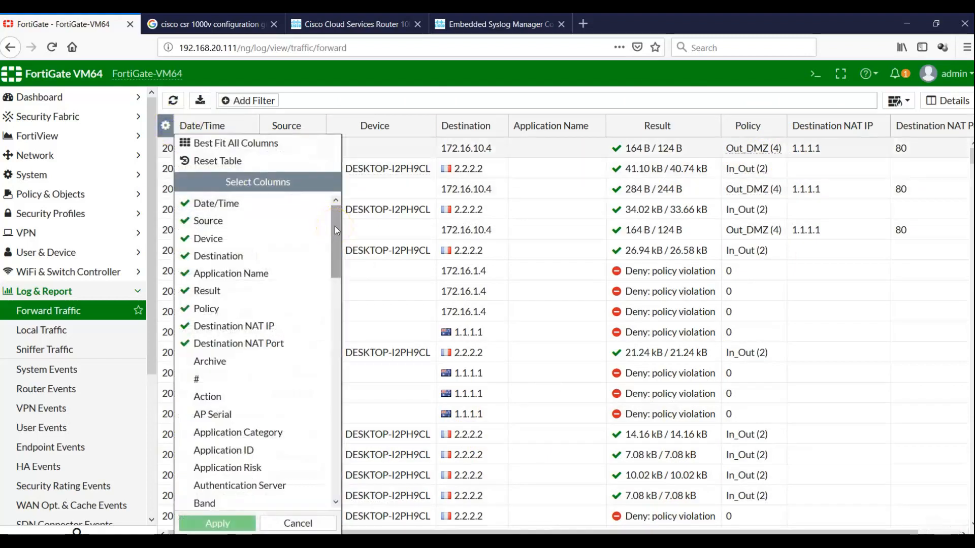
left_click_drag(334, 227, 331, 299)
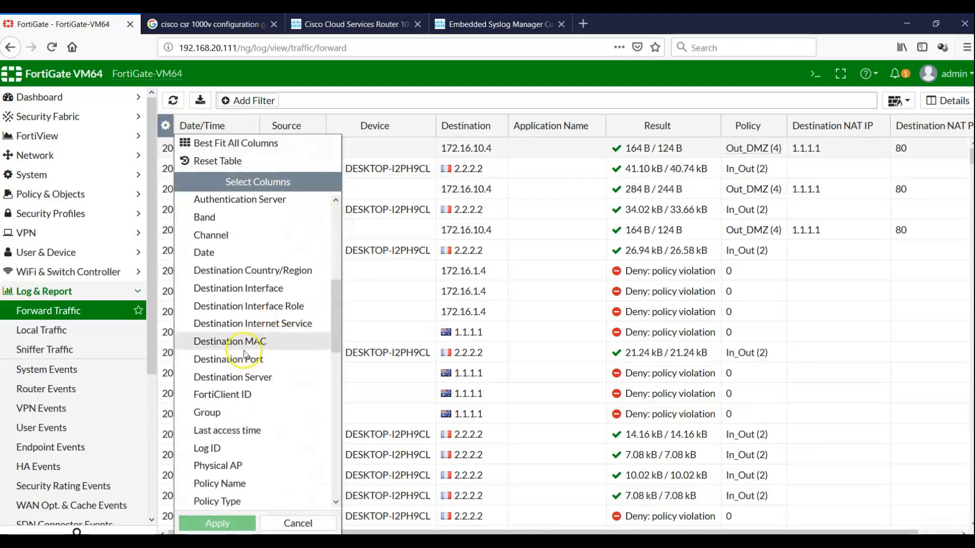
left_click(234, 359)
left_click(218, 523)
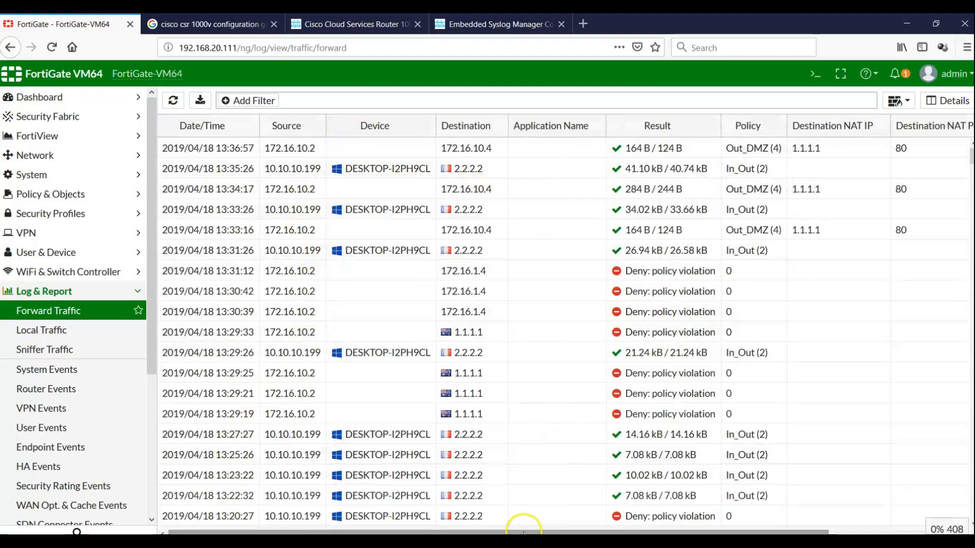
left_click_drag(523, 532, 653, 532)
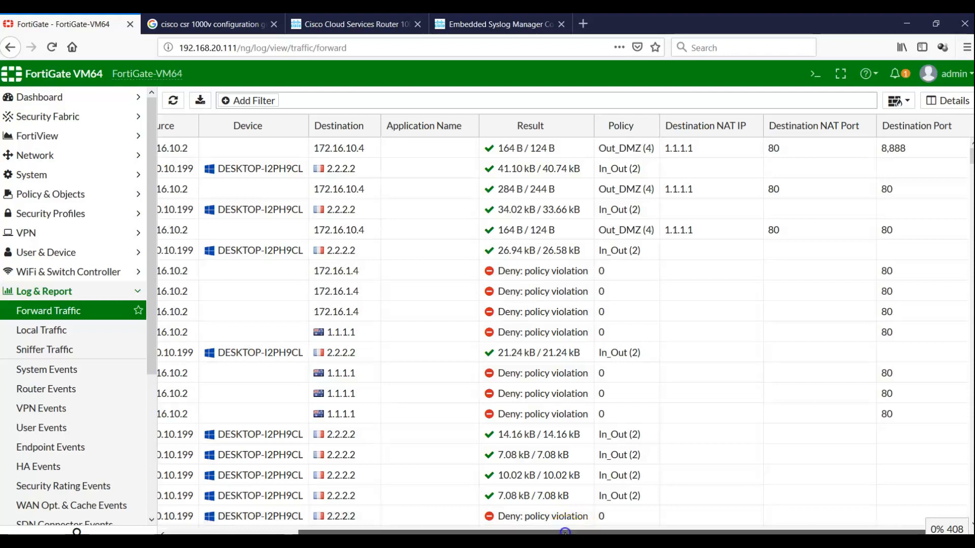
left_click_drag(563, 531, 435, 531)
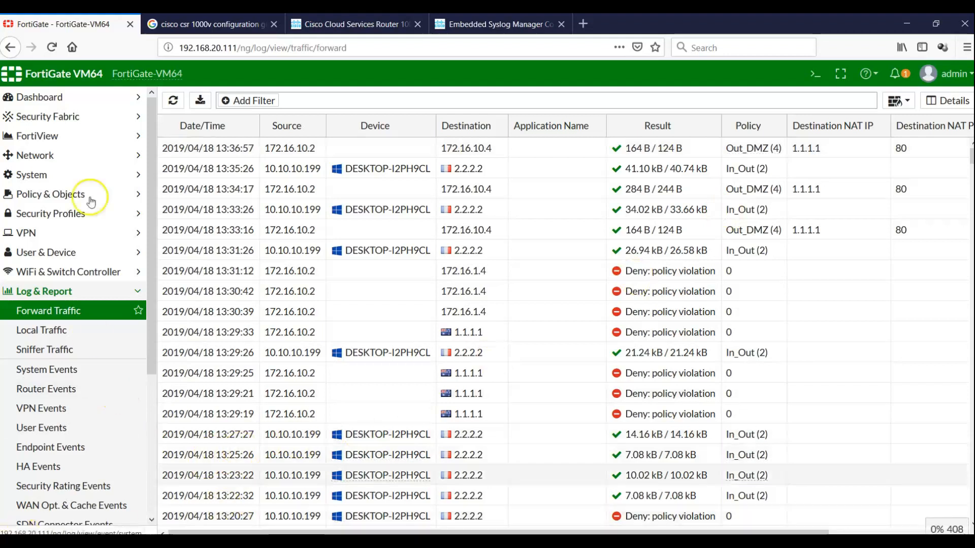
Step: Open the Status dashboard
left_click(43, 97)
left_click(40, 116)
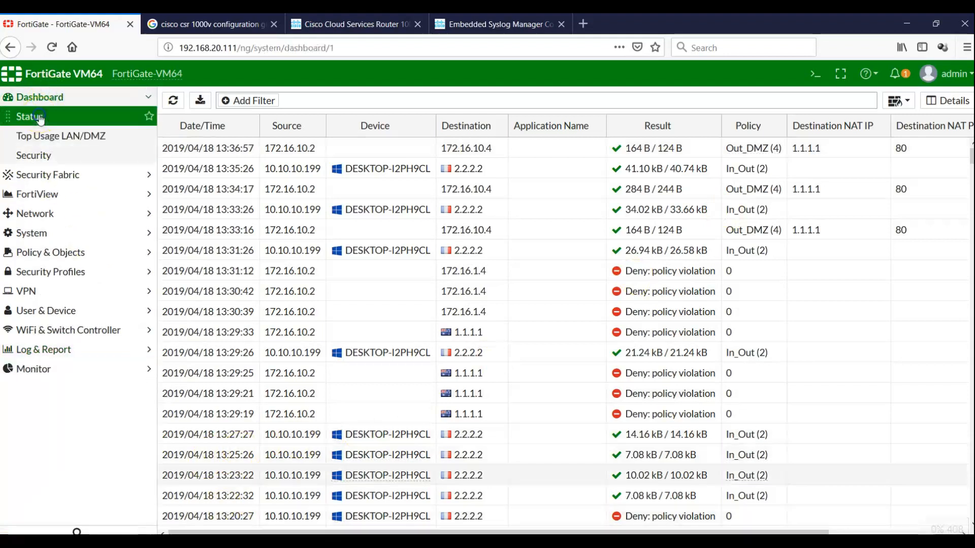